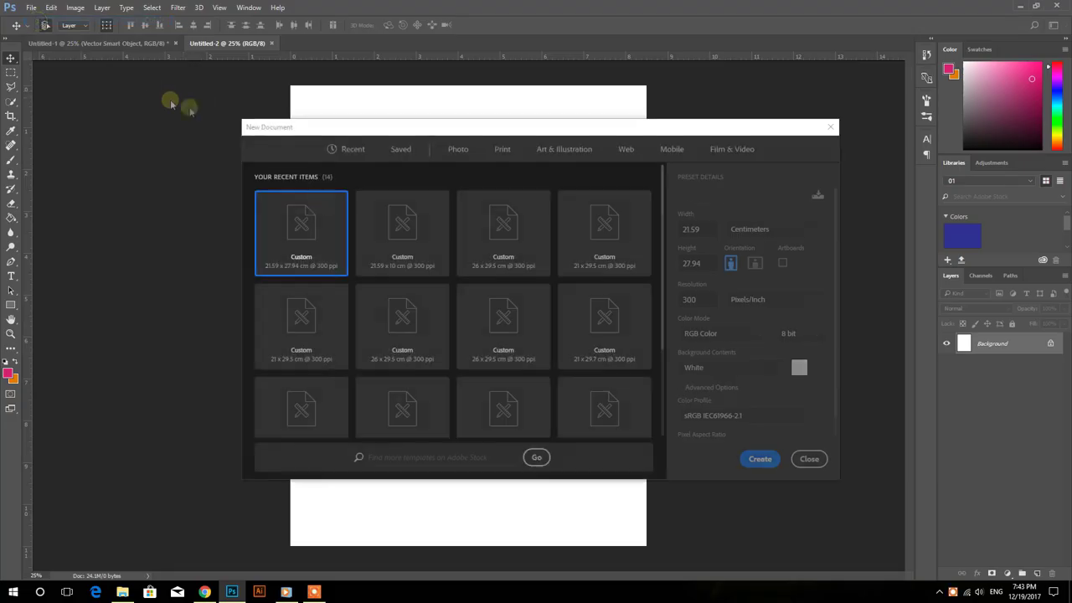
Step: Create a new Print document 21 × 29 cm at 300 ppi, in centimetres
{"action": "left_click", "coordinate": [501, 151]}
{"action": "left_click", "coordinate": [741, 231]}
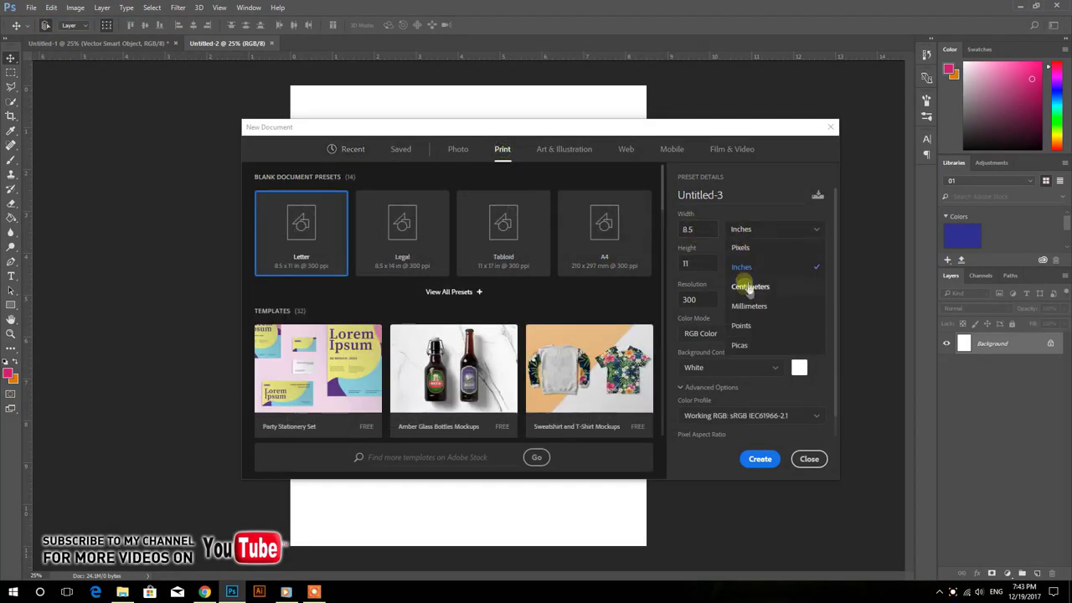
{"action": "left_click", "coordinate": [750, 287]}
{"action": "left_click", "coordinate": [703, 229]}
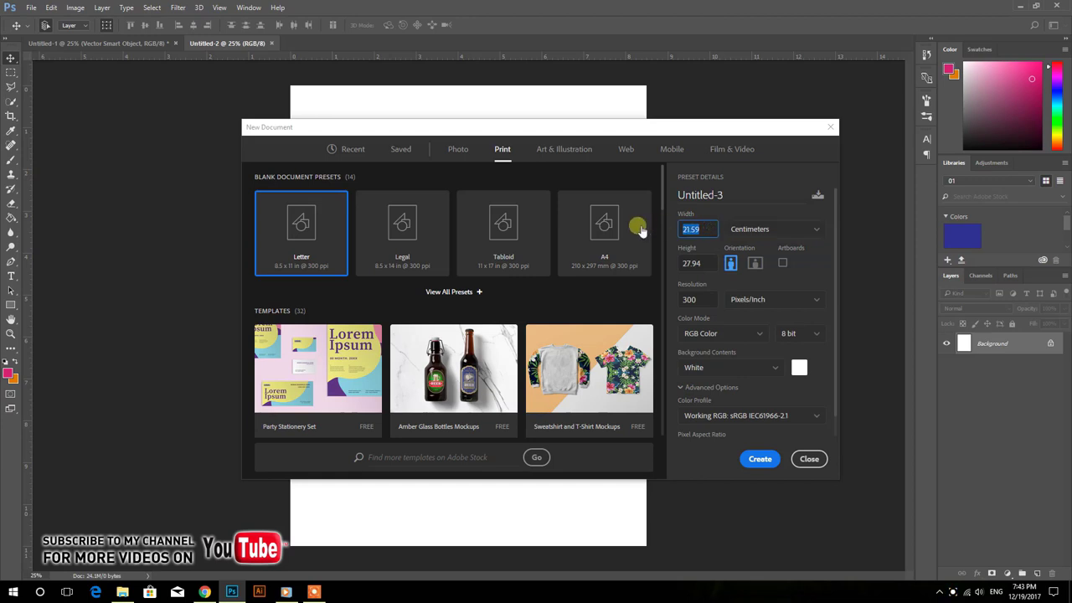
{"action": "type", "text": "1"}
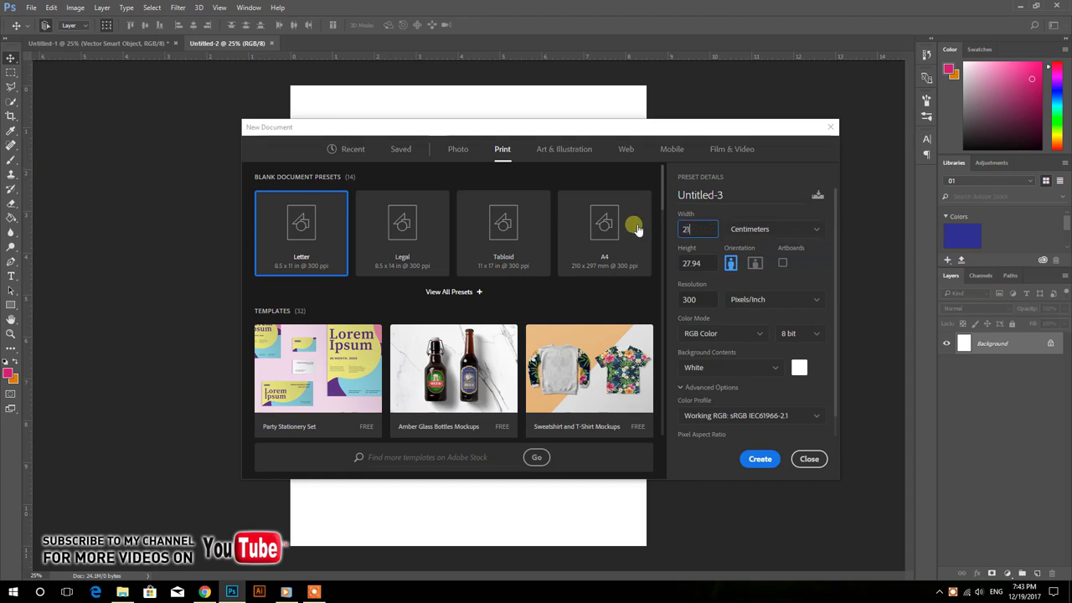
{"action": "left_click", "coordinate": [702, 265]}
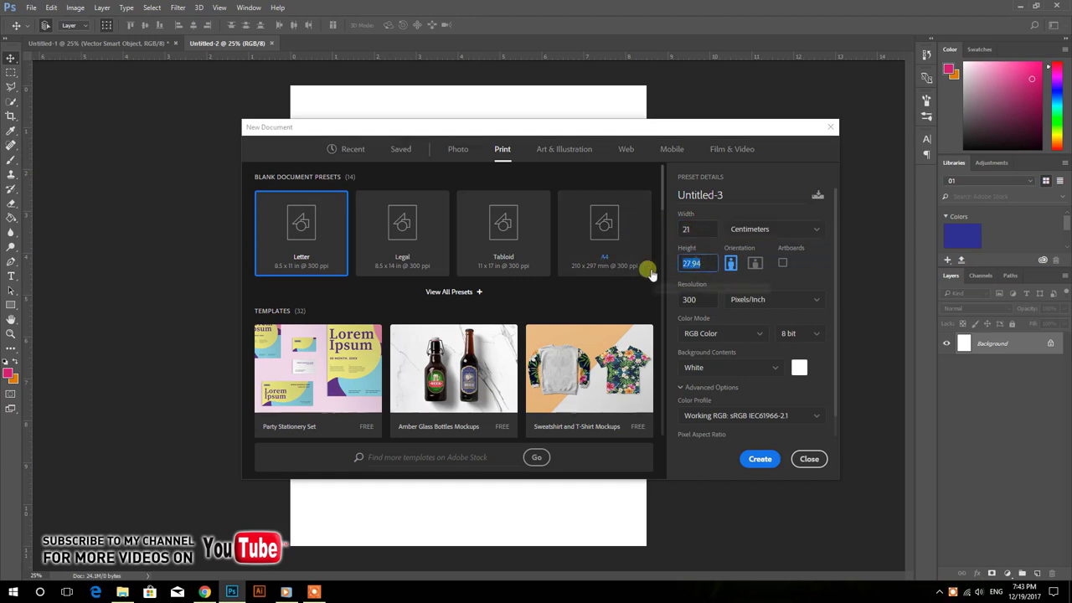
{"action": "type", "text": "29"}
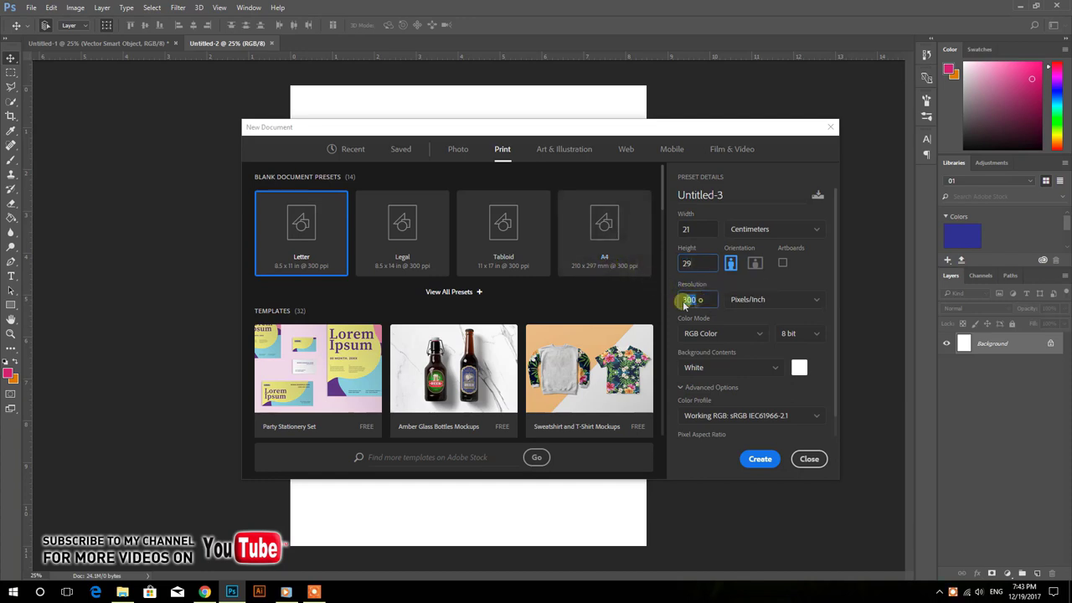
{"action": "left_click", "coordinate": [760, 459]}
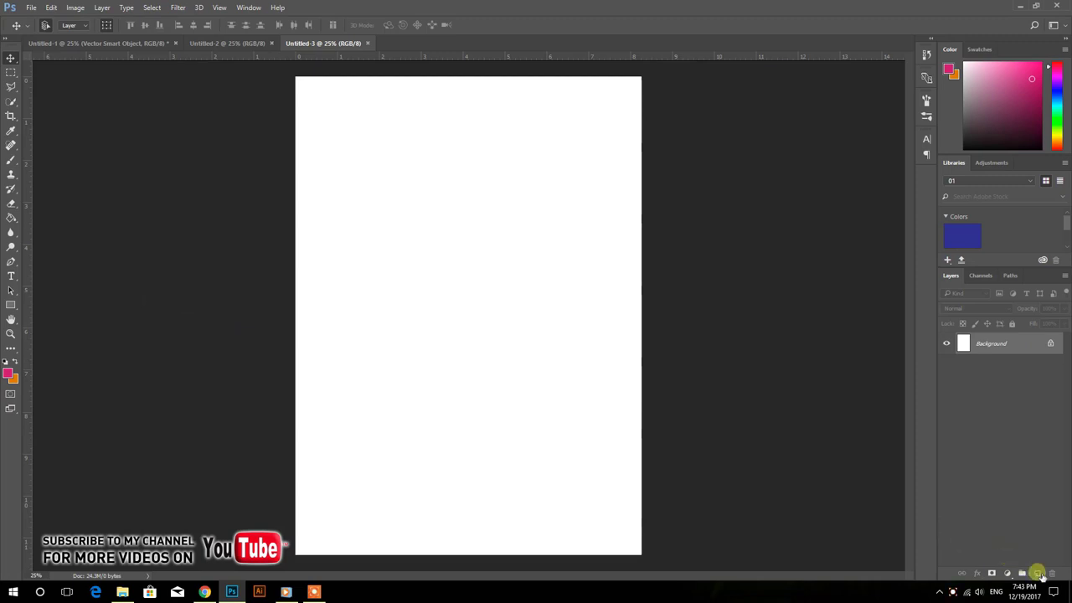
Step: Add Layer 1 and fill it with pink (#ce1970) using the Paint Bucket
{"action": "left_click", "coordinate": [1039, 574]}
{"action": "key", "text": "g"}
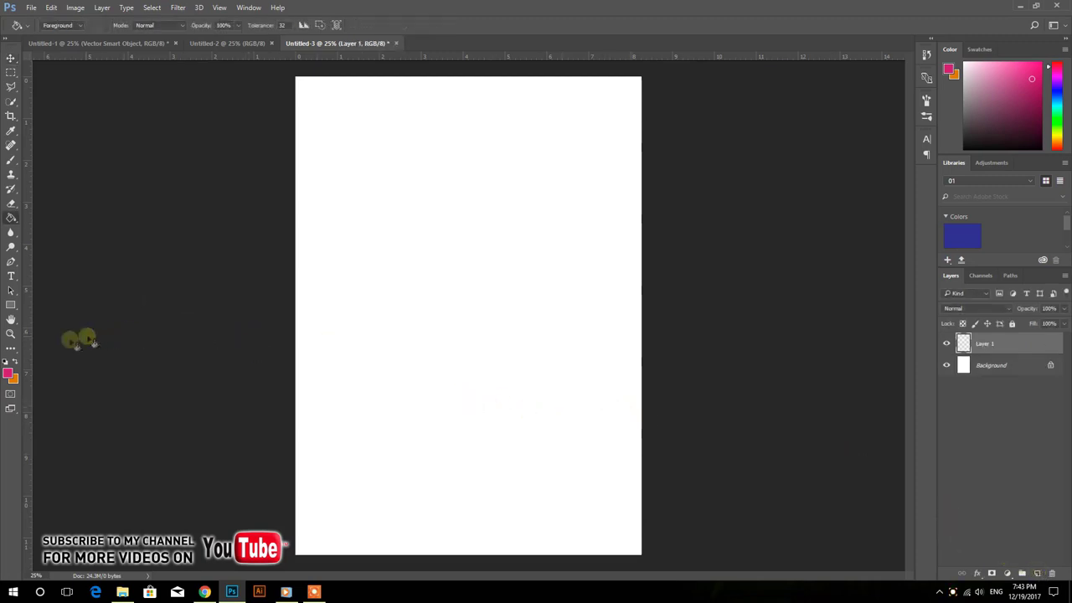
{"action": "left_click", "coordinate": [10, 373]}
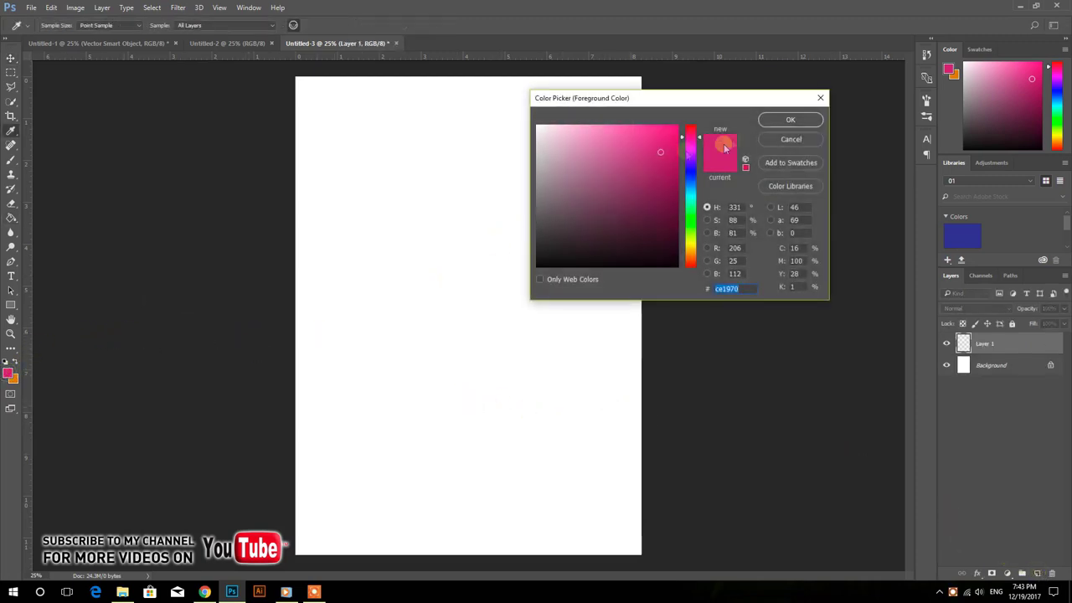
{"action": "left_click", "coordinate": [774, 118]}
{"action": "left_click", "coordinate": [480, 252]}
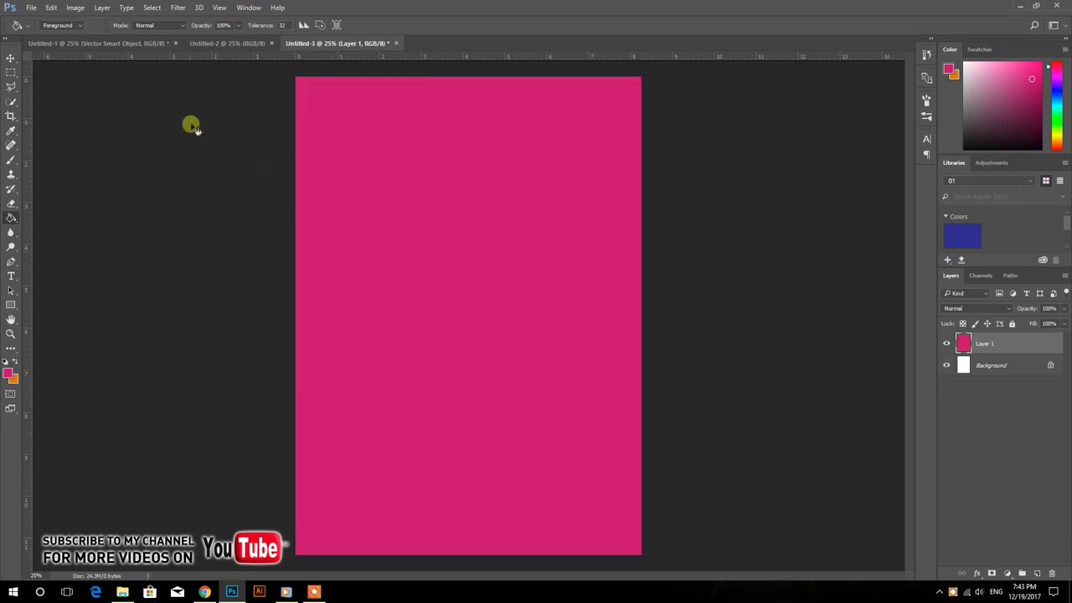
{"action": "left_click", "coordinate": [11, 57]}
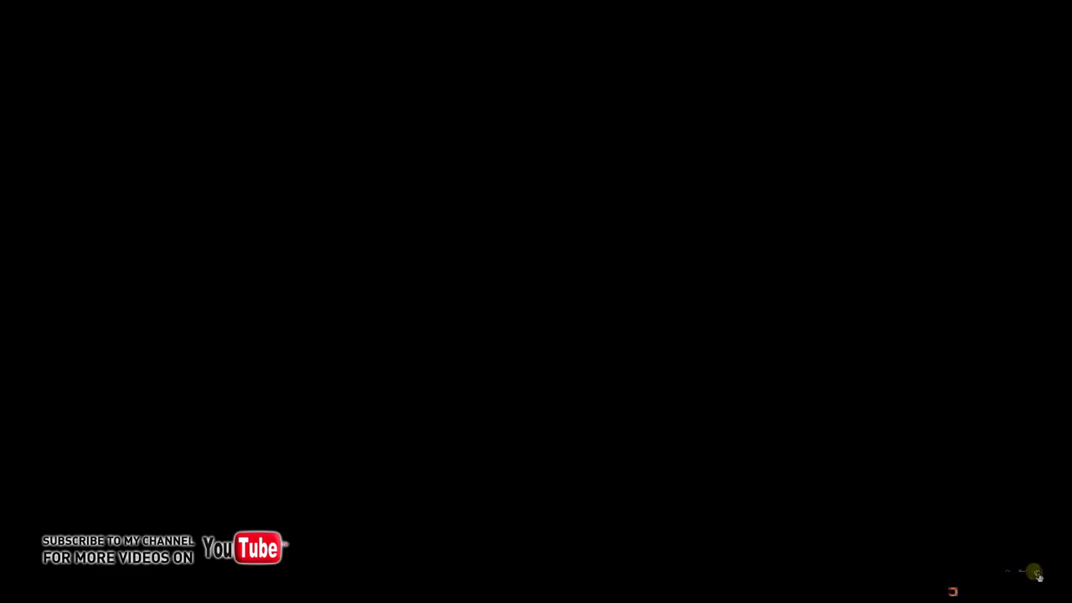
Step: On a new Layer 2, paint a large soft white brush dab mid-page
{"action": "left_click", "coordinate": [1032, 572]}
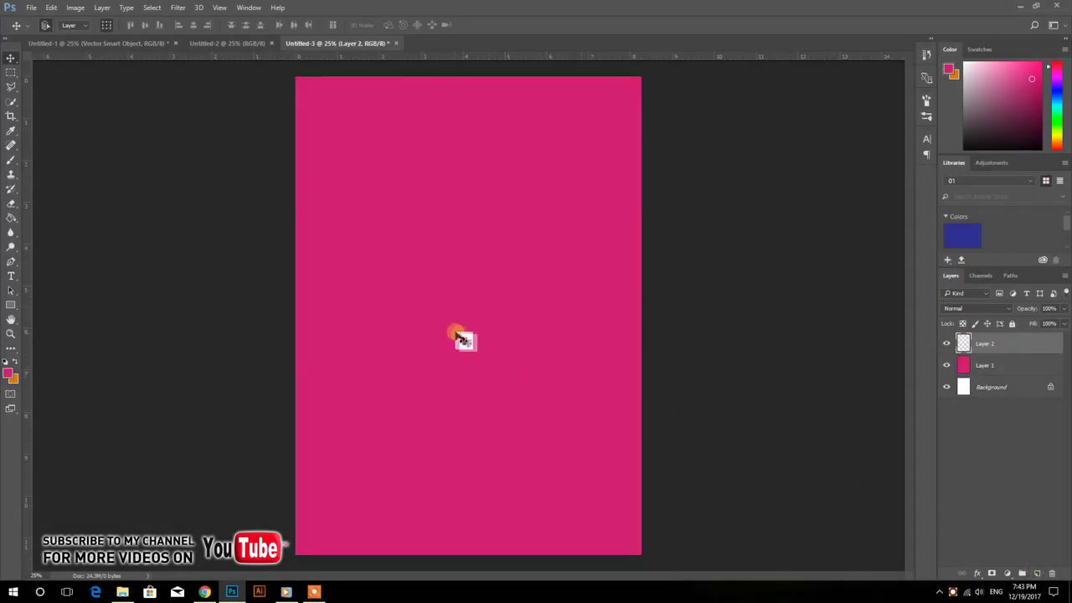
{"action": "key", "text": "b"}
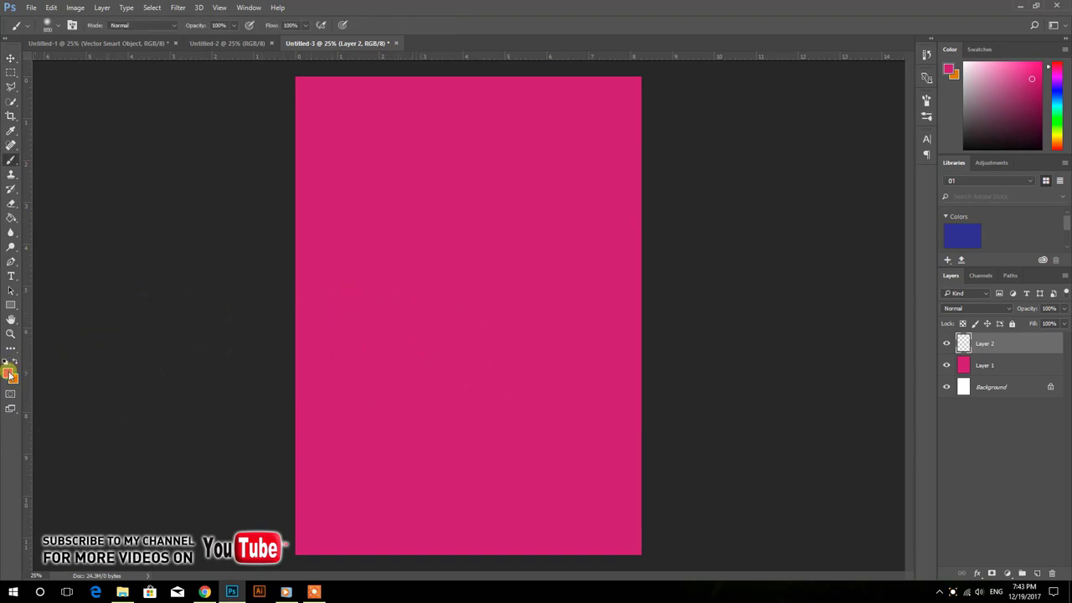
{"action": "left_click", "coordinate": [9, 373]}
{"action": "left_click", "coordinate": [538, 126]}
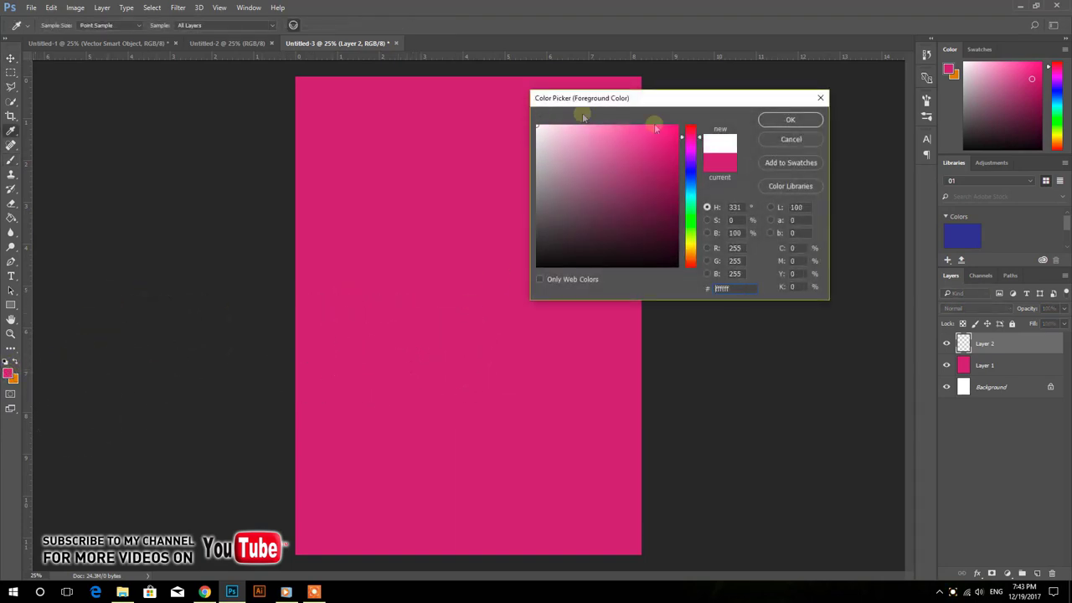
{"action": "left_click", "coordinate": [780, 119]}
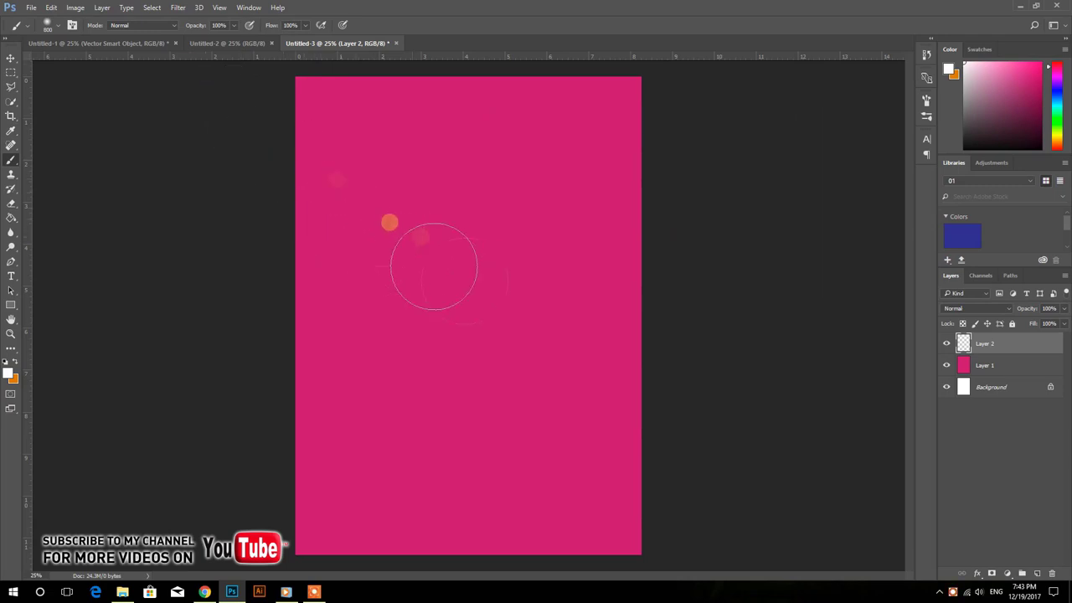
{"action": "left_click", "coordinate": [46, 25]}
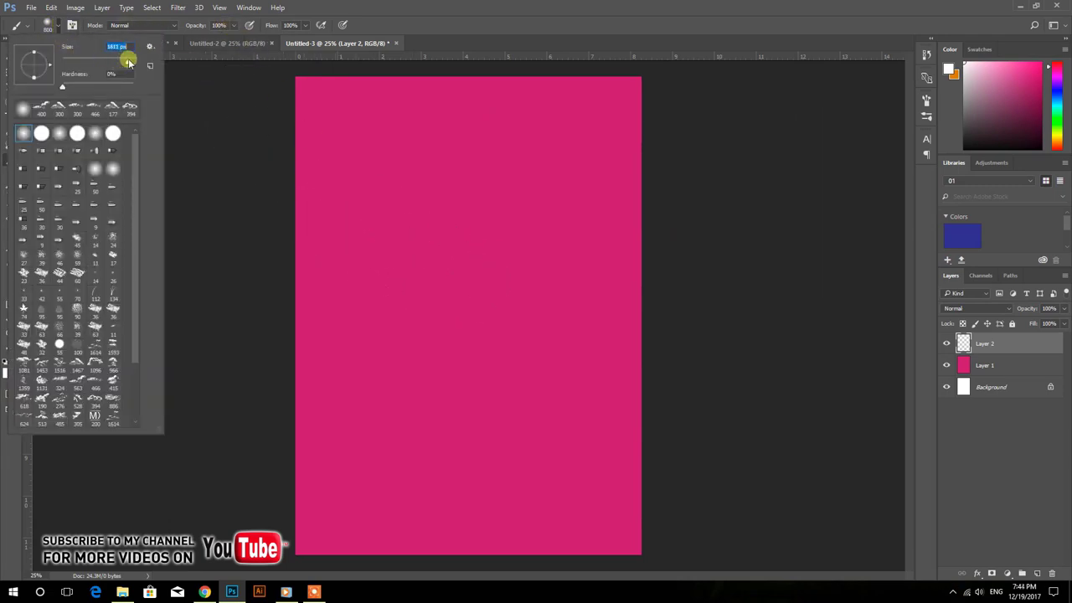
{"action": "left_click", "coordinate": [458, 308]}
{"action": "left_click", "coordinate": [452, 305]}
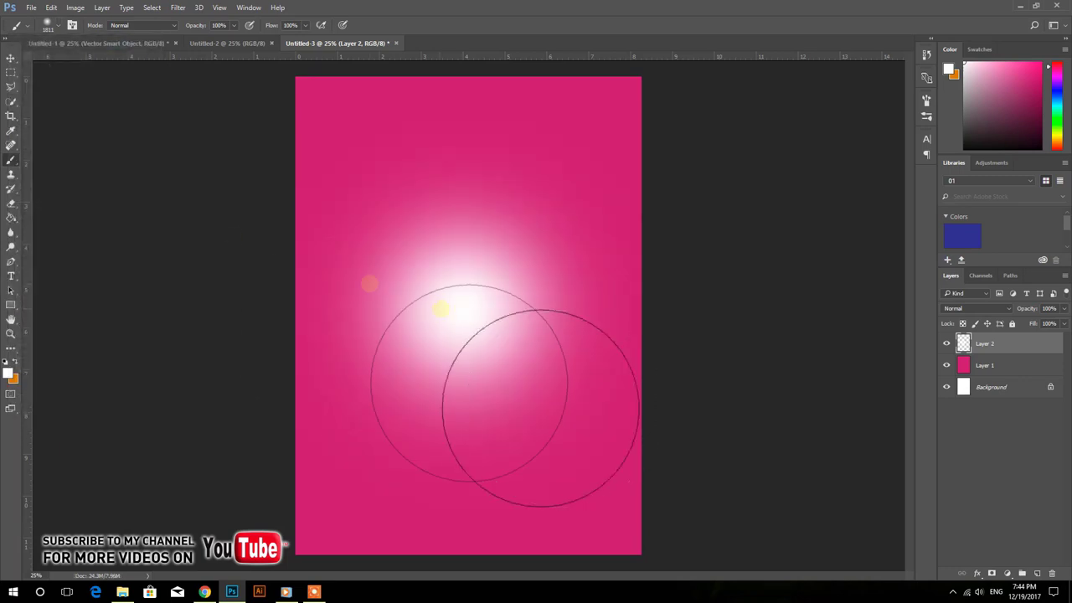
Step: Enlarge the glow past the page edges and blend it as Lighten at 61% opacity
{"action": "left_click", "coordinate": [13, 56]}
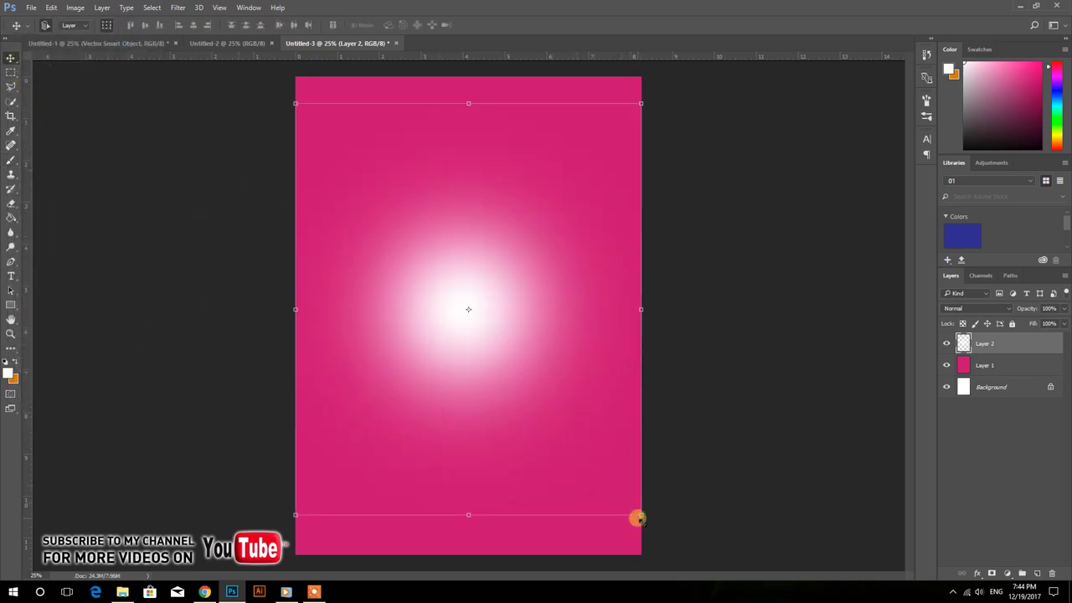
{"action": "left_click_drag", "start_coordinate": [640, 517], "coordinate": [687, 566]}
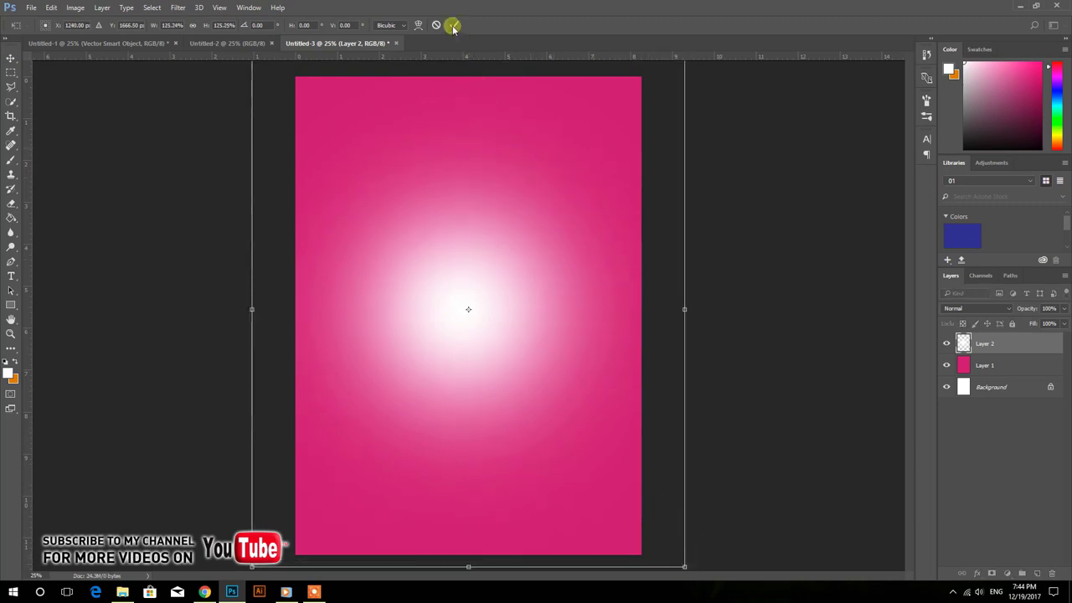
{"action": "left_click", "coordinate": [454, 25]}
{"action": "left_click", "coordinate": [1008, 308]}
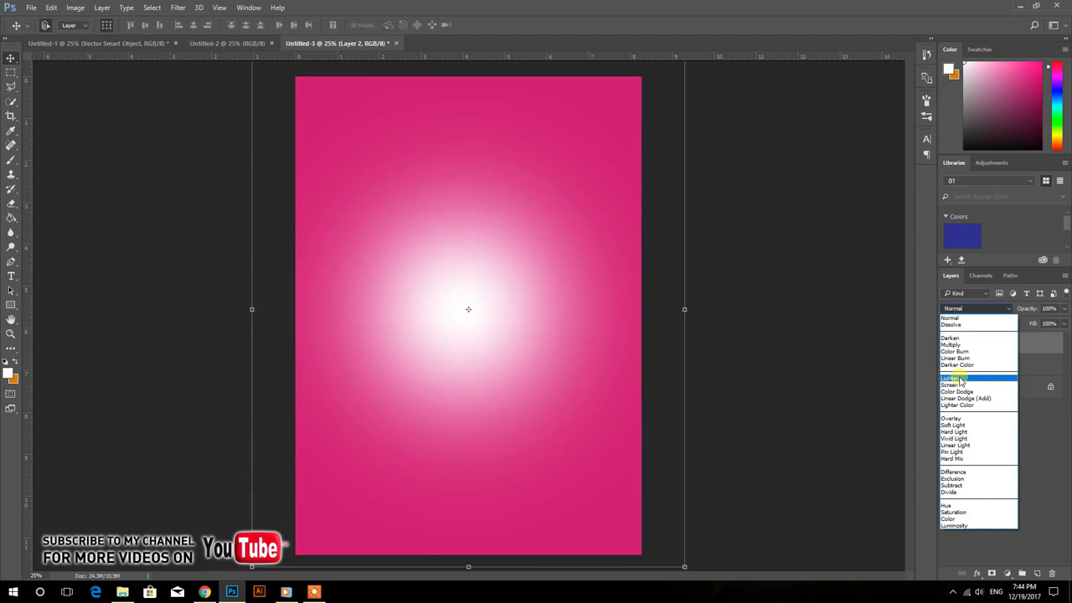
{"action": "left_click", "coordinate": [960, 379]}
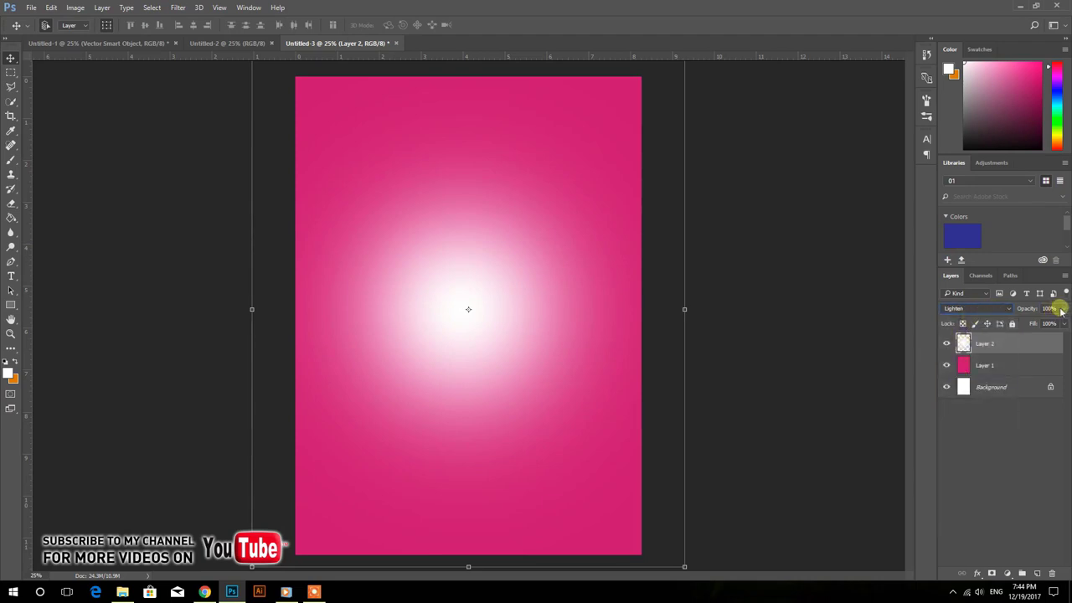
{"action": "left_click_drag", "start_coordinate": [1043, 323], "coordinate": [1041, 323]}
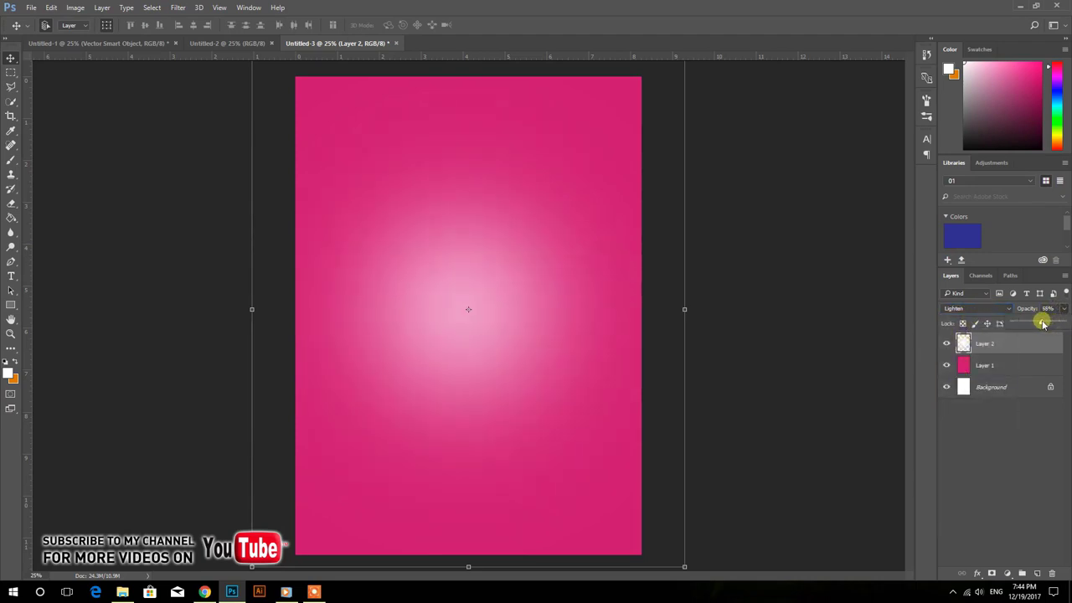
{"action": "left_click", "coordinate": [850, 278]}
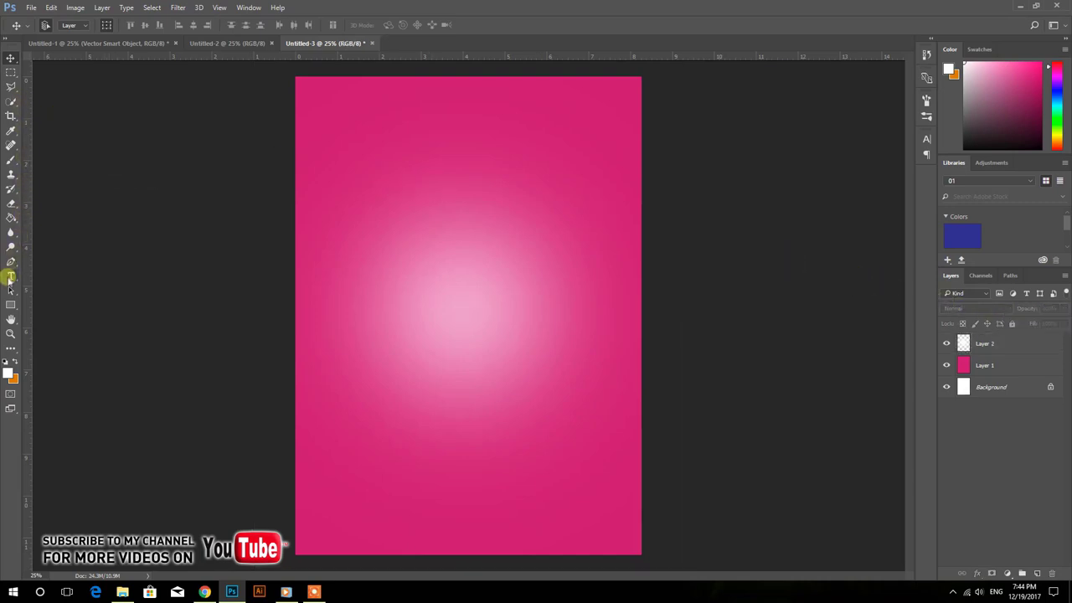
Step: Start a text layer near the top-left in white Bebas 18 pt with Smooth anti-aliasing
{"action": "left_click", "coordinate": [11, 277]}
{"action": "left_click", "coordinate": [350, 165]}
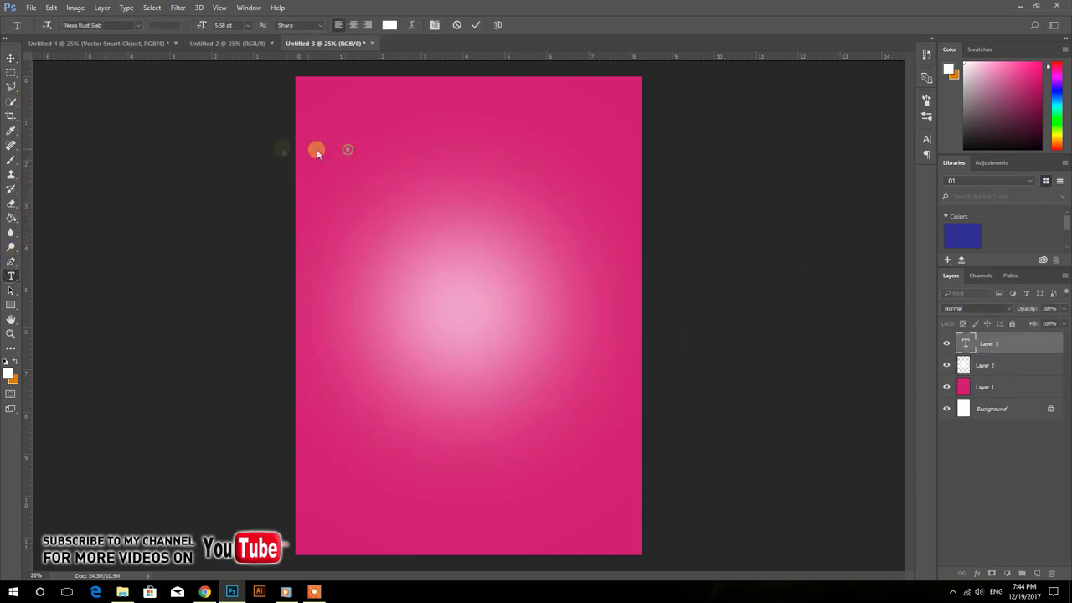
{"action": "left_click", "coordinate": [117, 25]}
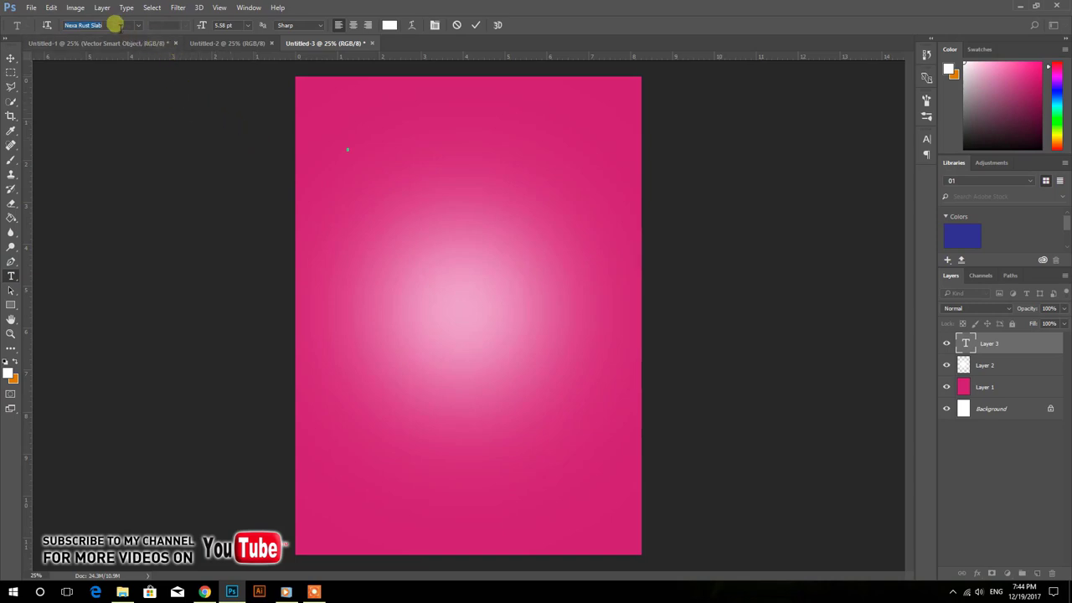
{"action": "type", "text": "be"}
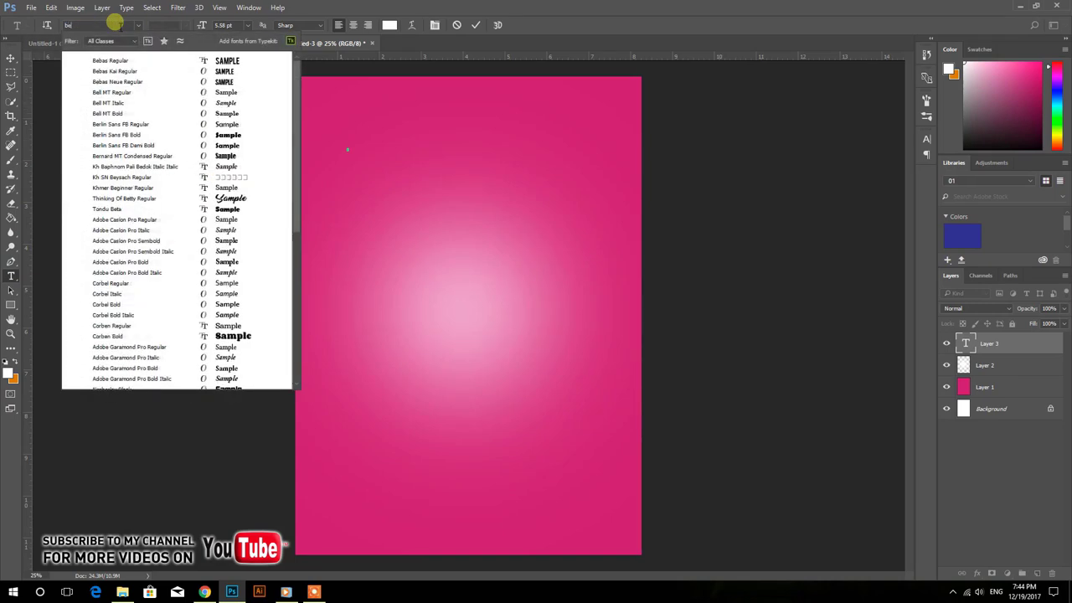
{"action": "type", "text": "baa"}
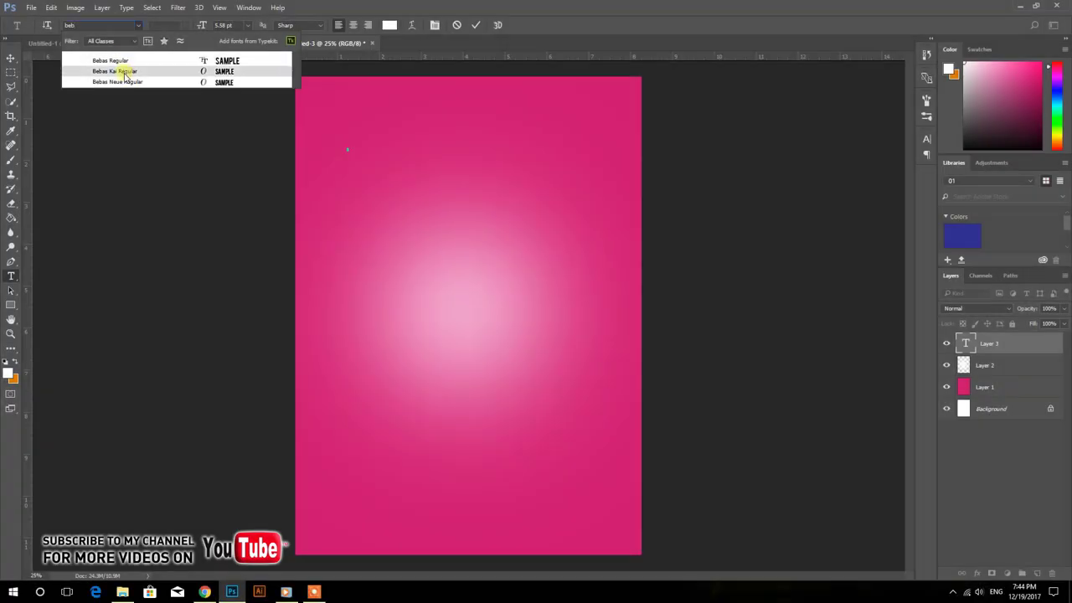
{"action": "left_click", "coordinate": [123, 62]}
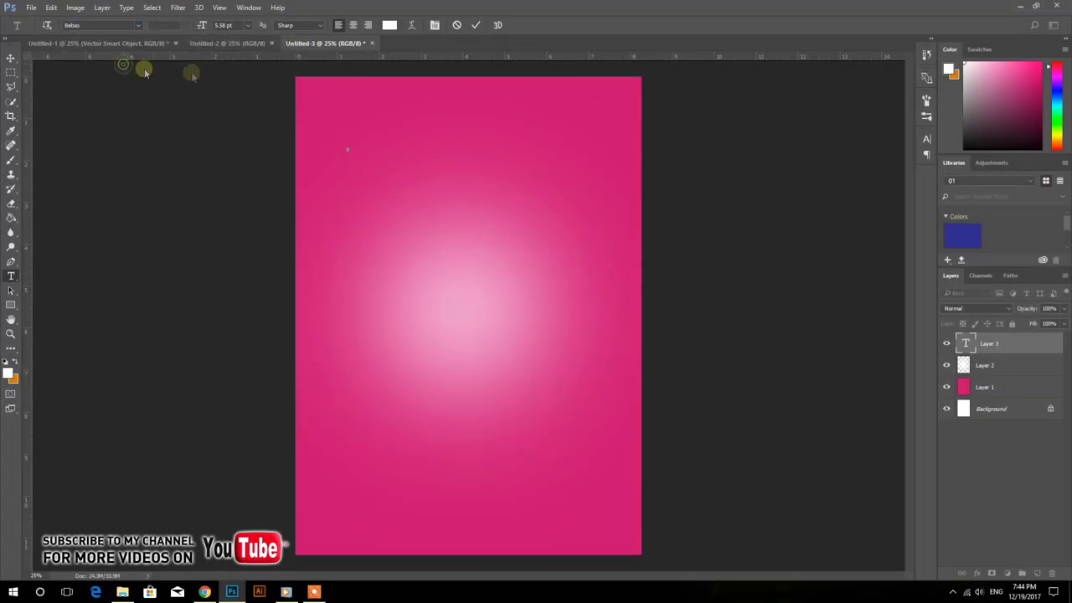
{"action": "left_click", "coordinate": [239, 25]}
{"action": "left_click", "coordinate": [239, 152]}
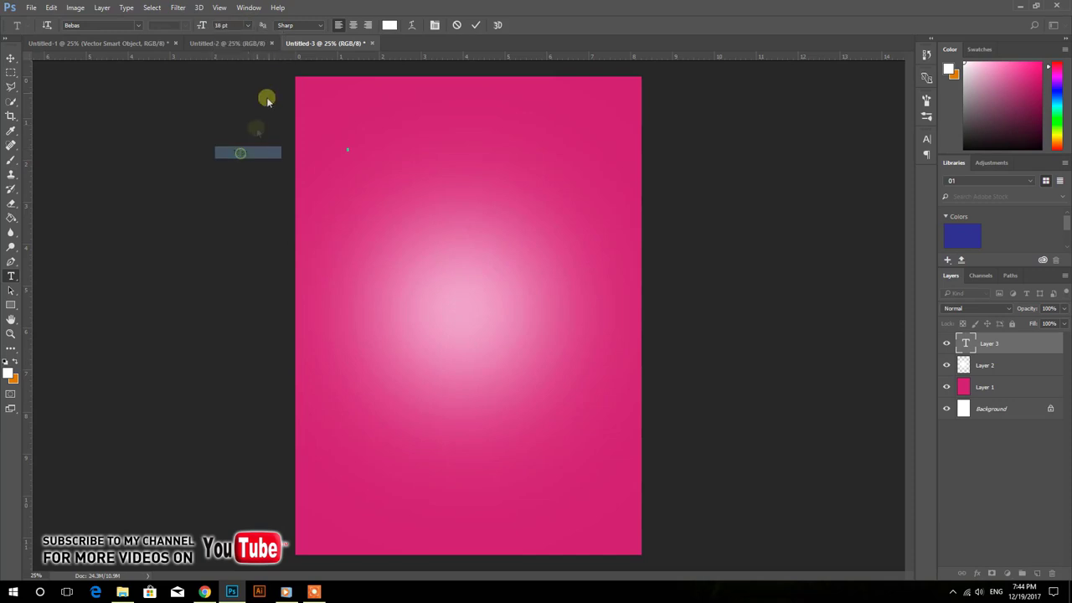
{"action": "left_click", "coordinate": [318, 26]}
{"action": "left_click", "coordinate": [300, 59]}
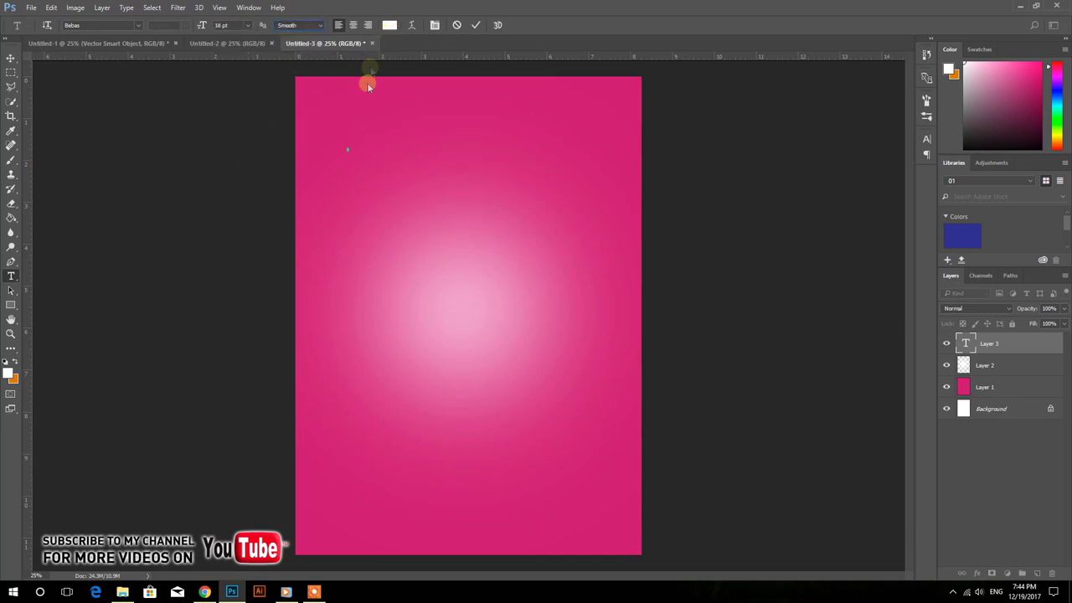
{"action": "left_click", "coordinate": [390, 26]}
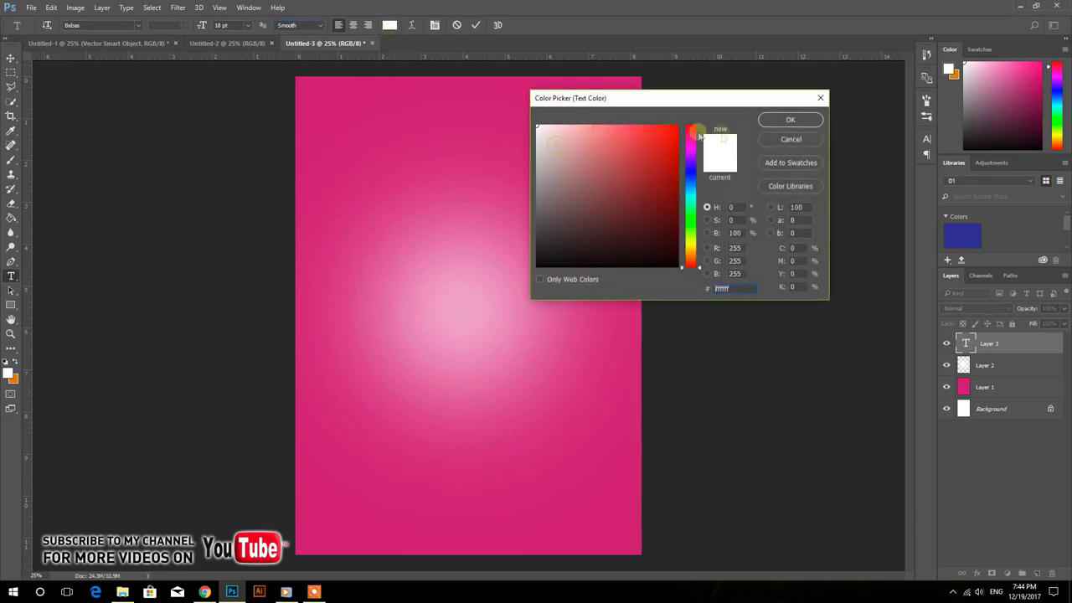
{"action": "left_click", "coordinate": [779, 117]}
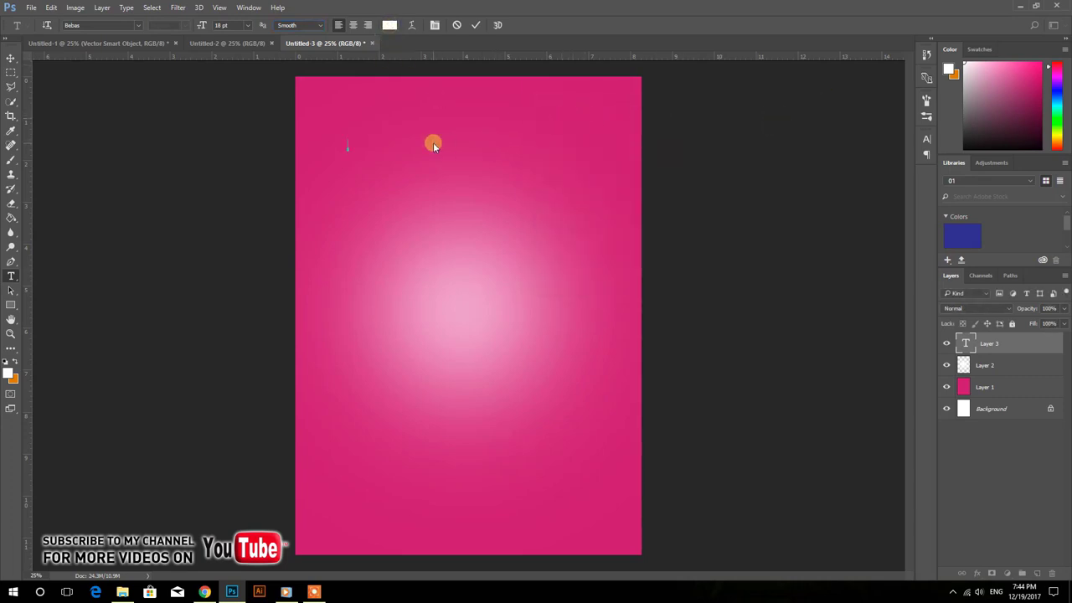
Step: Enter the two-line 'YOUR BRAND LOGO' text, centred, with Auto leading
{"action": "type", "text": "YOU"}
{"action": "type", "text": "RBRA"}
{"action": "type", "text": "ND"}
{"action": "key", "text": "shift+Right"}
{"action": "key", "text": "shift+Right"}
{"action": "key", "text": "shift+Right"}
{"action": "key", "text": "shift+Right"}
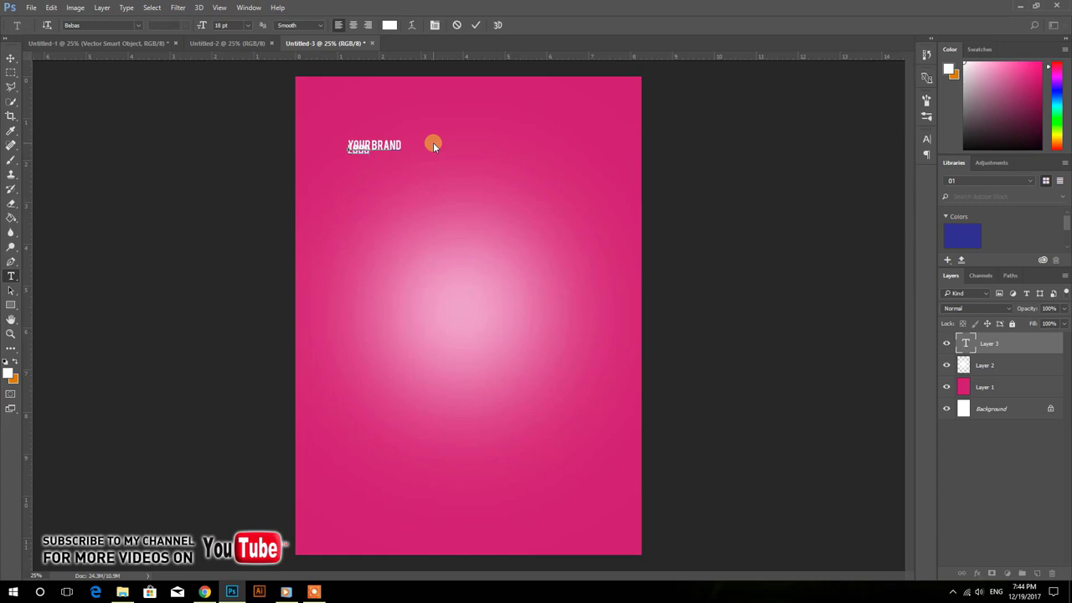
{"action": "left_click_drag", "start_coordinate": [373, 155], "coordinate": [336, 143]}
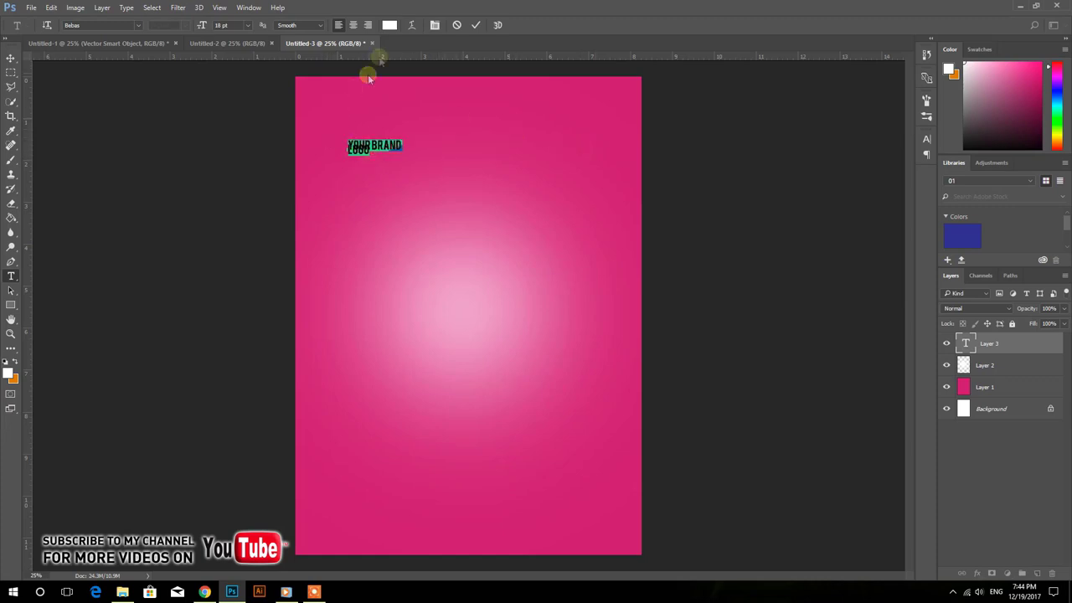
{"action": "left_click", "coordinate": [434, 24]}
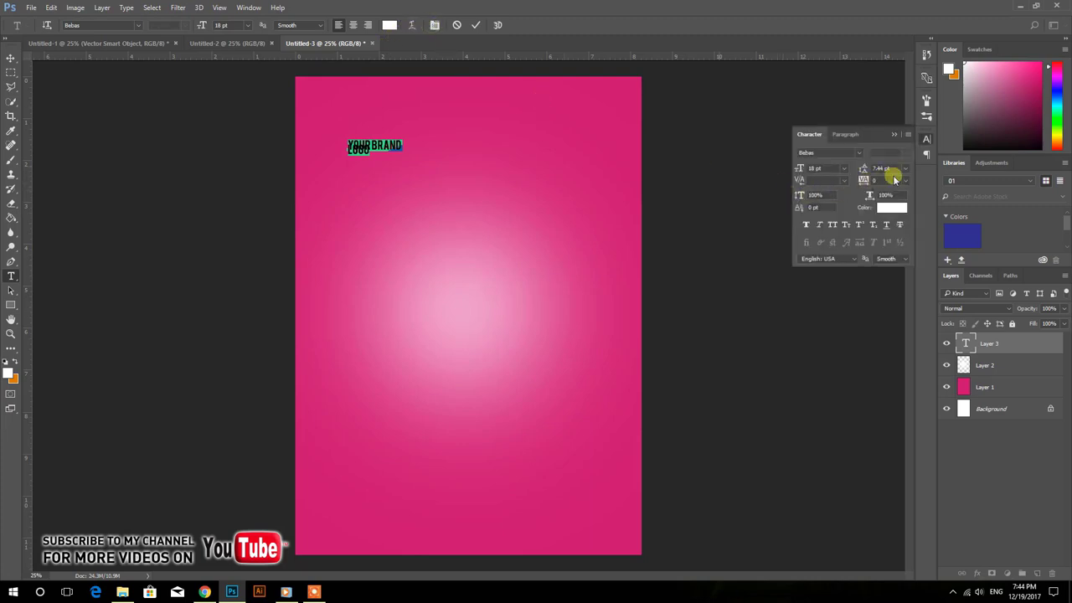
{"action": "left_click", "coordinate": [905, 170]}
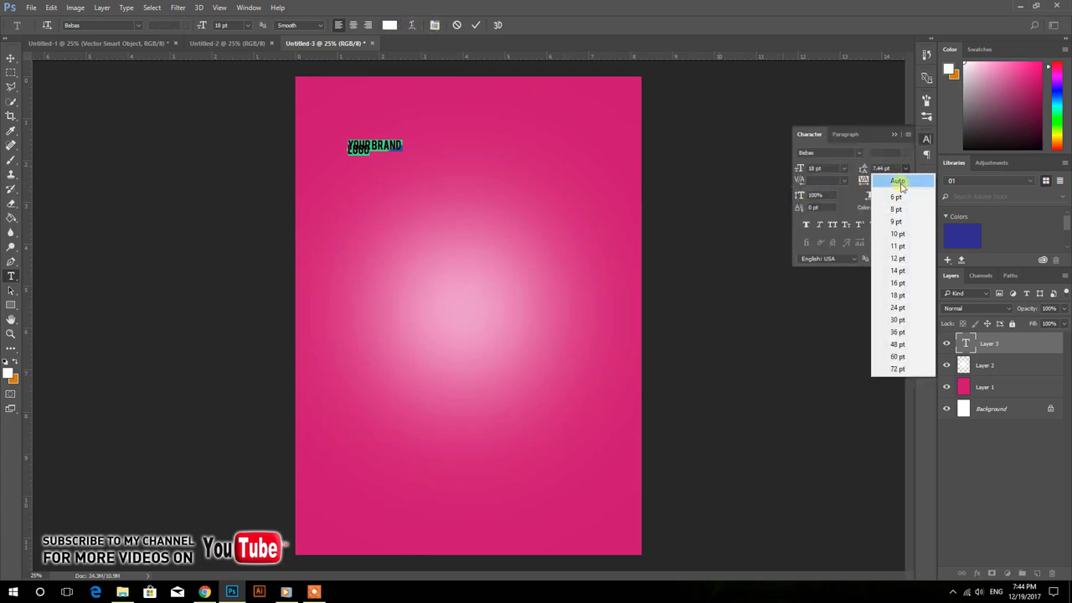
{"action": "left_click", "coordinate": [890, 180]}
{"action": "left_click", "coordinate": [355, 25]}
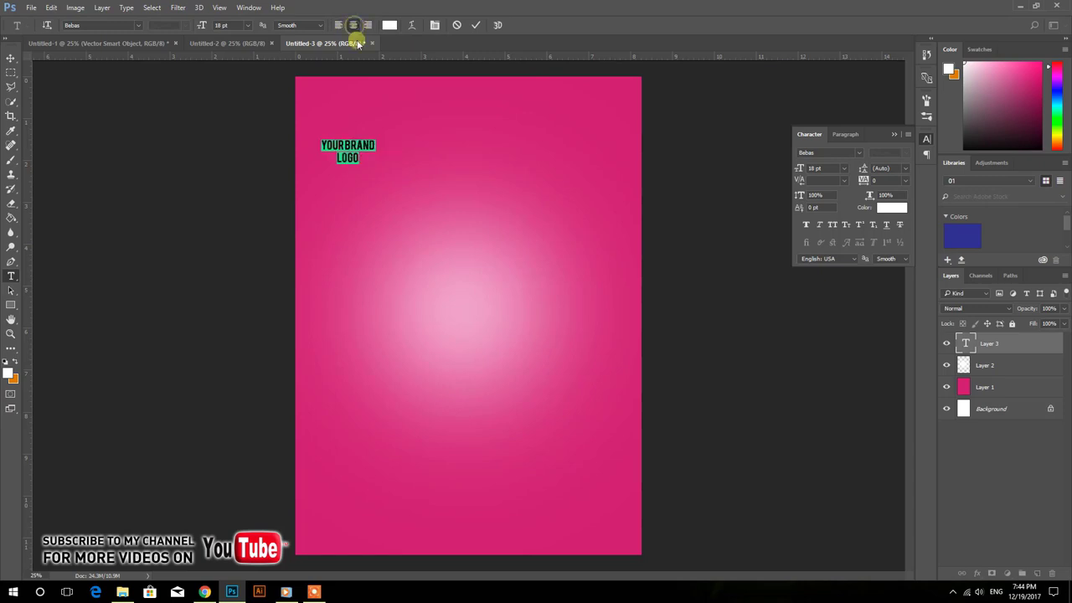
Step: Commit the logo text and move it slightly higher
{"action": "left_click", "coordinate": [475, 26]}
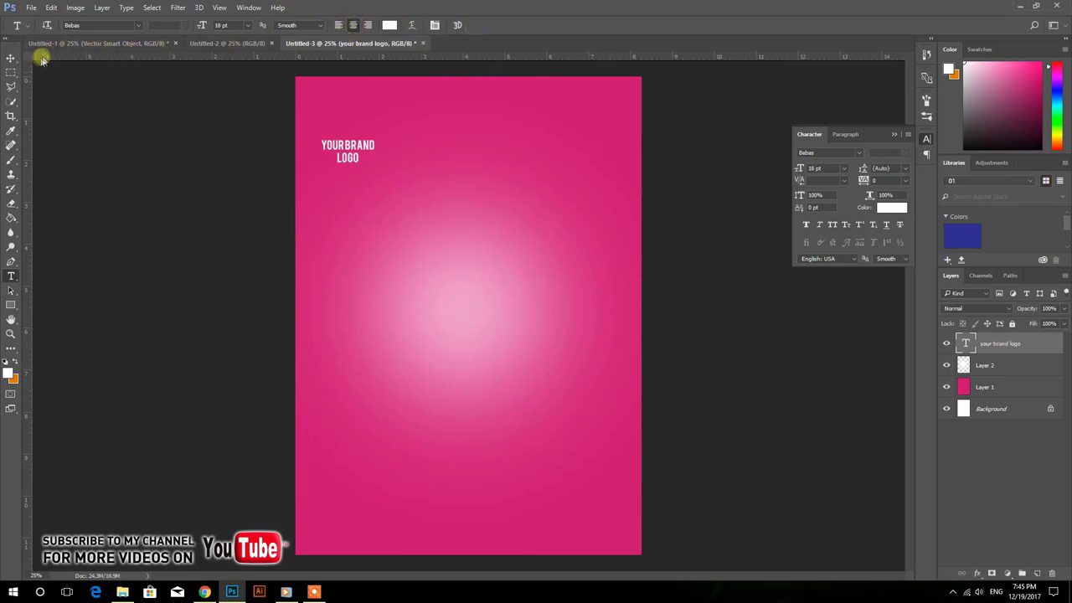
{"action": "left_click", "coordinate": [11, 59]}
{"action": "left_click", "coordinate": [825, 193]}
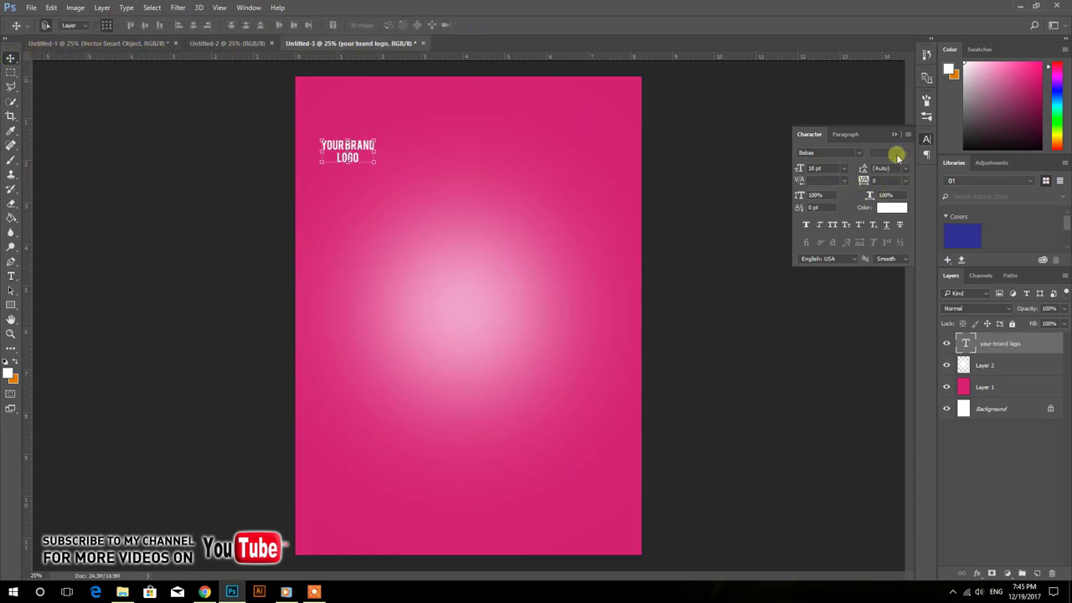
{"action": "left_click", "coordinate": [894, 134]}
{"action": "left_click_drag", "start_coordinate": [368, 153], "coordinate": [365, 123]}
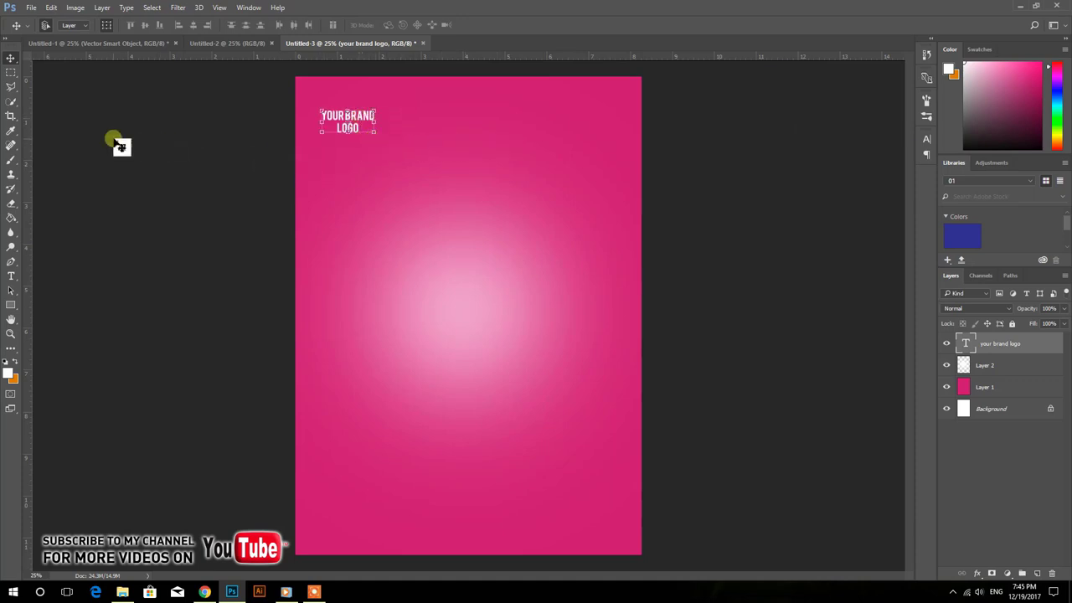
Step: Draw a rectangle over the top-left corner and put the logo text layer above it
{"action": "left_click", "coordinate": [11, 306]}
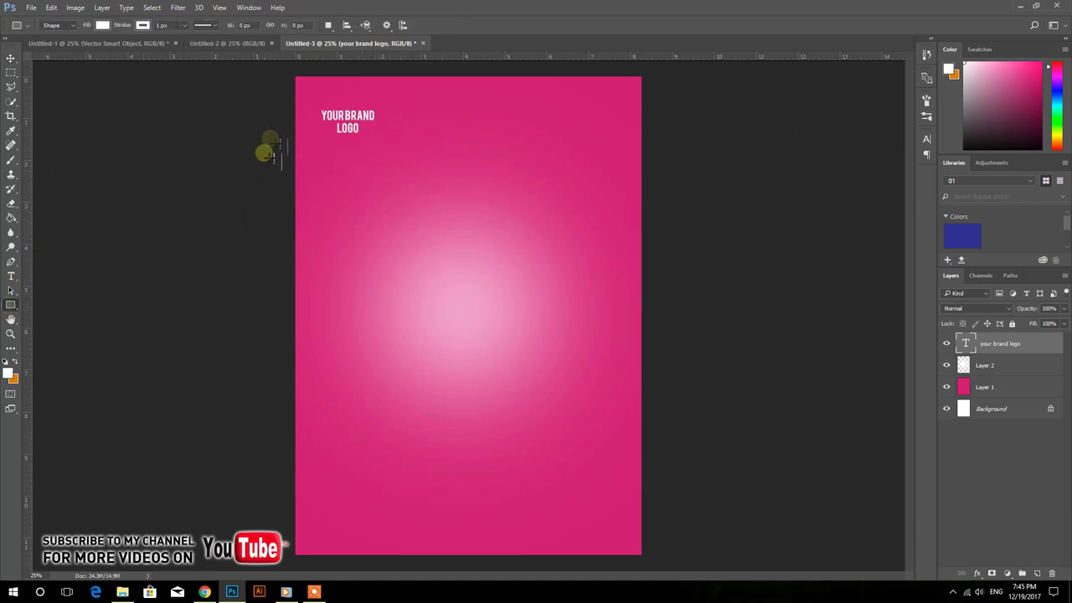
{"action": "left_click_drag", "start_coordinate": [299, 107], "coordinate": [421, 143]}
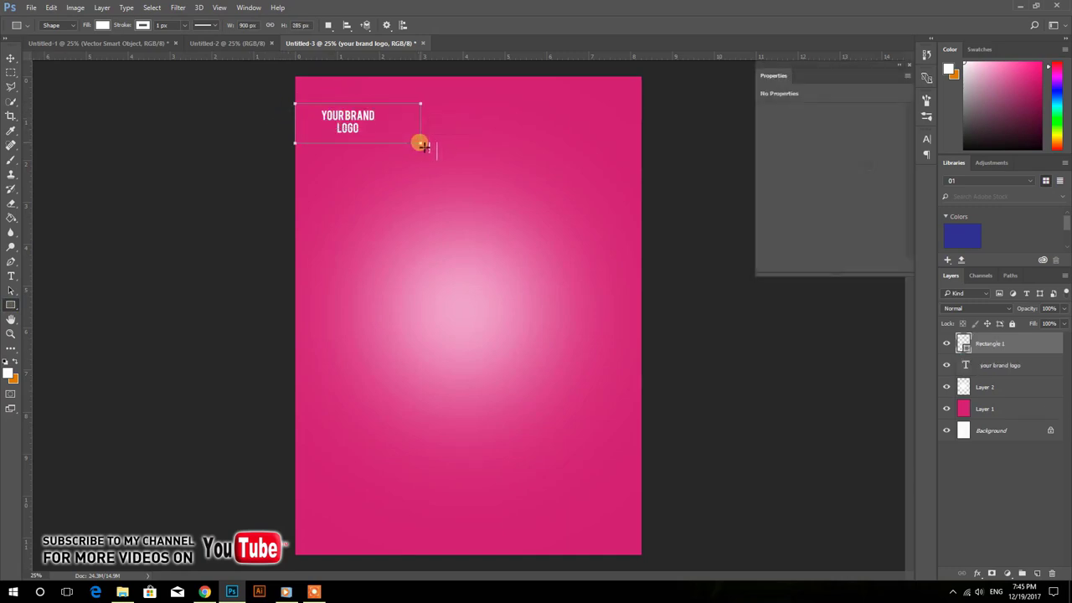
{"action": "left_click", "coordinate": [11, 59]}
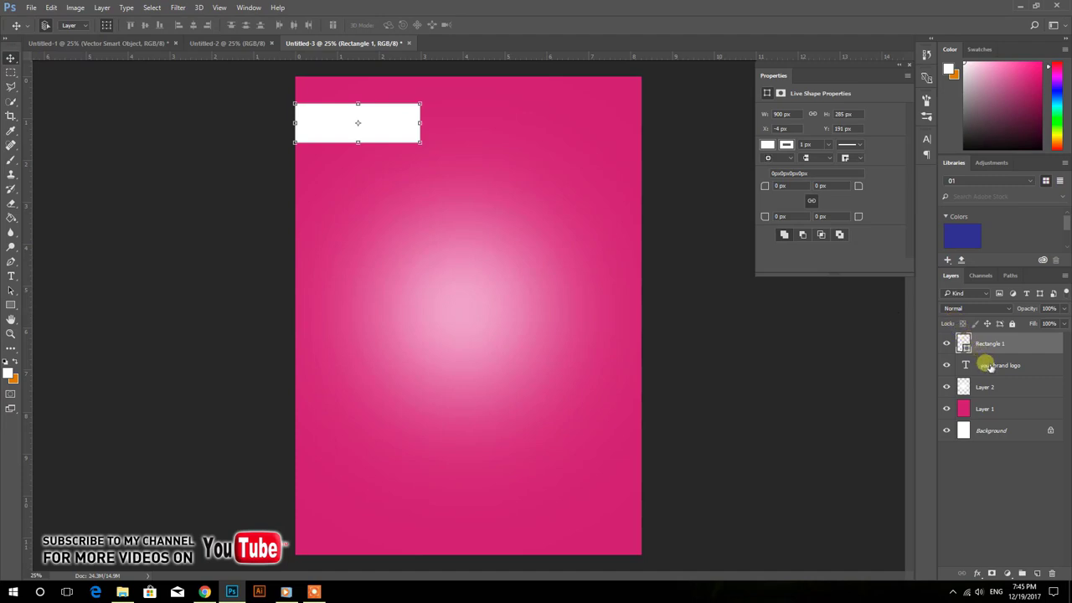
{"action": "left_click_drag", "start_coordinate": [989, 367], "coordinate": [992, 340]}
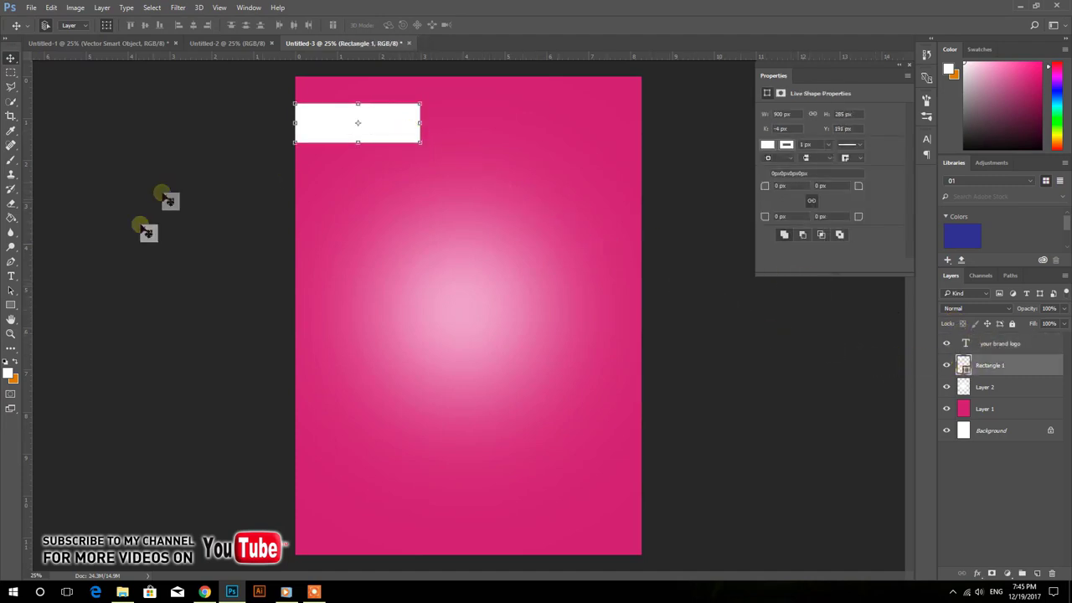
Step: Give the rectangle a black fill and no stroke
{"action": "left_click", "coordinate": [11, 305]}
{"action": "left_click", "coordinate": [100, 25]}
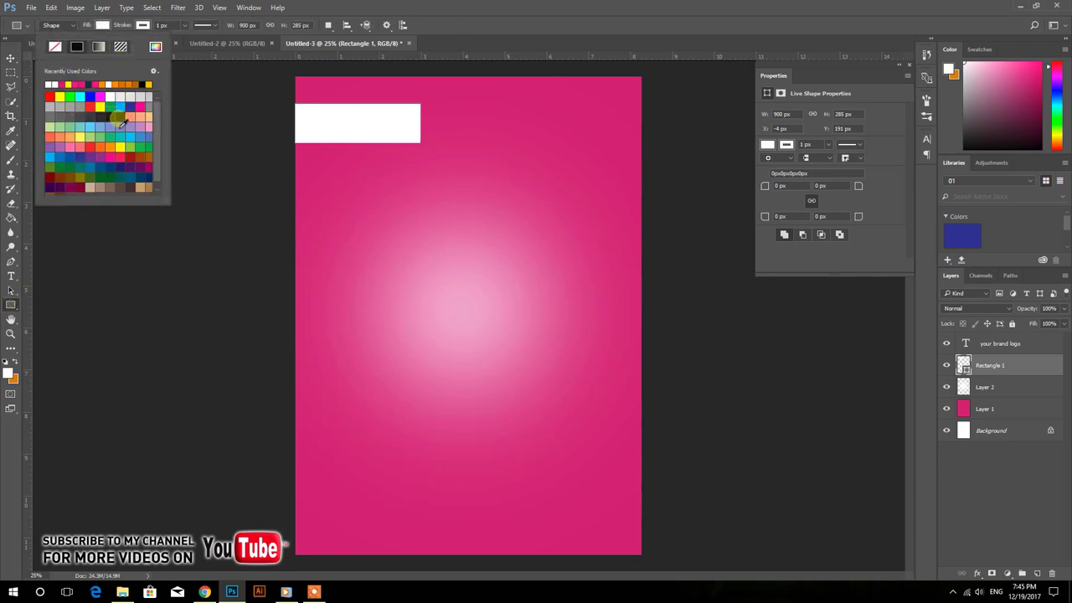
{"action": "left_click", "coordinate": [119, 118]}
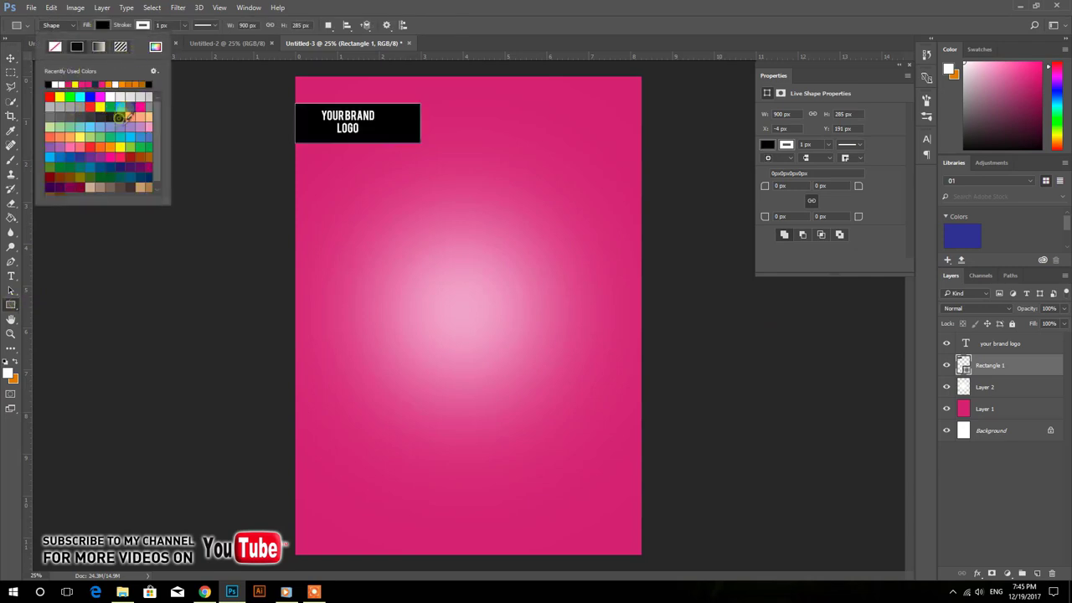
{"action": "left_click", "coordinate": [11, 59]}
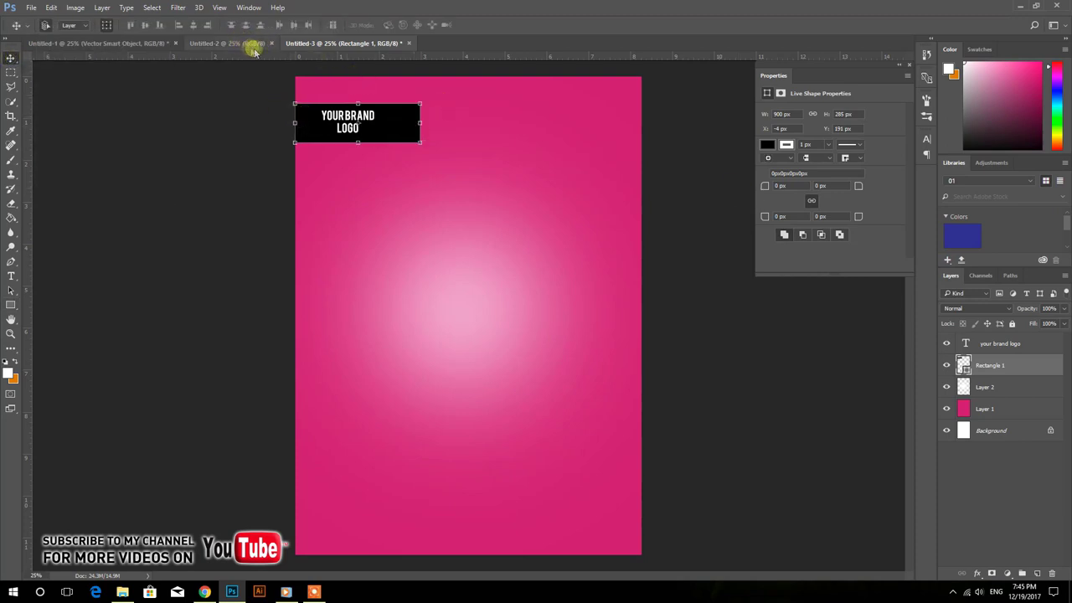
{"action": "key", "text": "u"}
{"action": "left_click", "coordinate": [143, 25]}
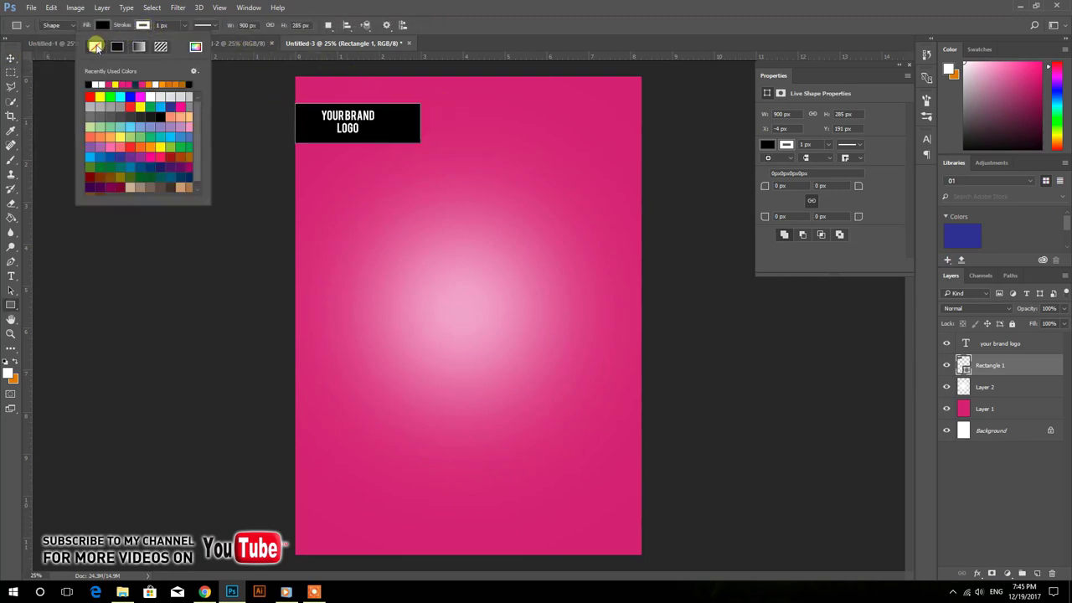
{"action": "left_click", "coordinate": [12, 59]}
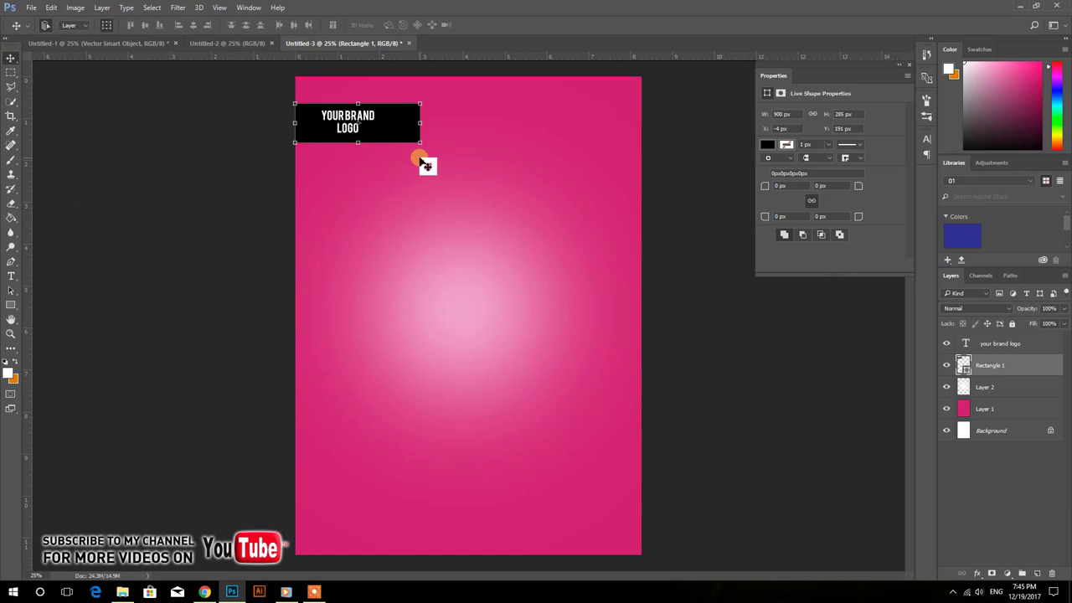
Step: Skew the rectangle's right edge into a slanted banner
{"action": "left_click_drag", "start_coordinate": [421, 146], "coordinate": [395, 141]}
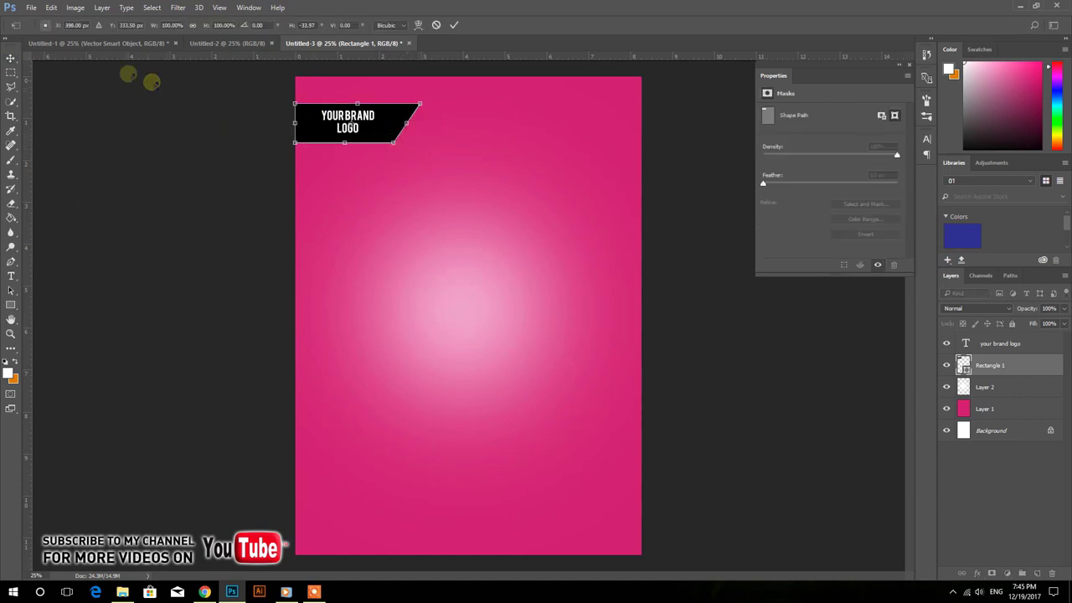
{"action": "left_click", "coordinate": [13, 60]}
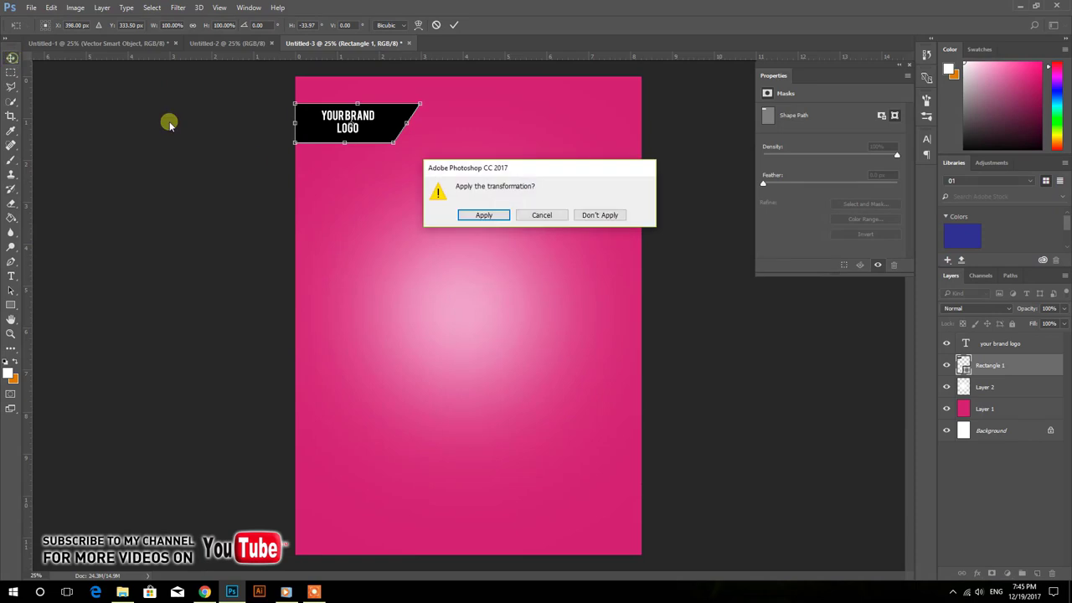
{"action": "left_click", "coordinate": [484, 216]}
{"action": "scroll", "coordinate": [365, 130], "scroll_direction": "up", "scroll_amount": 1}
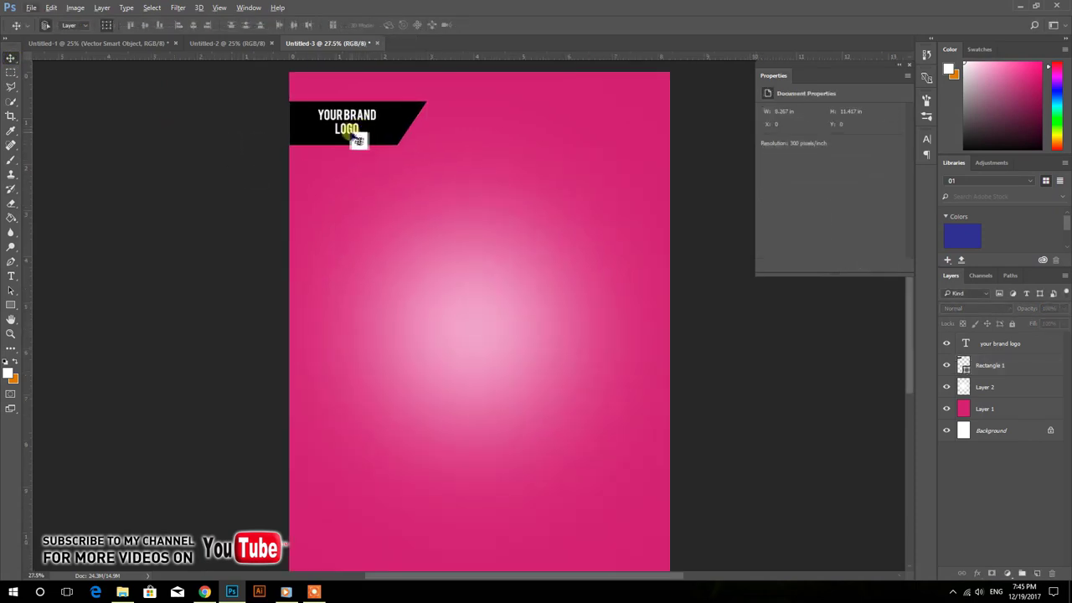
Step: Align the logo text and banner on their vertical centres
{"action": "left_click", "coordinate": [358, 136]}
{"action": "left_click", "coordinate": [407, 112], "text": "shift"}
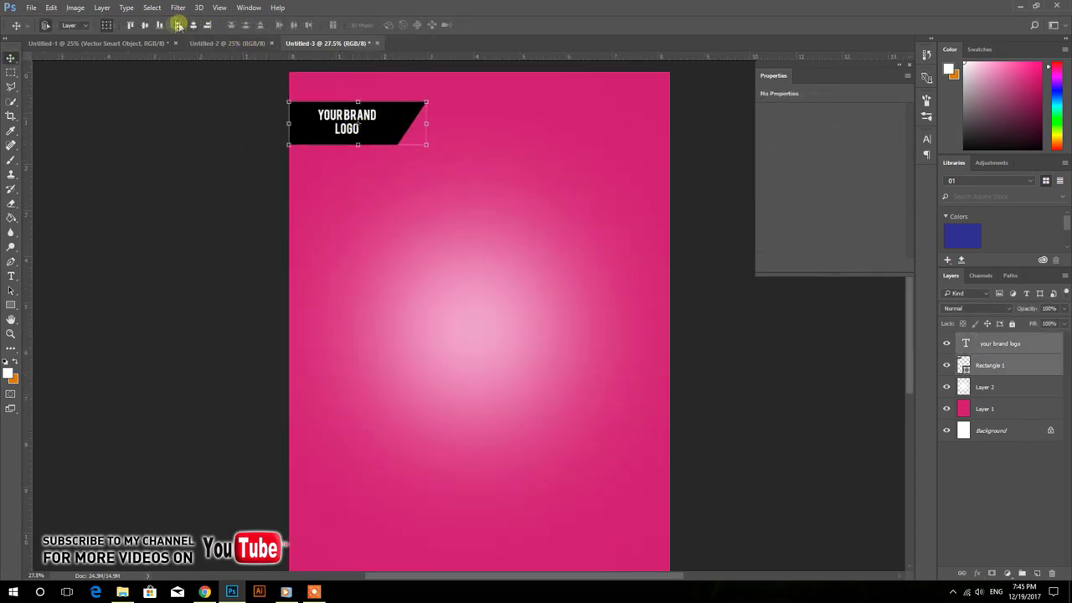
{"action": "left_click", "coordinate": [144, 26]}
{"action": "left_click", "coordinate": [255, 112]}
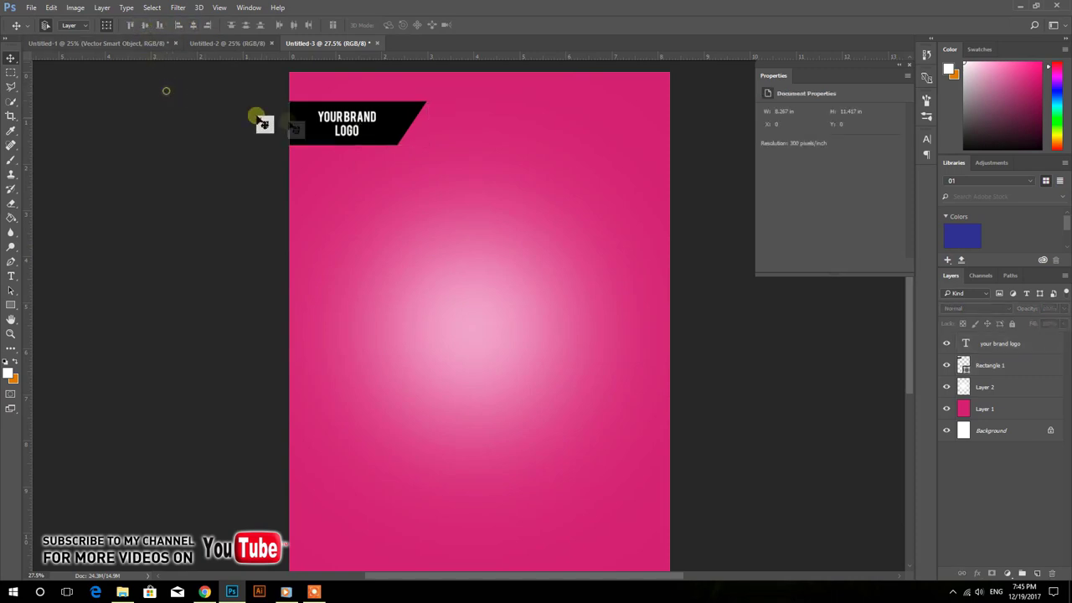
{"action": "left_click", "coordinate": [350, 133]}
Step: Enlarge the logo text to 19.95 pt, nudge it up, and duplicate its layer
{"action": "left_click", "coordinate": [377, 136]}
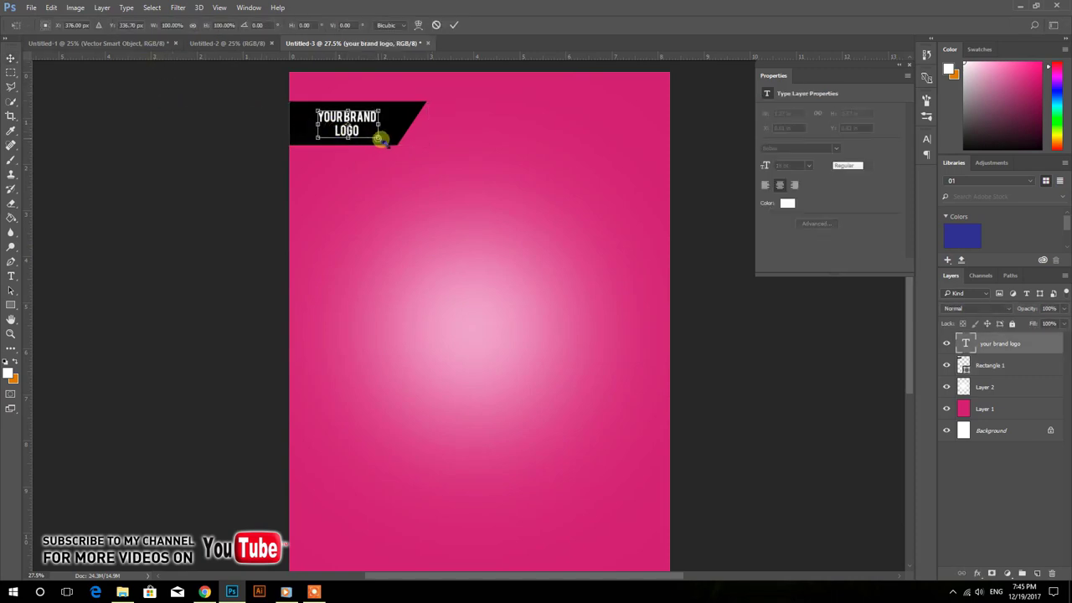
{"action": "left_click_drag", "start_coordinate": [378, 139], "coordinate": [380, 146]}
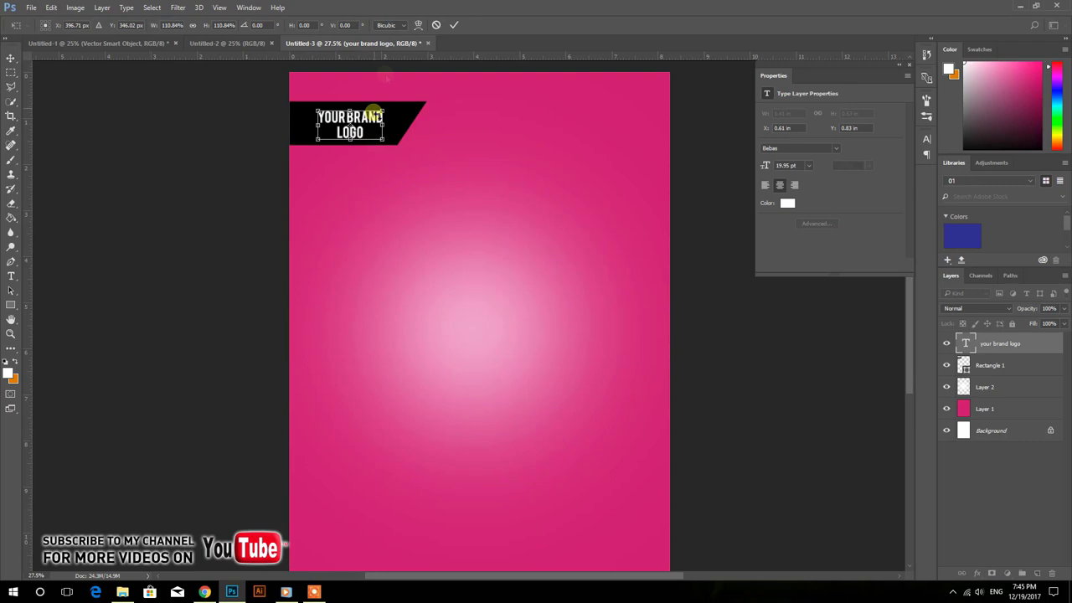
{"action": "left_click", "coordinate": [454, 25]}
{"action": "key", "text": "Up"}
{"action": "key", "text": "Up"}
{"action": "key", "text": "Up"}
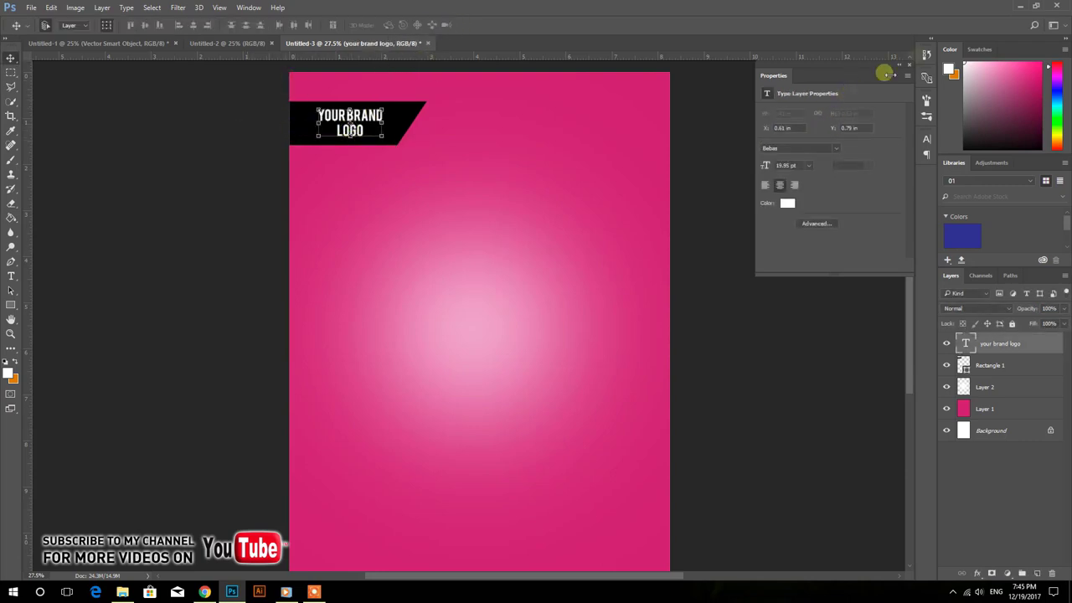
{"action": "left_click", "coordinate": [908, 66]}
{"action": "left_click", "coordinate": [484, 184], "text": "alt"}
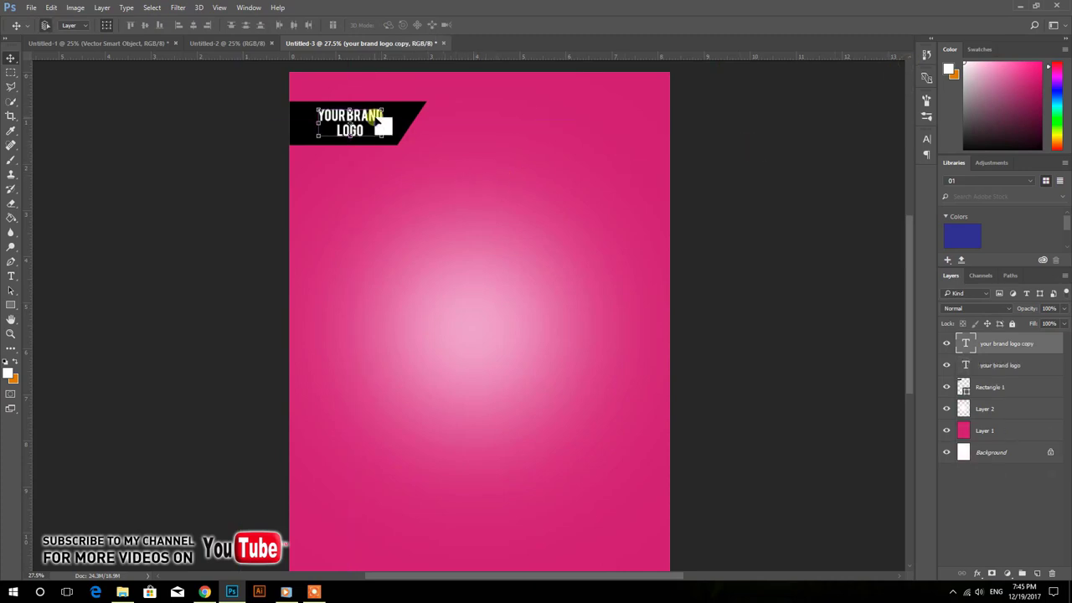
Step: Move the duplicate text down and retype it as 'Valentine's' in Thinking Of Betty
{"action": "left_click_drag", "start_coordinate": [375, 119], "coordinate": [479, 214]}
{"action": "key", "text": "t"}
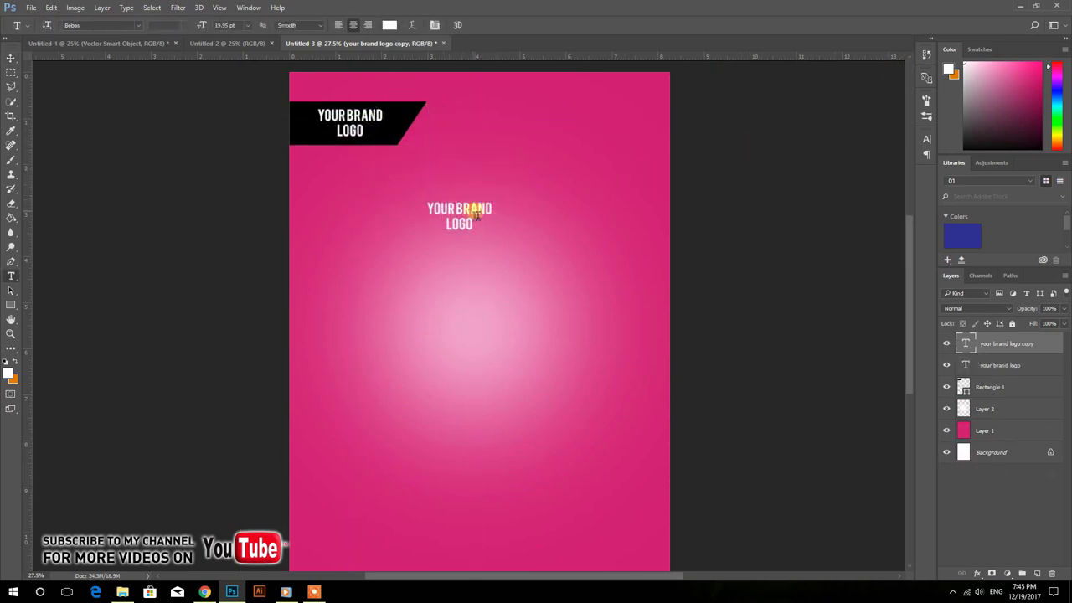
{"action": "left_click", "coordinate": [471, 213]}
{"action": "key", "text": "ctrl+a"}
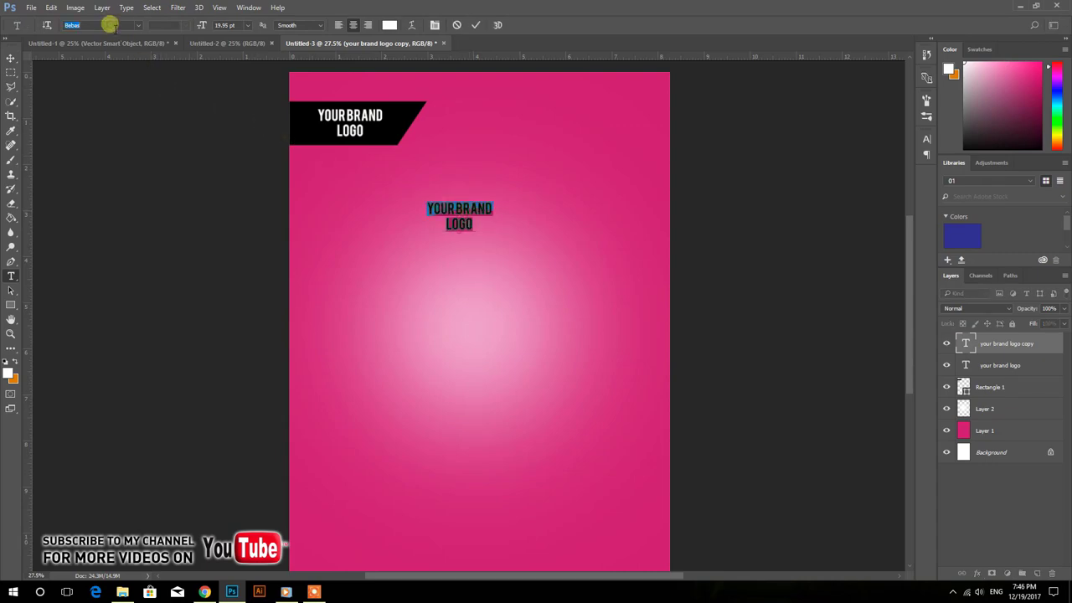
{"action": "type", "text": "think"}
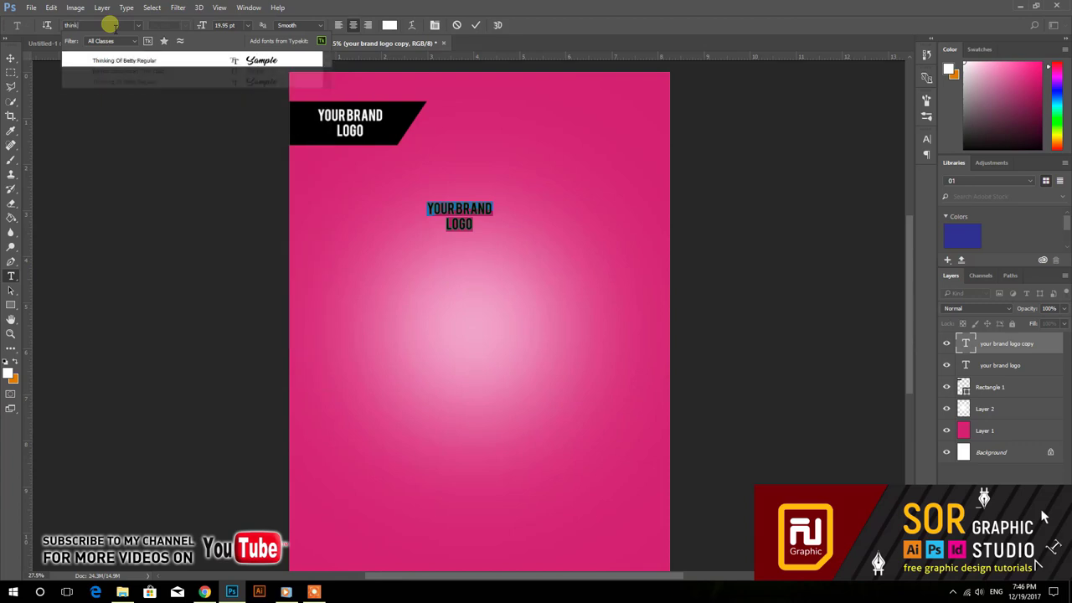
{"action": "left_click", "coordinate": [146, 61]}
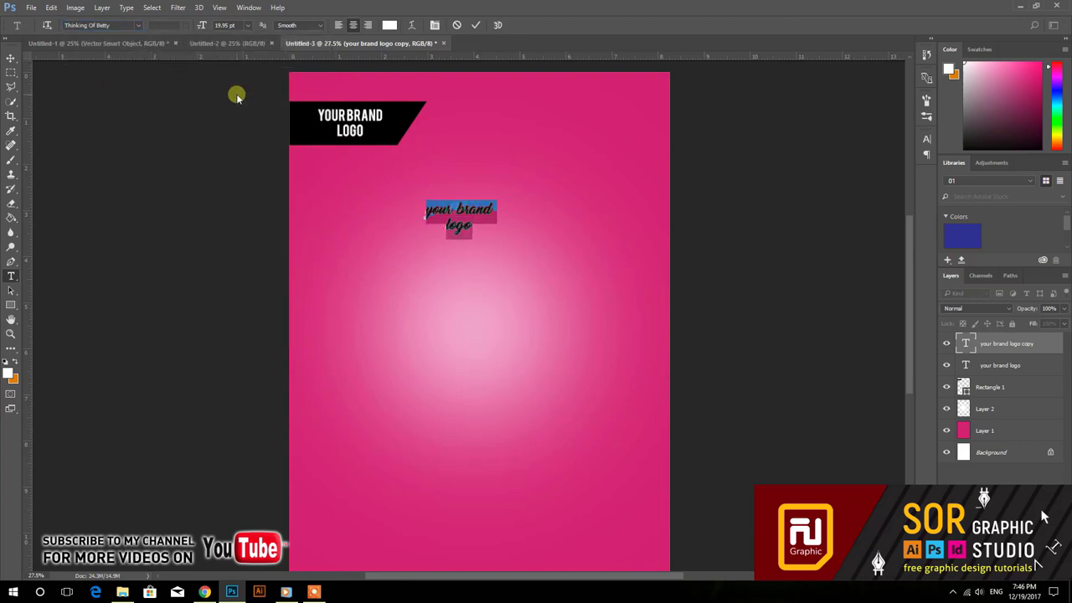
{"action": "type", "text": "Y"}
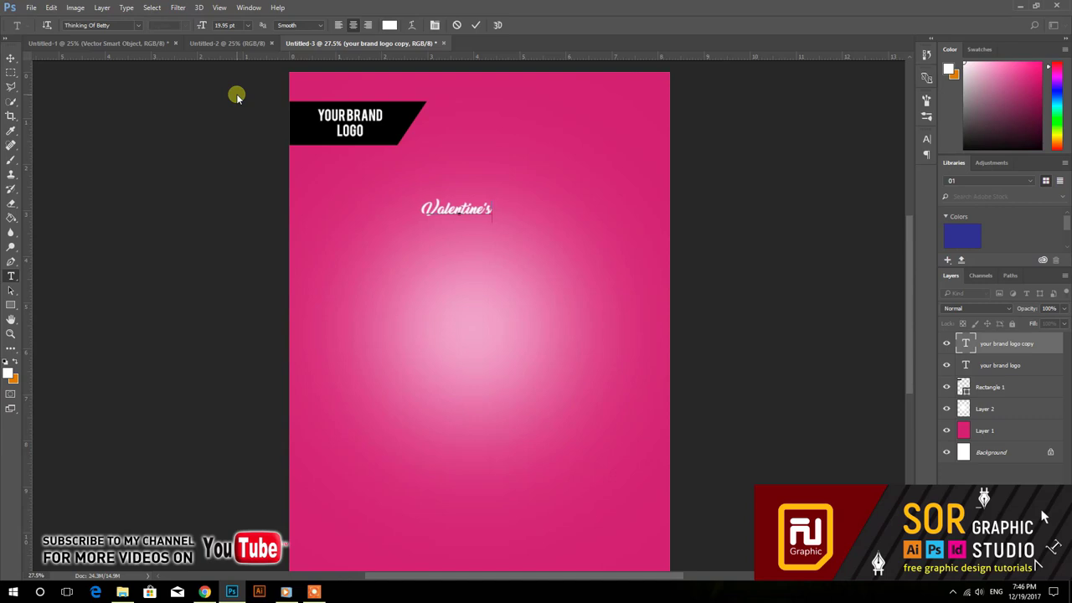
Step: Enlarge 'Valentine's', reposition it, and rotate it upward about 10.6°
{"action": "left_click", "coordinate": [474, 25]}
{"action": "left_click", "coordinate": [10, 57]}
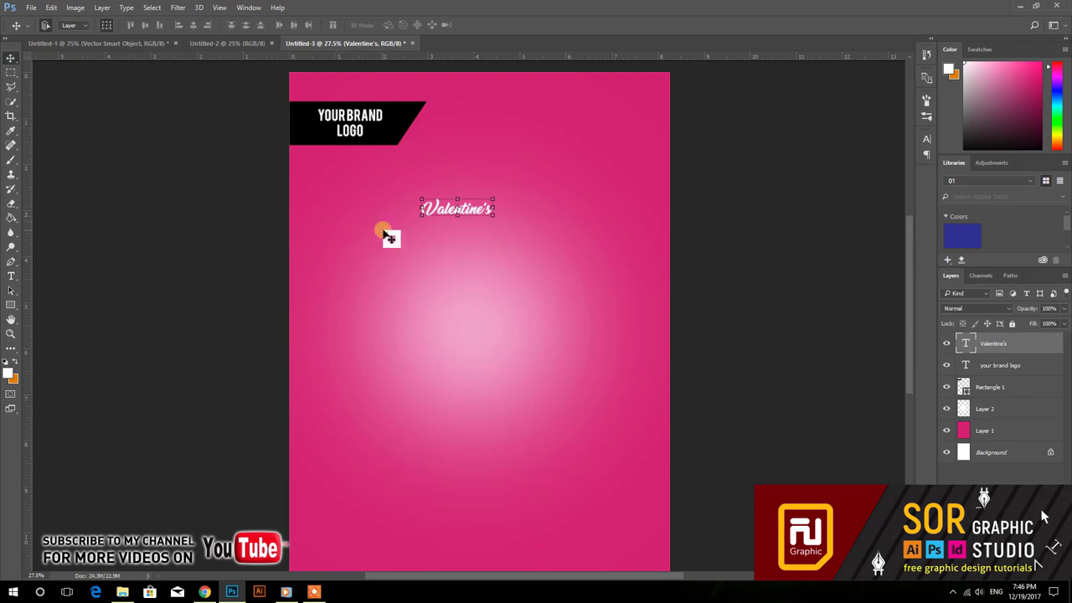
{"action": "mouse_move", "coordinate": [493, 216]}
{"action": "left_mouse_down"}
{"action": "mouse_move", "coordinate": [514, 248]}
{"action": "mouse_move", "coordinate": [607, 319]}
{"action": "left_mouse_up"}
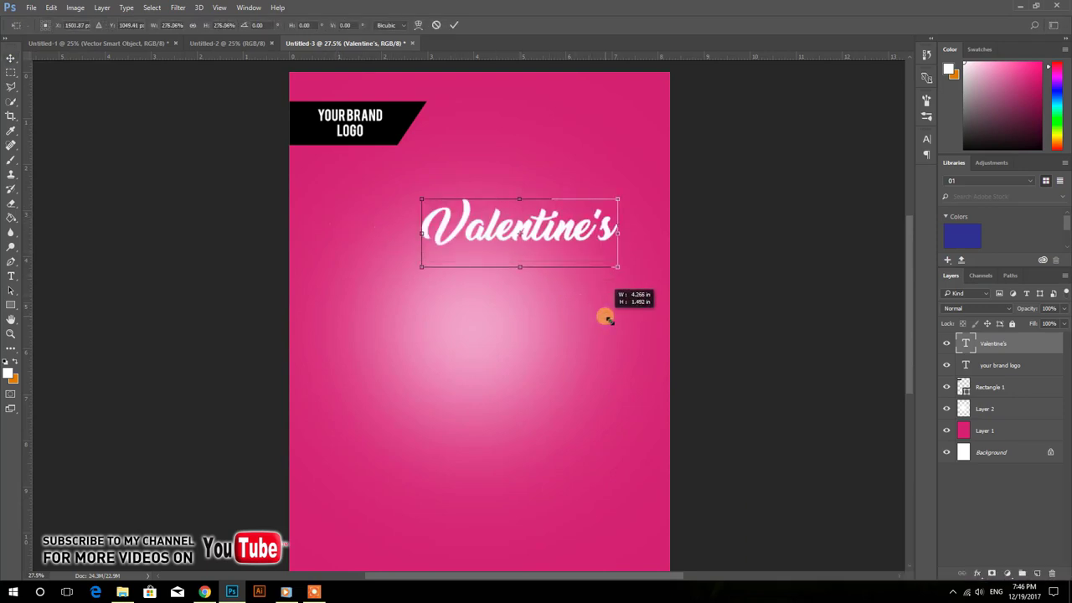
{"action": "key", "text": "Return"}
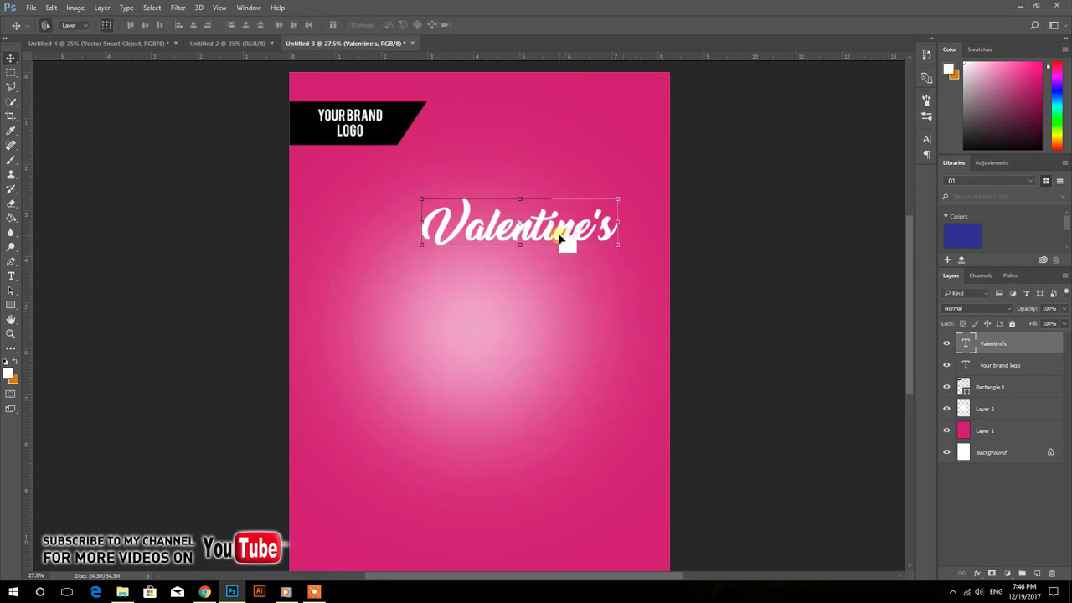
{"action": "left_click_drag", "start_coordinate": [562, 236], "coordinate": [522, 231]}
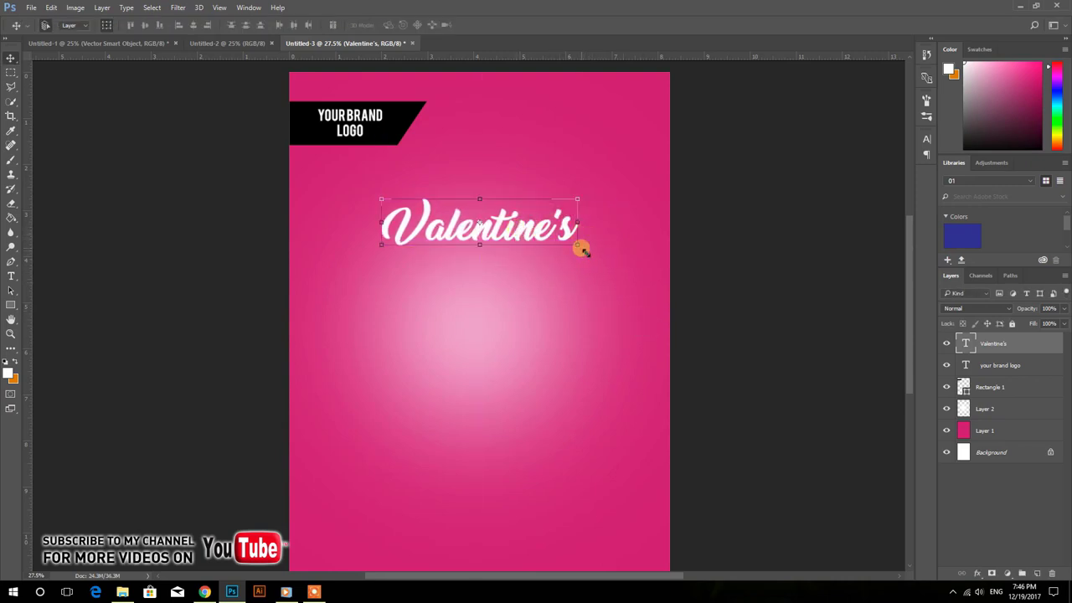
{"action": "mouse_move", "coordinate": [579, 247]}
{"action": "left_mouse_down"}
{"action": "mouse_move", "coordinate": [595, 282]}
{"action": "mouse_move", "coordinate": [612, 268]}
{"action": "left_mouse_up"}
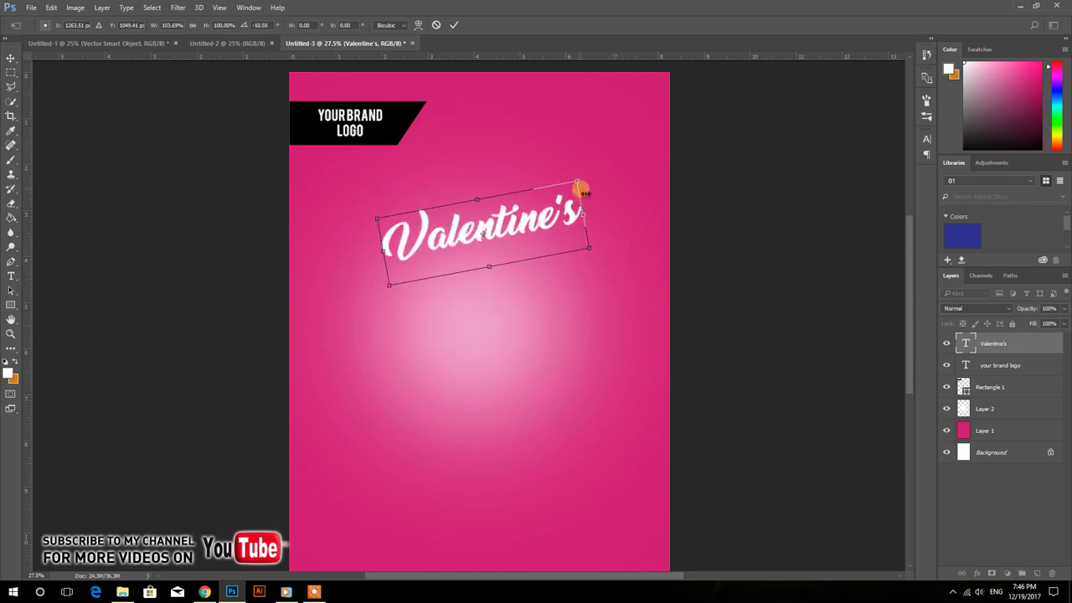
{"action": "left_click_drag", "start_coordinate": [580, 186], "coordinate": [605, 164]}
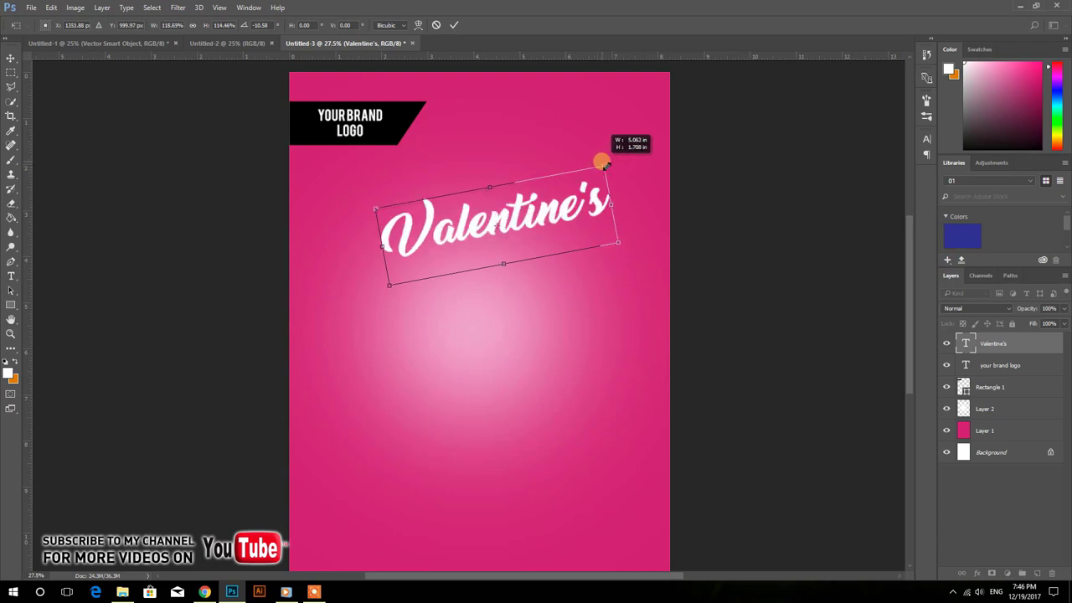
{"action": "left_click", "coordinate": [454, 25]}
Step: Duplicate 'Valentine's' below itself and retype the copy as 'Day'
{"action": "left_click_drag", "start_coordinate": [475, 228], "coordinate": [458, 217]}
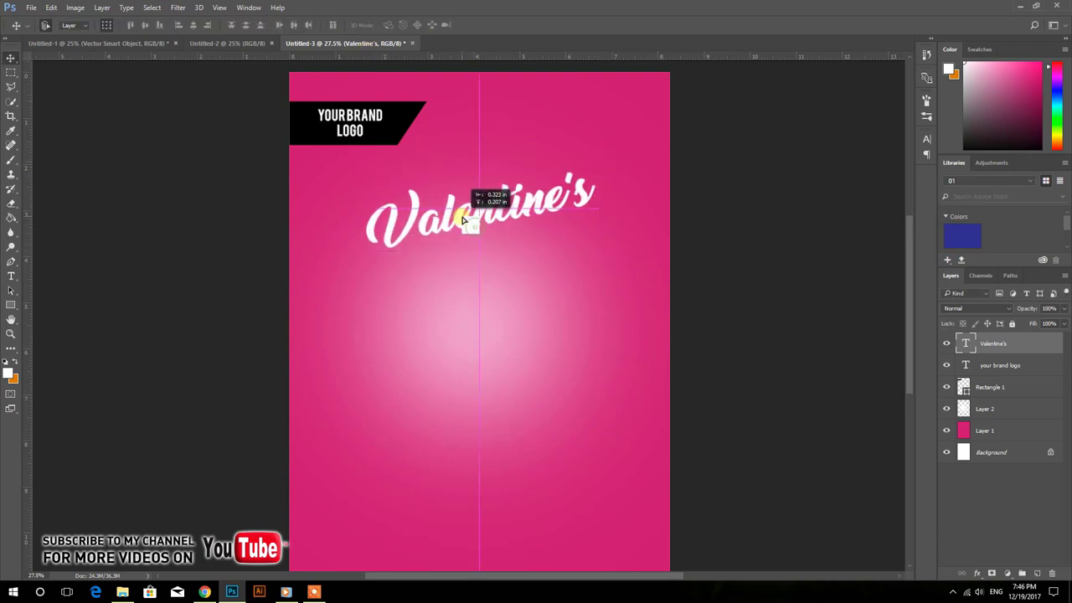
{"action": "key", "text": "ctrl+j"}
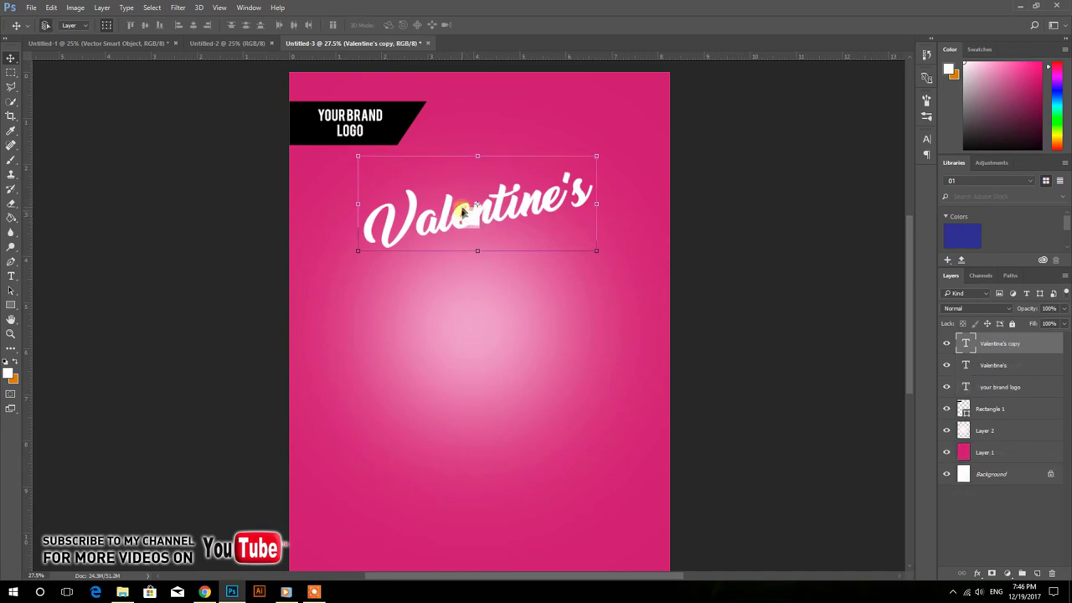
{"action": "left_click_drag", "start_coordinate": [464, 220], "coordinate": [487, 262]}
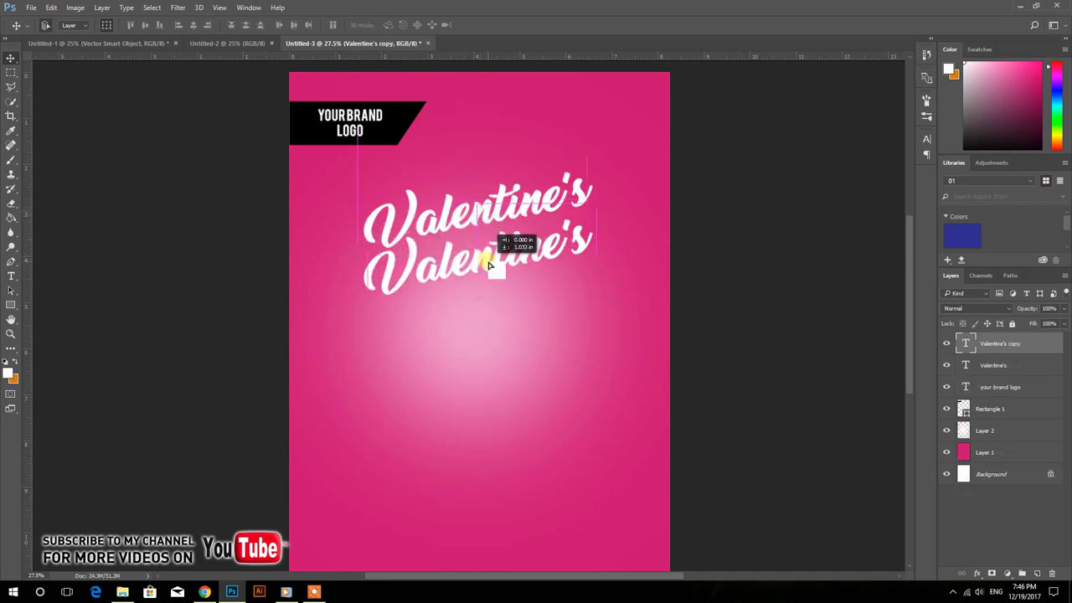
{"action": "double_click", "coordinate": [487, 259]}
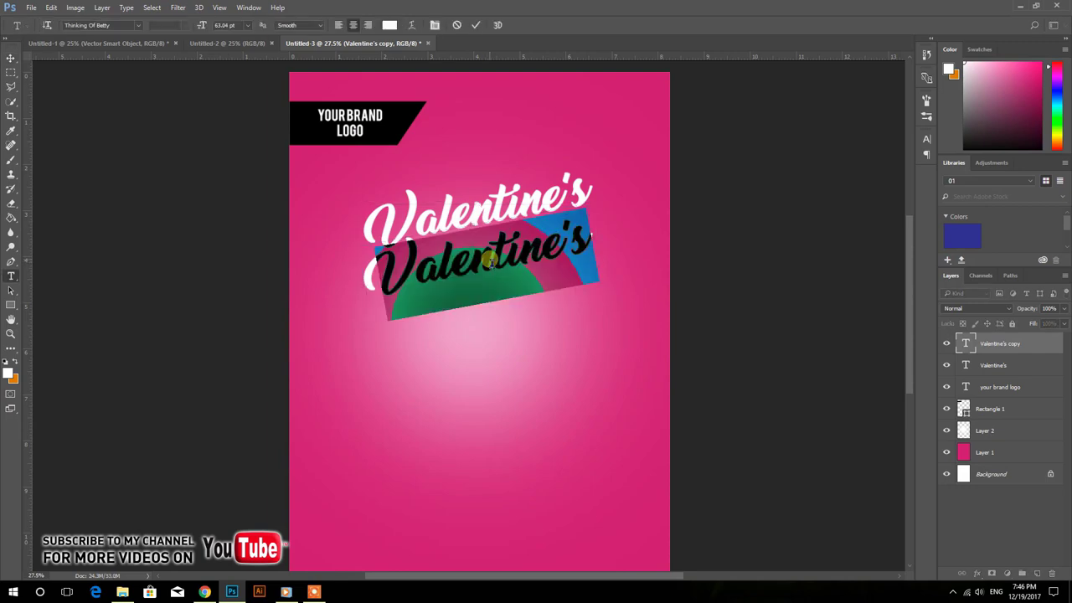
{"action": "key", "text": "BackSpace"}
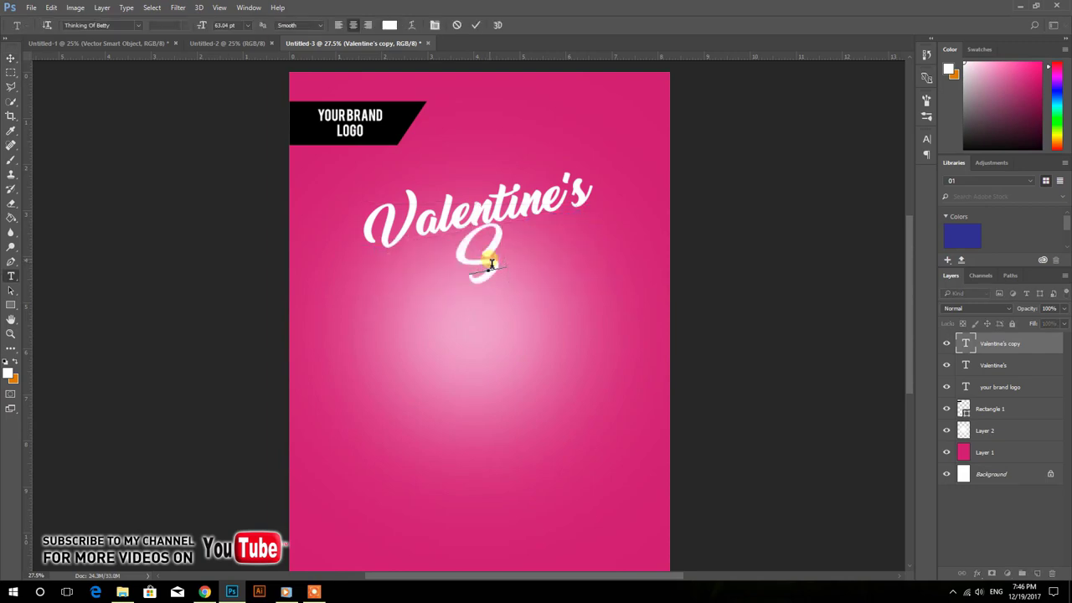
{"action": "type", "text": "D"}
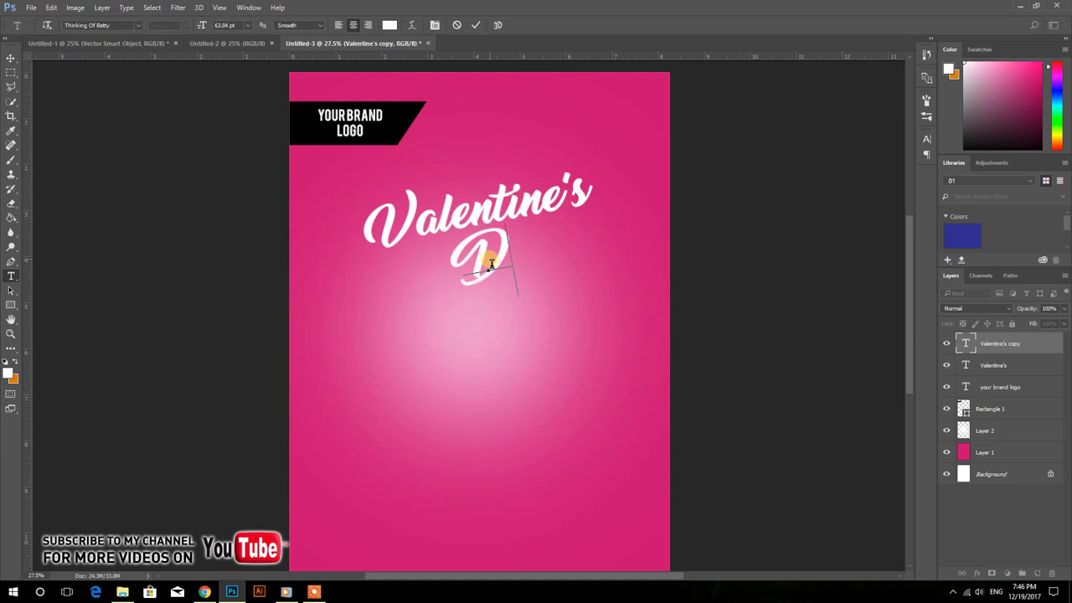
{"action": "type", "text": "ay"}
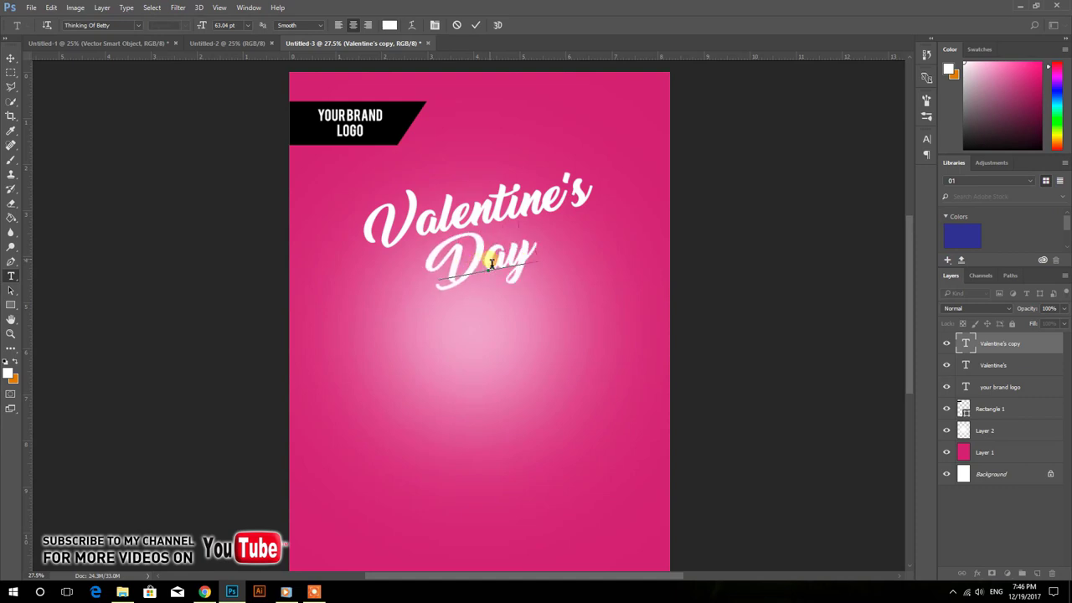
{"action": "left_click", "coordinate": [10, 57]}
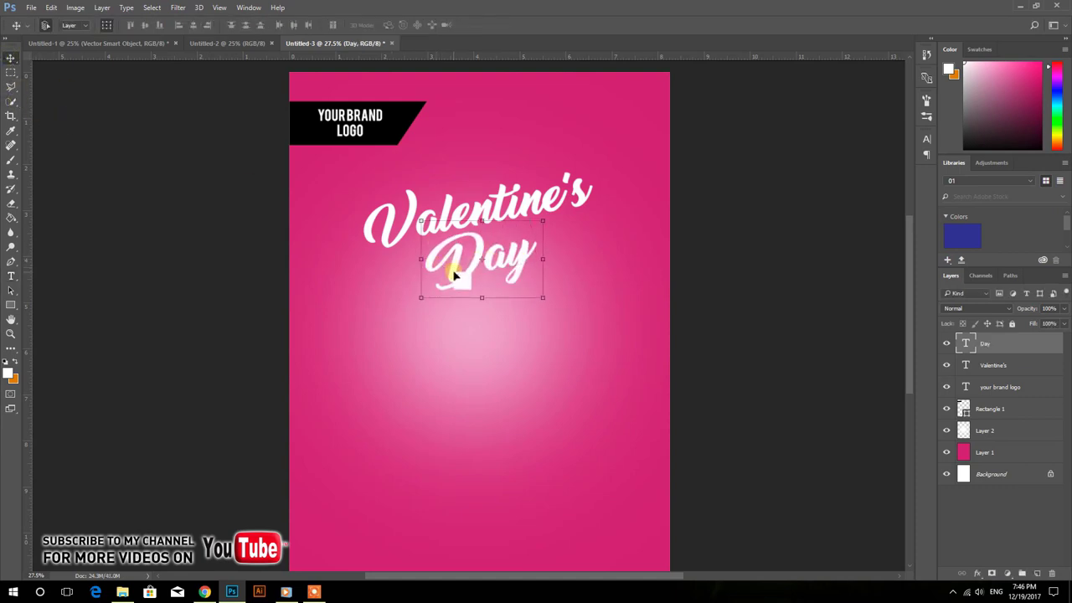
Step: Rotate 'Day' about -8.5°, then place a copy below-right and begin editing it
{"action": "mouse_move", "coordinate": [457, 269]}
{"action": "left_mouse_down"}
{"action": "mouse_move", "coordinate": [521, 266]}
{"action": "mouse_move", "coordinate": [473, 279]}
{"action": "left_mouse_up"}
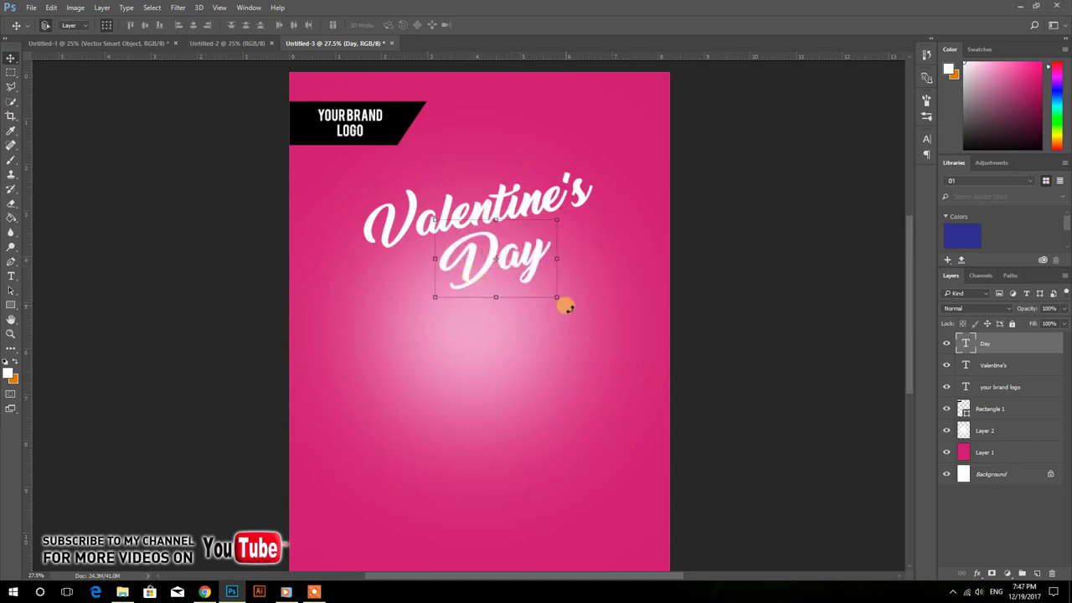
{"action": "left_click", "coordinate": [567, 307]}
{"action": "left_click_drag", "start_coordinate": [568, 319], "coordinate": [577, 297]}
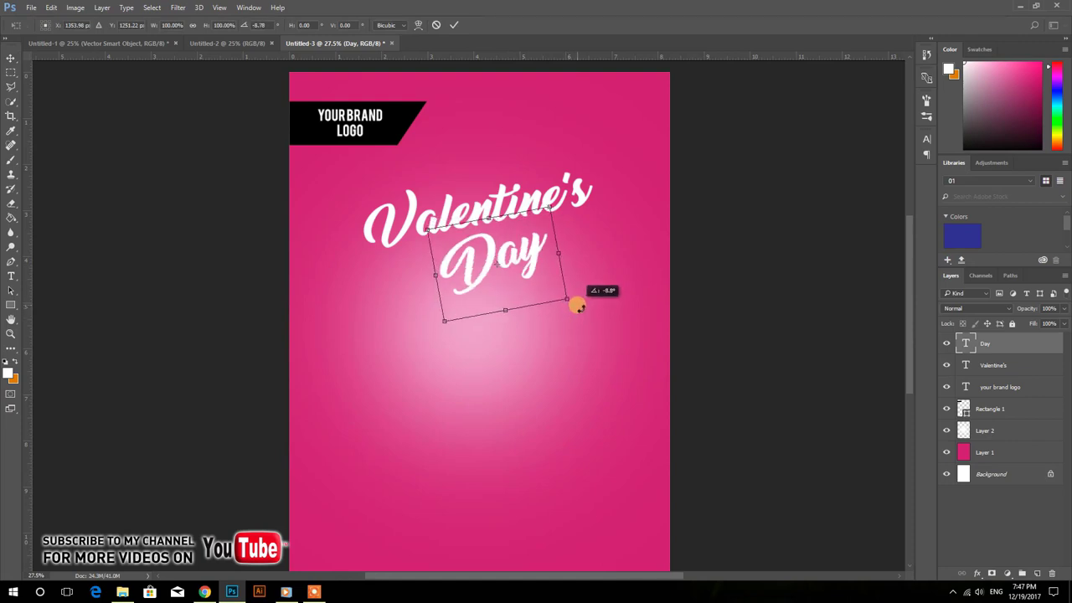
{"action": "left_click", "coordinate": [455, 25]}
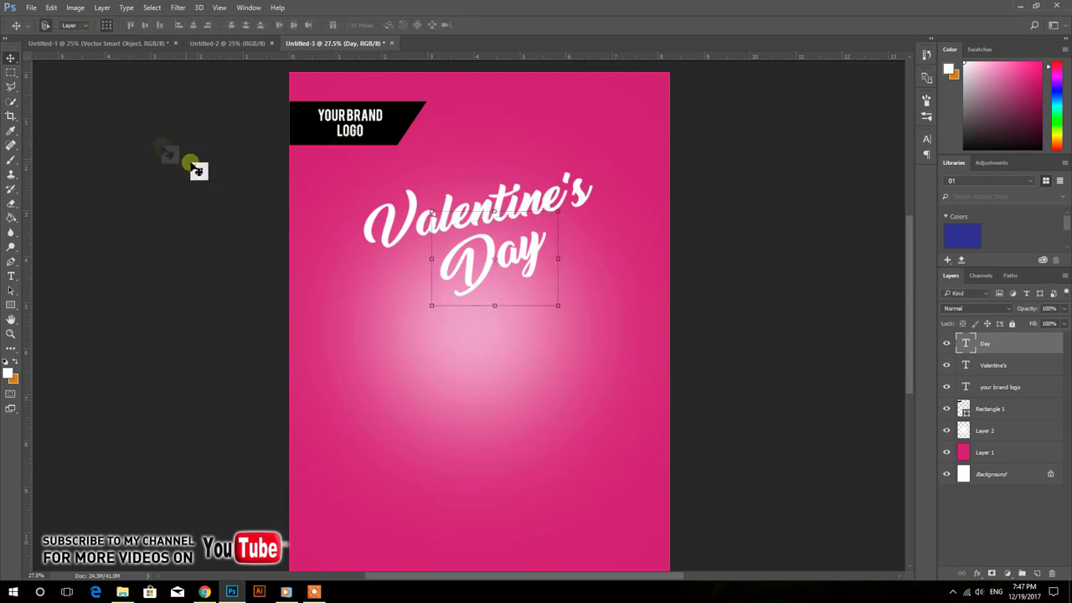
{"action": "left_click_drag", "start_coordinate": [470, 261], "coordinate": [425, 273]}
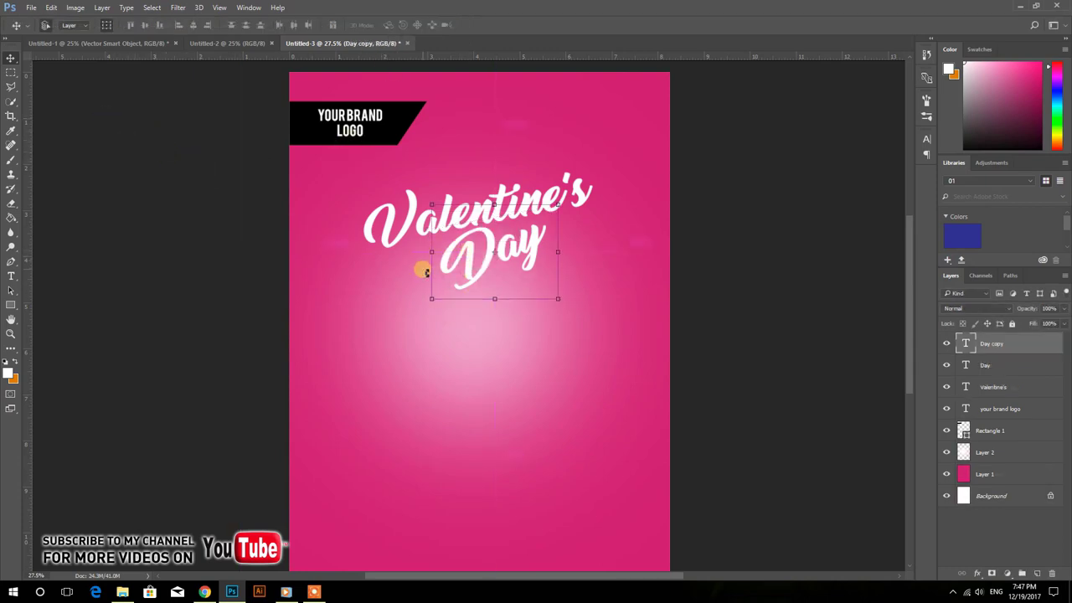
{"action": "left_click_drag", "start_coordinate": [481, 243], "coordinate": [525, 306]}
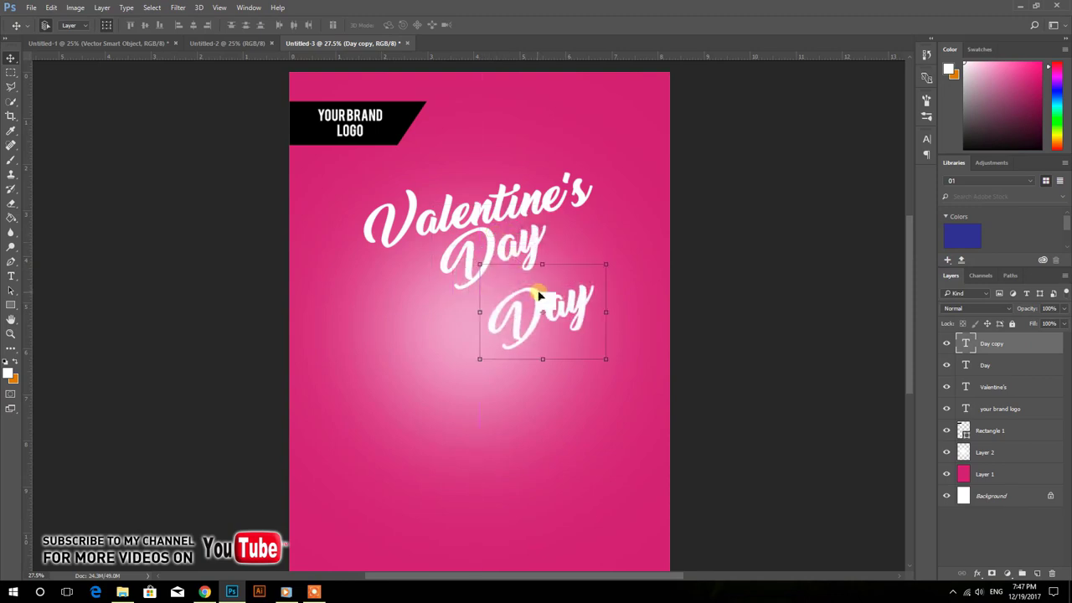
{"action": "double_click", "coordinate": [530, 314]}
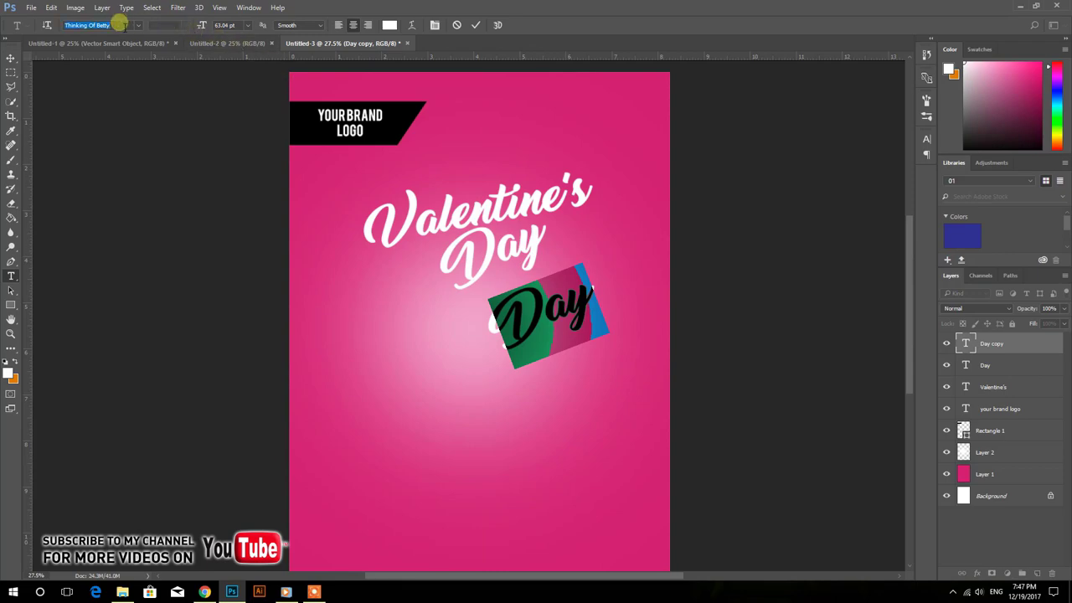
Step: Turn the Day copy into 'Sale' in Lobster 1.3, placed just under 'Day'
{"action": "type", "text": "lo"}
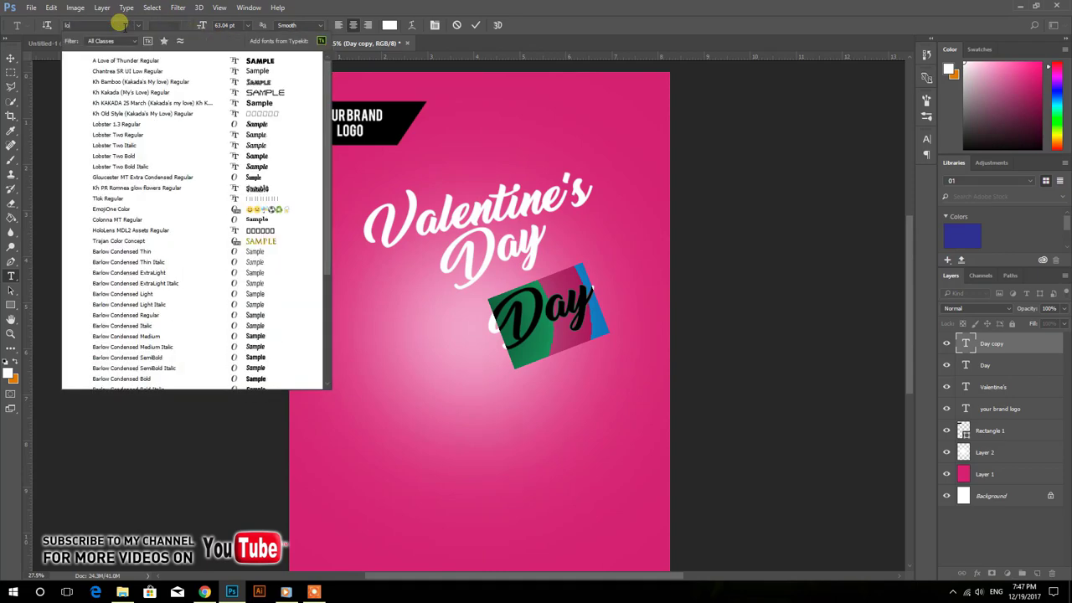
{"action": "type", "text": "bs"}
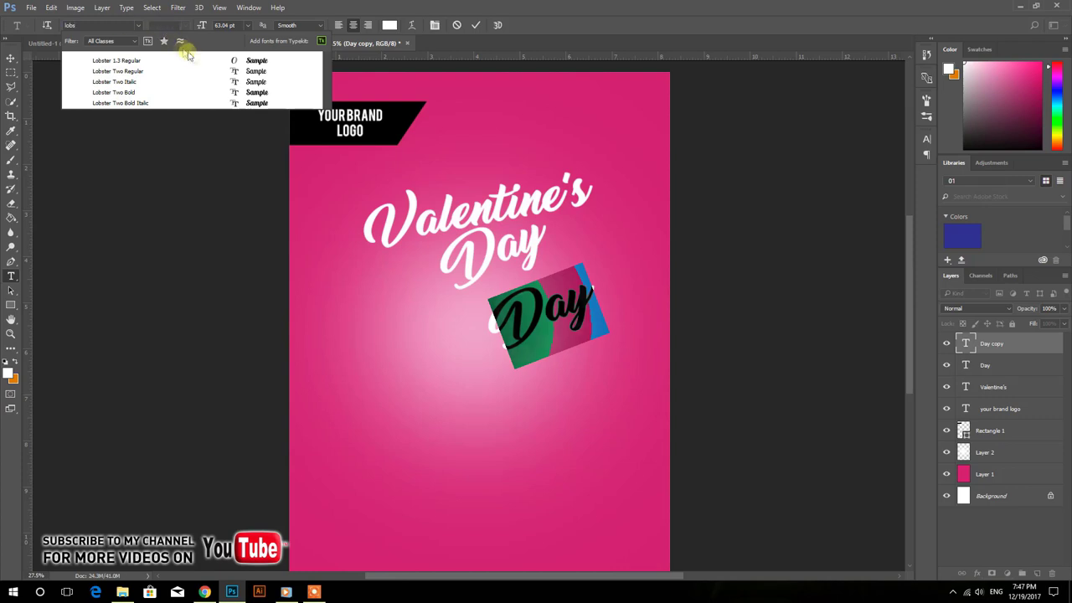
{"action": "left_click", "coordinate": [180, 61]}
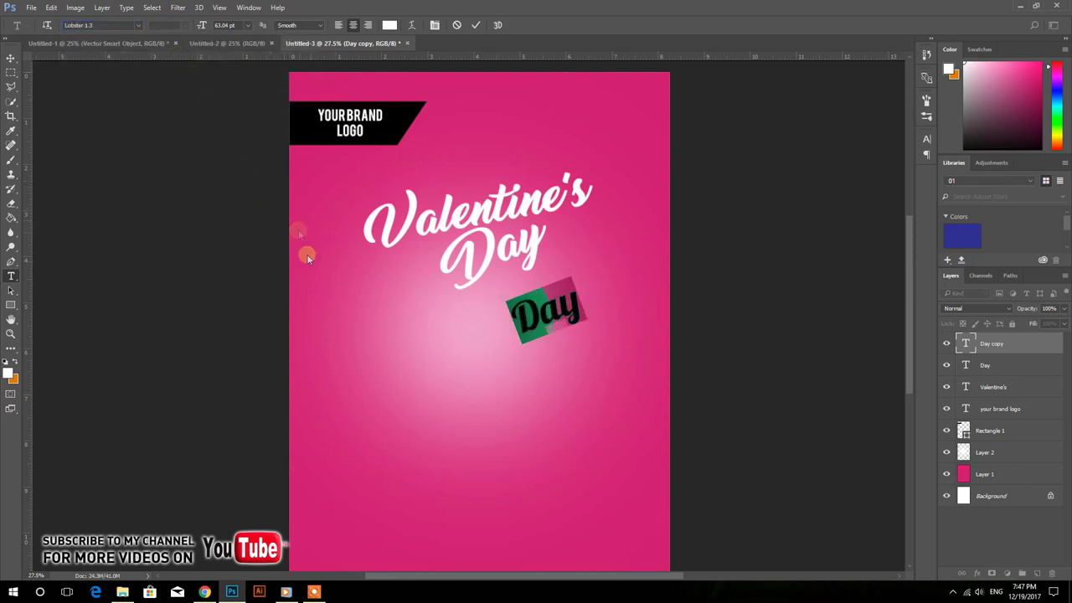
{"action": "type", "text": "S"}
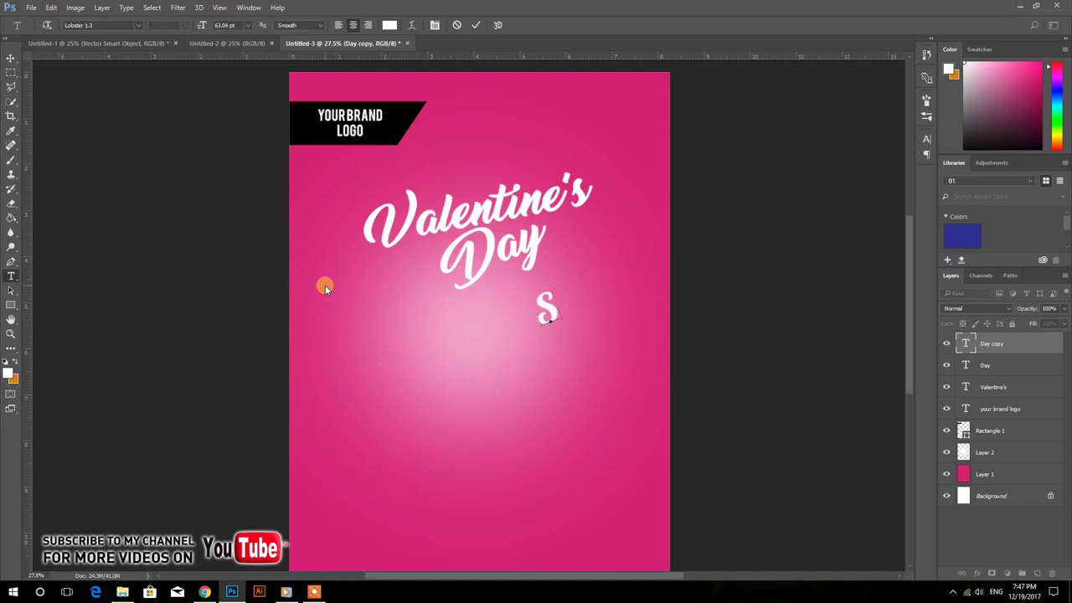
{"action": "type", "text": "ale"}
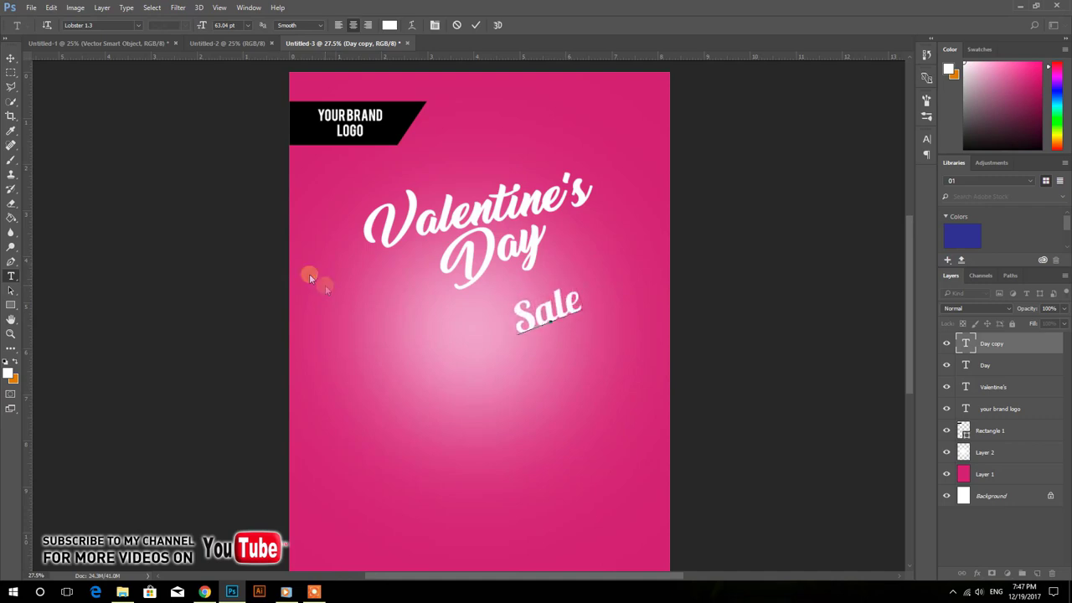
{"action": "left_click", "coordinate": [12, 60]}
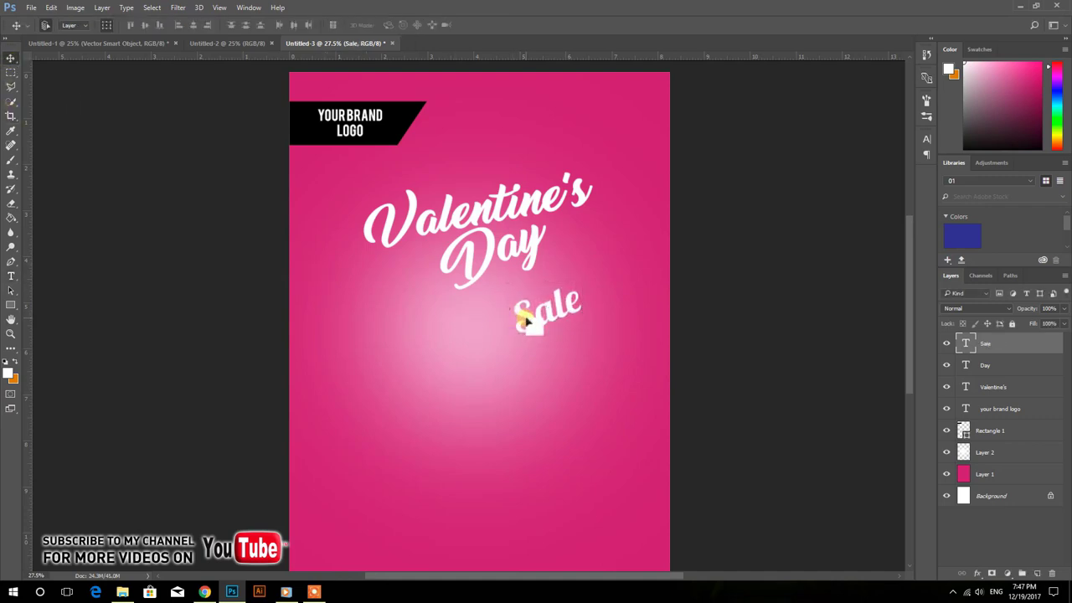
{"action": "left_click_drag", "start_coordinate": [527, 319], "coordinate": [519, 293]}
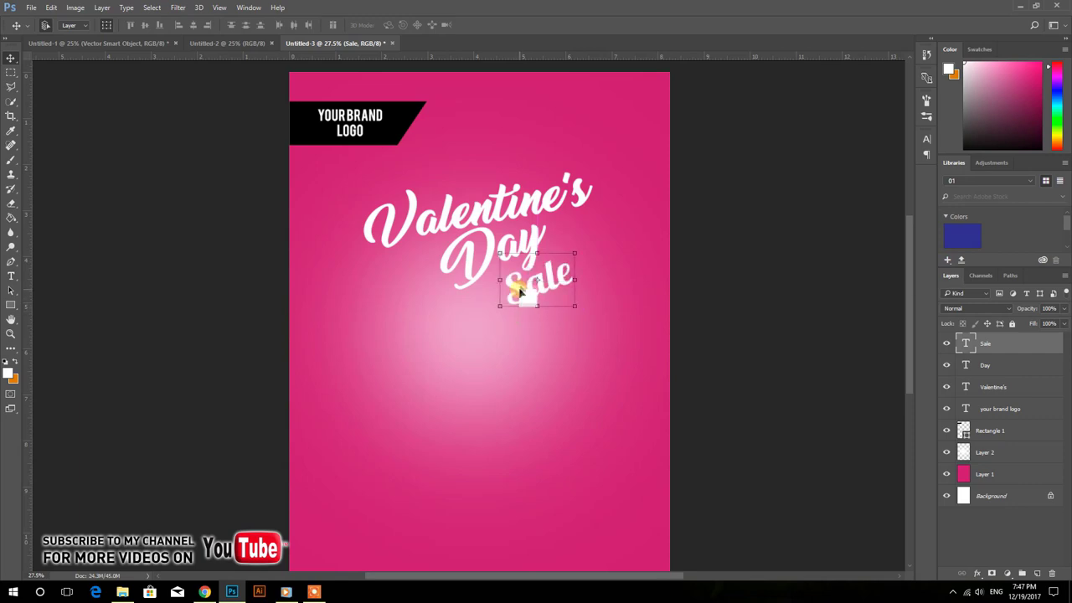
Step: Move and slightly rotate 'Valentine's', 'Day' and 'Sale' together
{"action": "left_click", "coordinate": [535, 222], "text": "shift"}
{"action": "left_click", "coordinate": [414, 228], "text": "shift"}
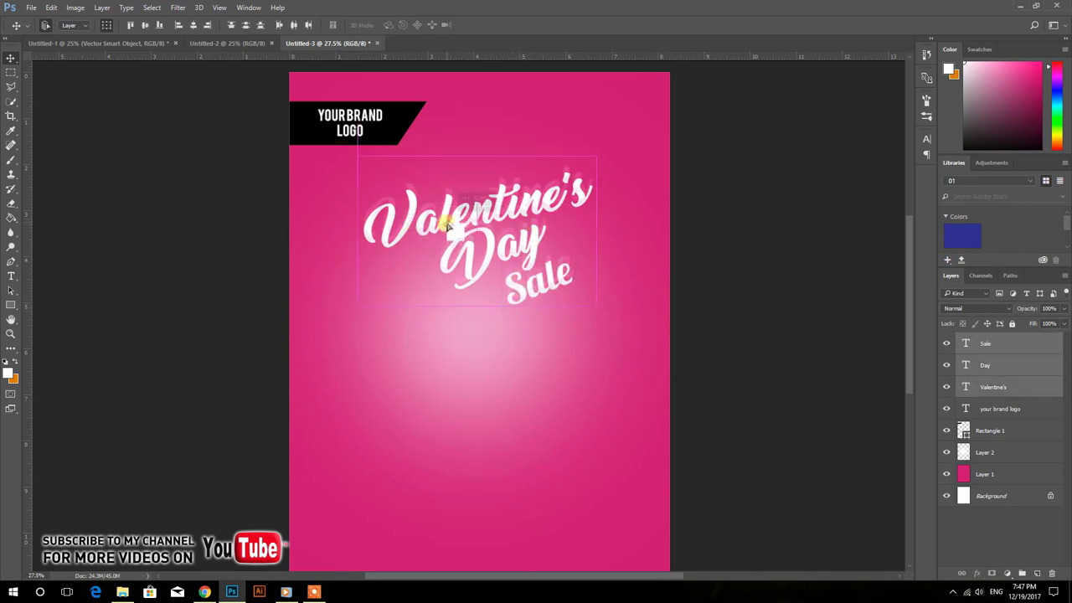
{"action": "left_click_drag", "start_coordinate": [448, 226], "coordinate": [450, 200]}
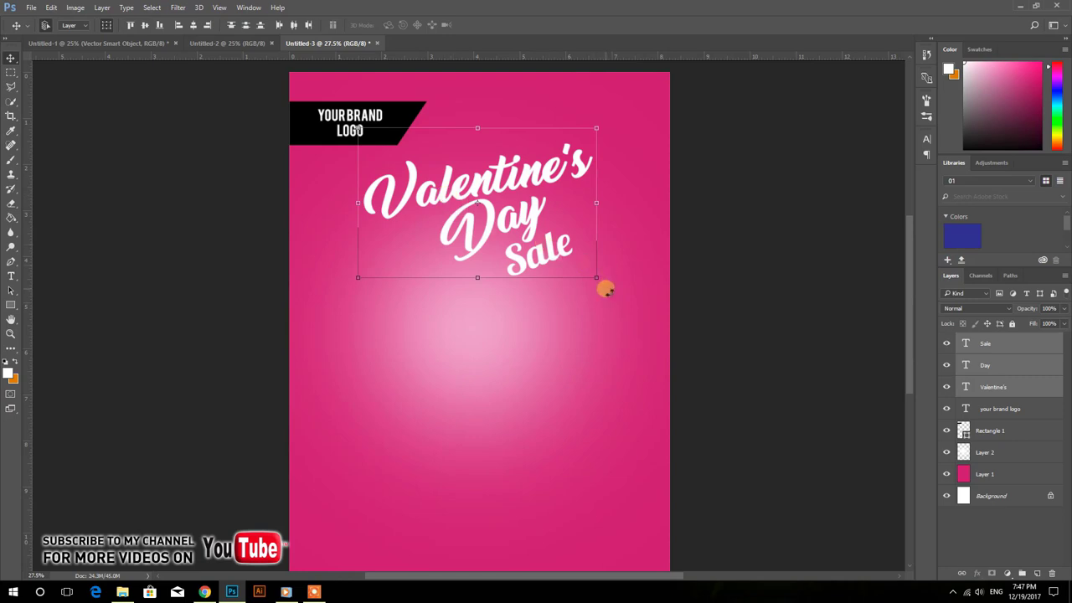
{"action": "left_click_drag", "start_coordinate": [606, 289], "coordinate": [601, 288]}
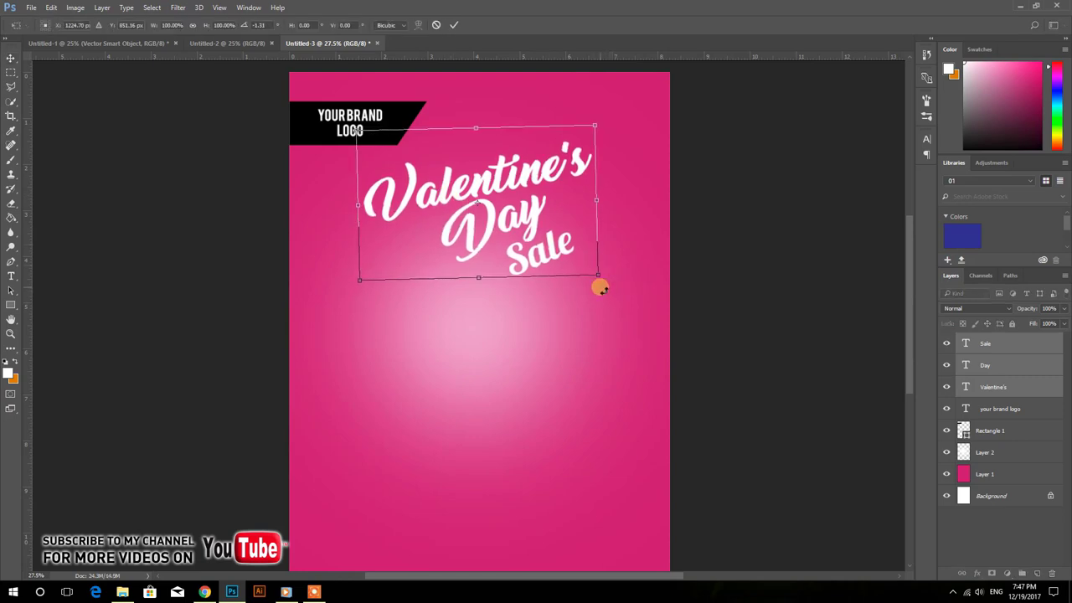
{"action": "key", "text": "Return"}
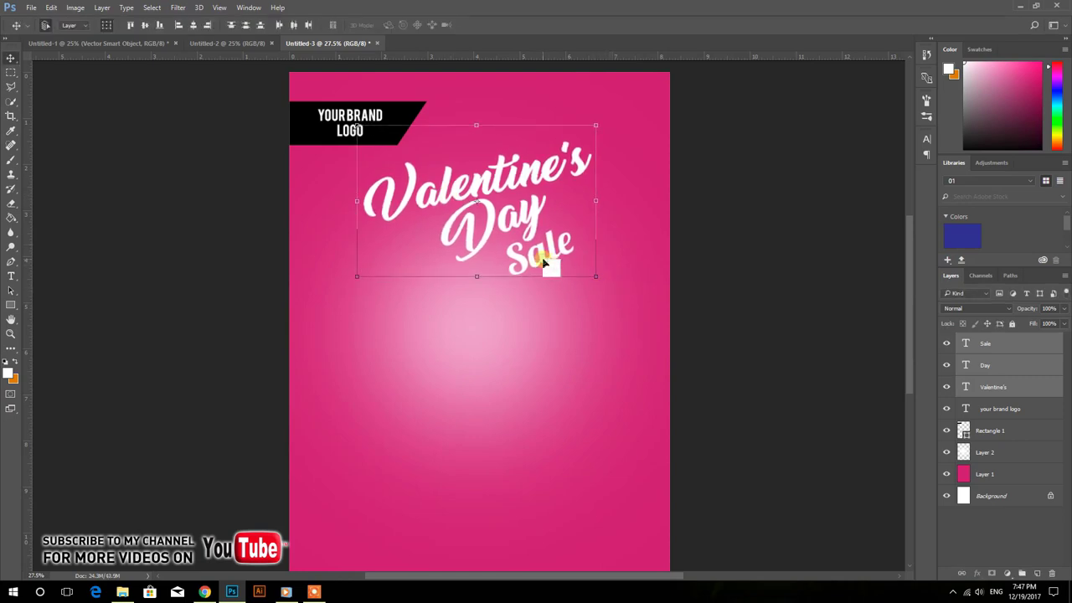
Step: Select the 'Sale' layer and highlight its word for editing
{"action": "left_click", "coordinate": [634, 316]}
{"action": "left_click", "coordinate": [543, 263]}
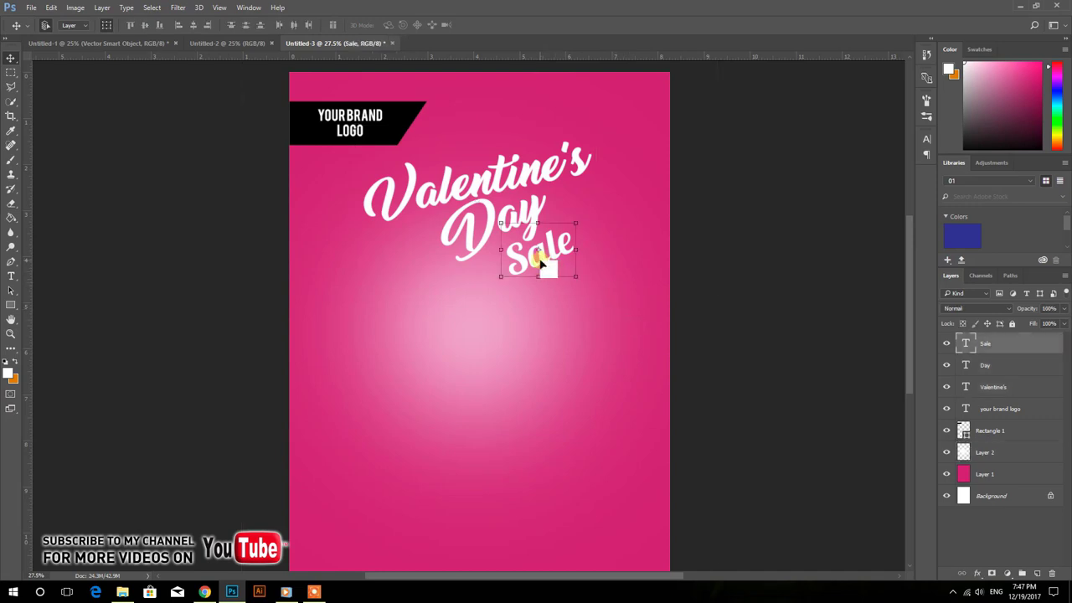
{"action": "double_click", "coordinate": [543, 263]}
{"action": "double_click", "coordinate": [528, 253]}
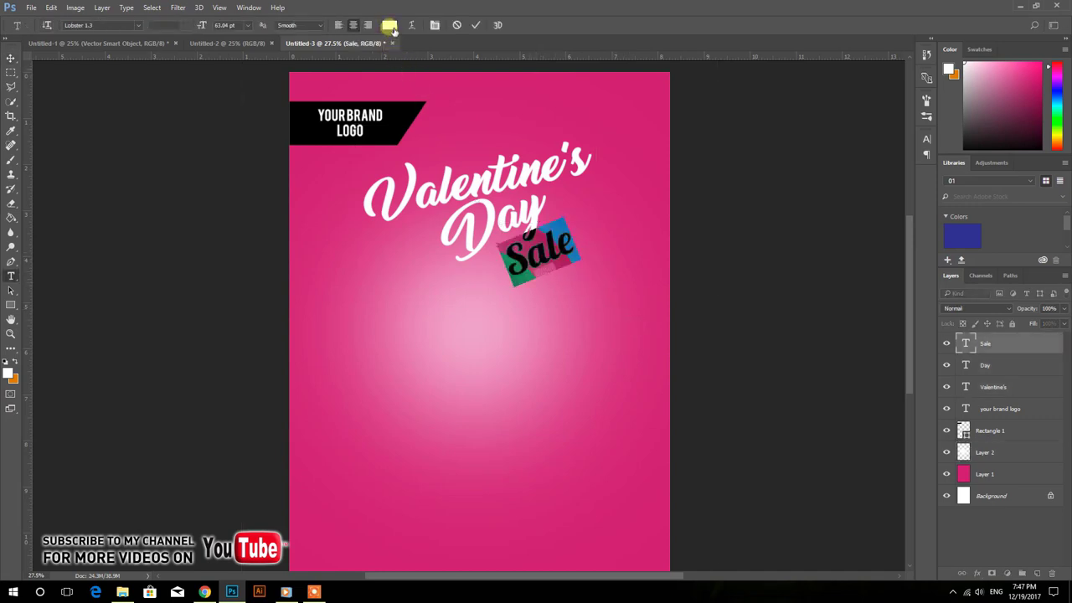
Step: Recolour 'Sale' from white to red-orange #ff4302 and commit the edit
{"action": "left_click", "coordinate": [390, 26]}
{"action": "left_click_drag", "start_coordinate": [699, 261], "coordinate": [691, 241]}
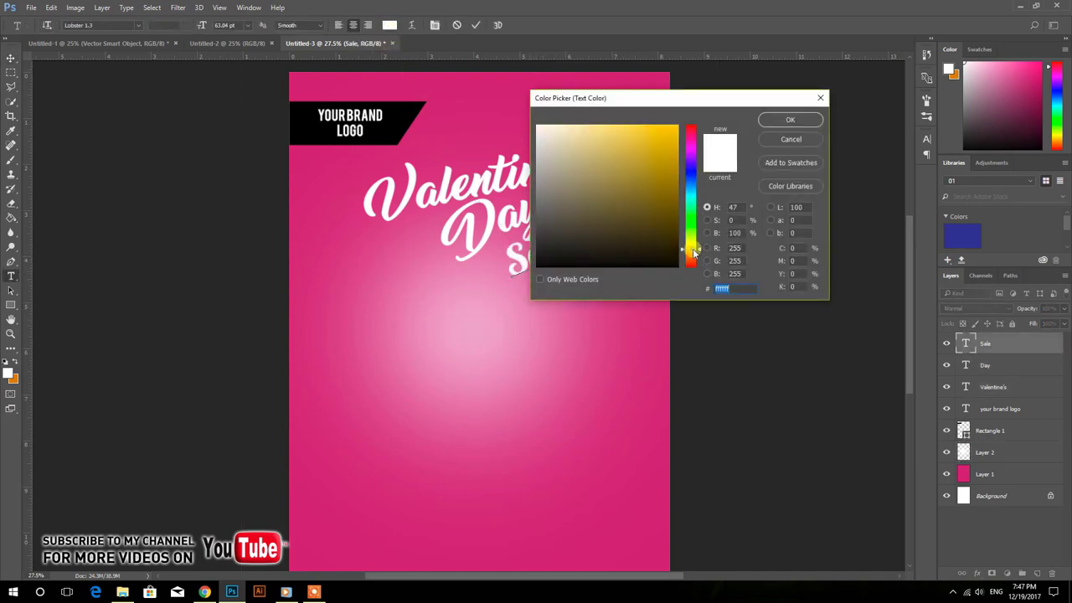
{"action": "left_click_drag", "start_coordinate": [670, 205], "coordinate": [673, 174]}
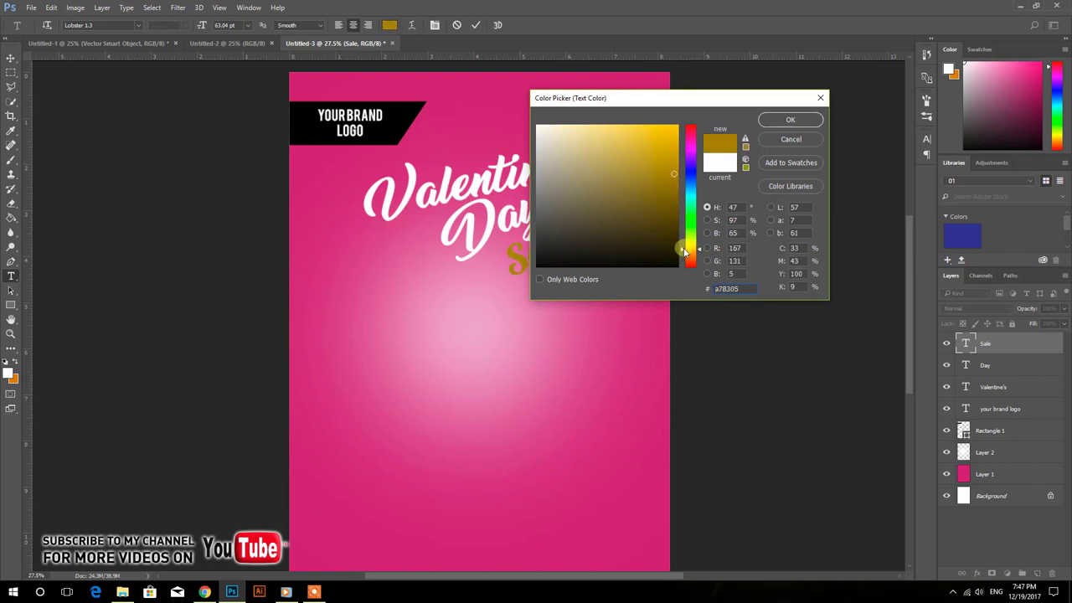
{"action": "left_click_drag", "start_coordinate": [684, 251], "coordinate": [682, 257]}
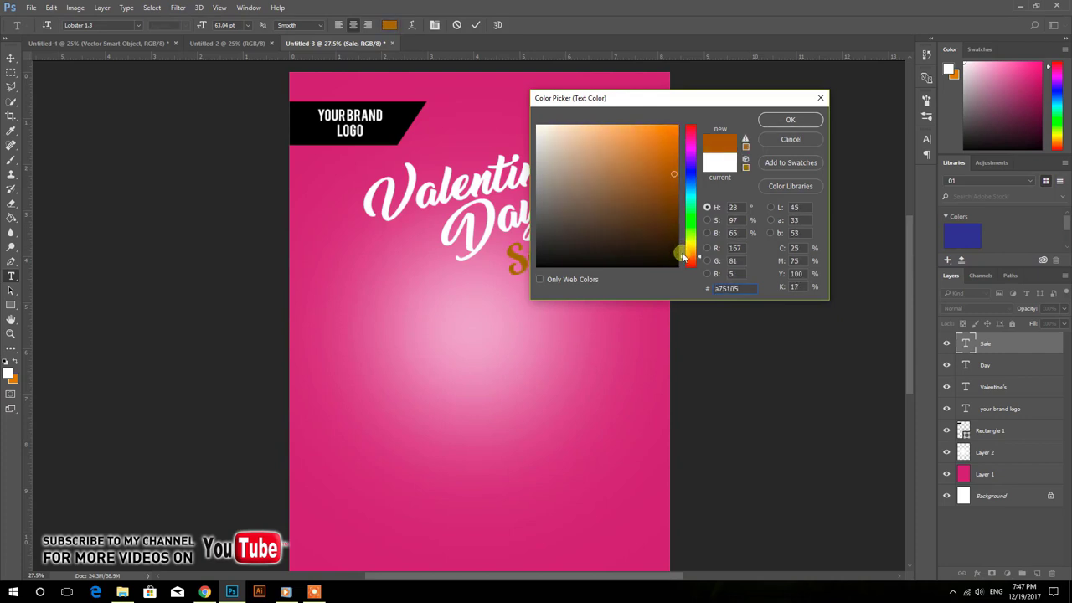
{"action": "left_click_drag", "start_coordinate": [677, 177], "coordinate": [677, 127]}
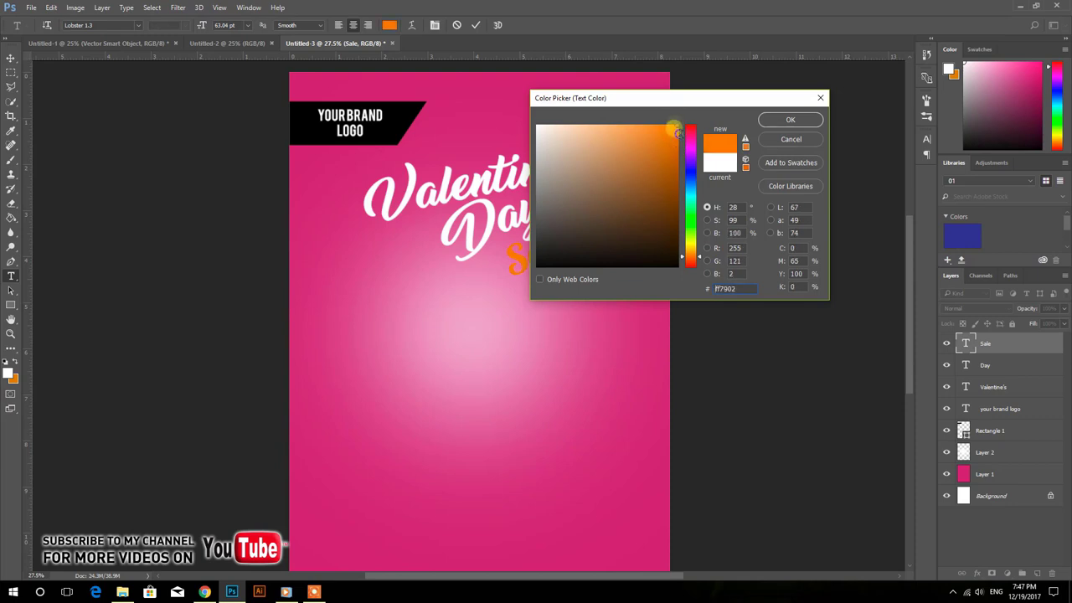
{"action": "left_click_drag", "start_coordinate": [683, 258], "coordinate": [685, 265]}
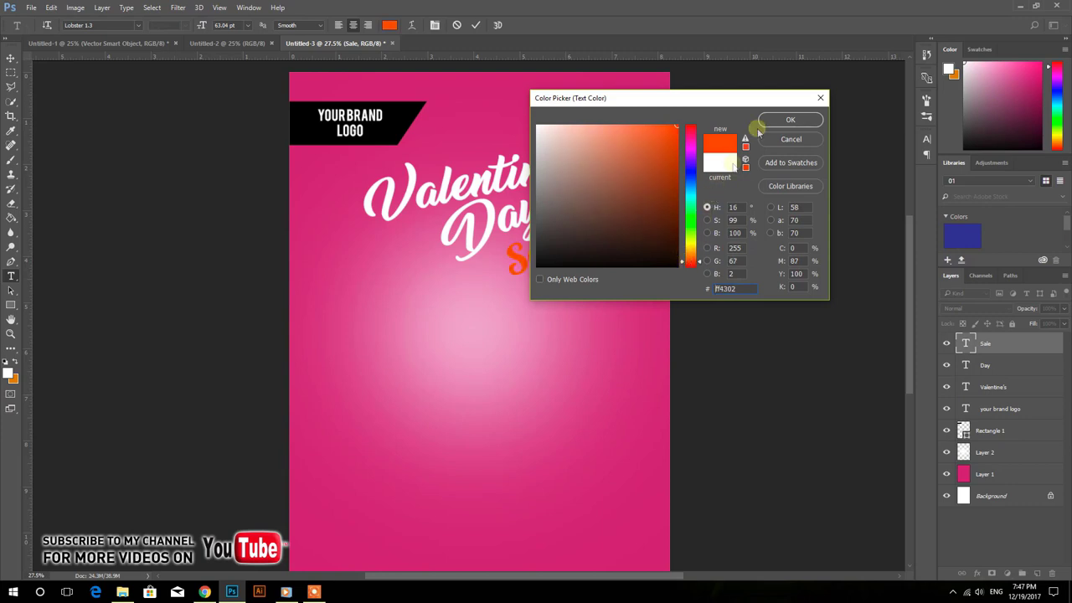
{"action": "left_click", "coordinate": [783, 120]}
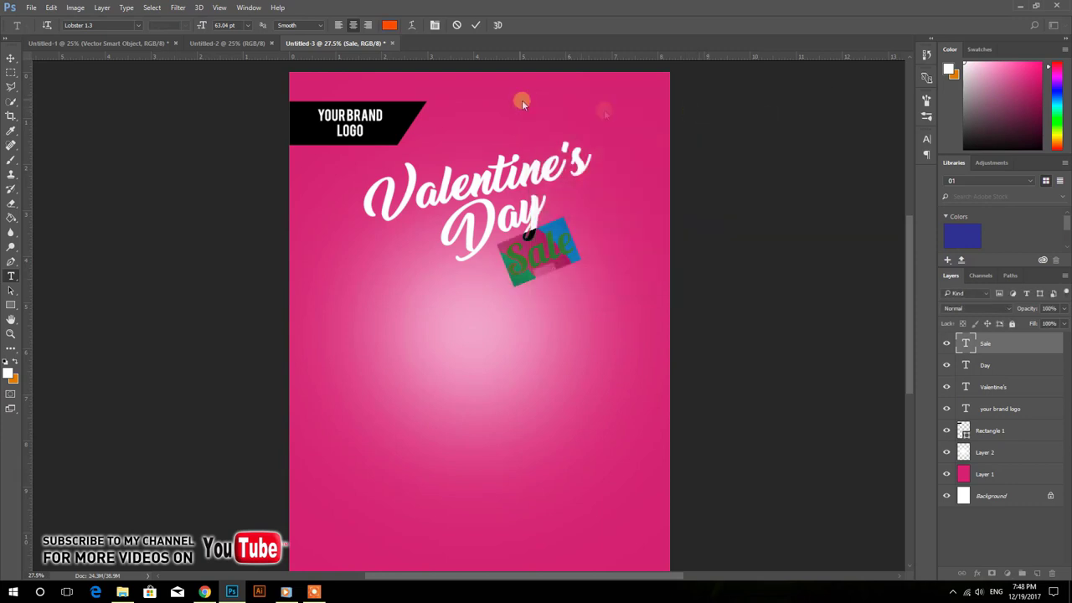
{"action": "left_click", "coordinate": [474, 24]}
{"action": "left_click", "coordinate": [12, 62]}
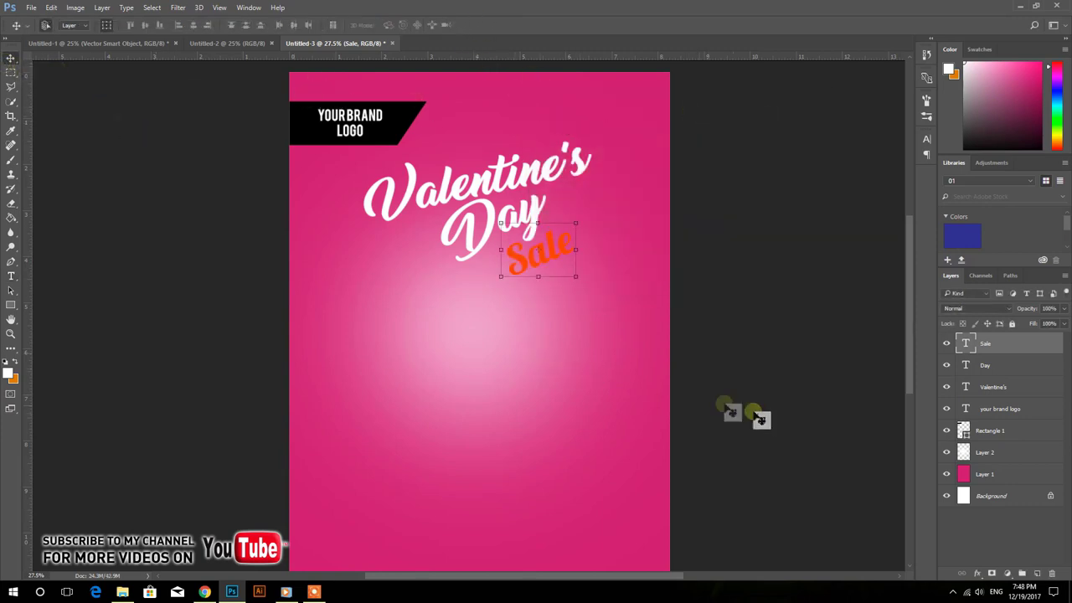
Step: Give Sale a drop shadow and a thick white Outside stroke
{"action": "left_click", "coordinate": [978, 574]}
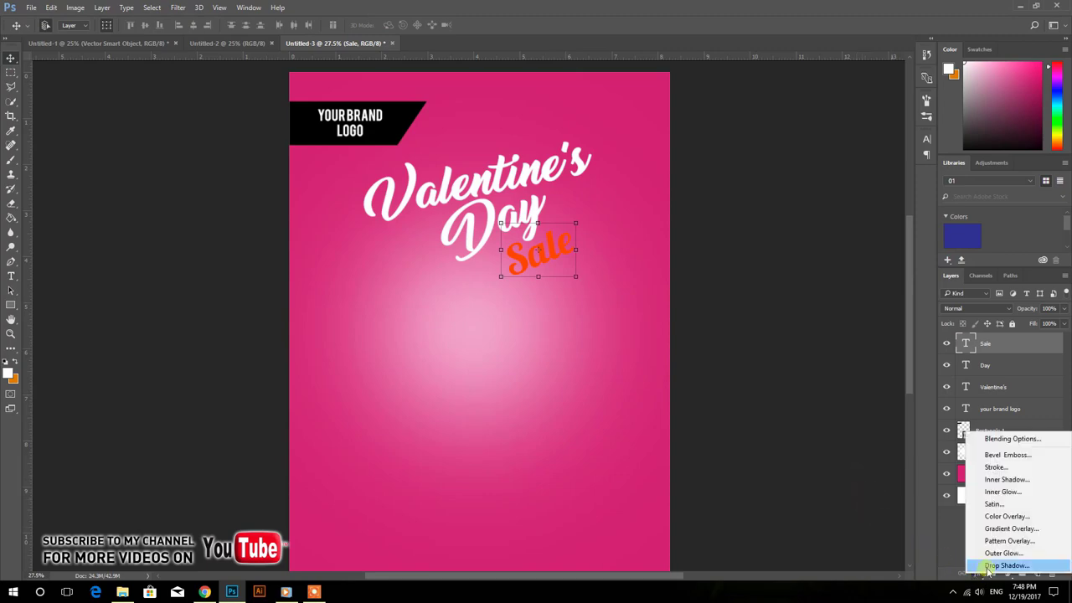
{"action": "left_click", "coordinate": [988, 566]}
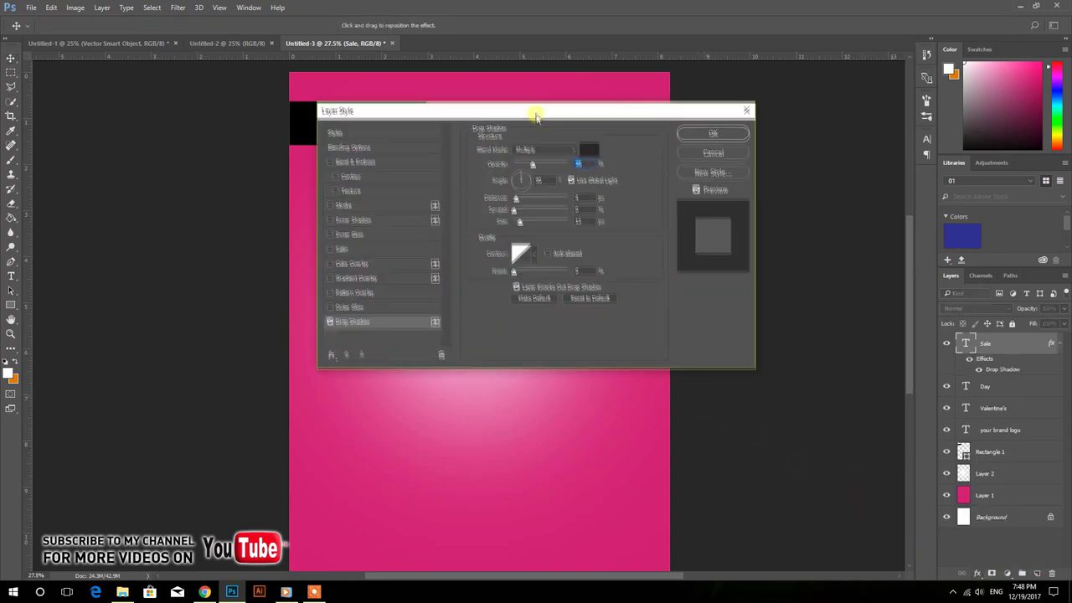
{"action": "left_click_drag", "start_coordinate": [536, 110], "coordinate": [515, 300]}
{"action": "left_click", "coordinate": [498, 411]}
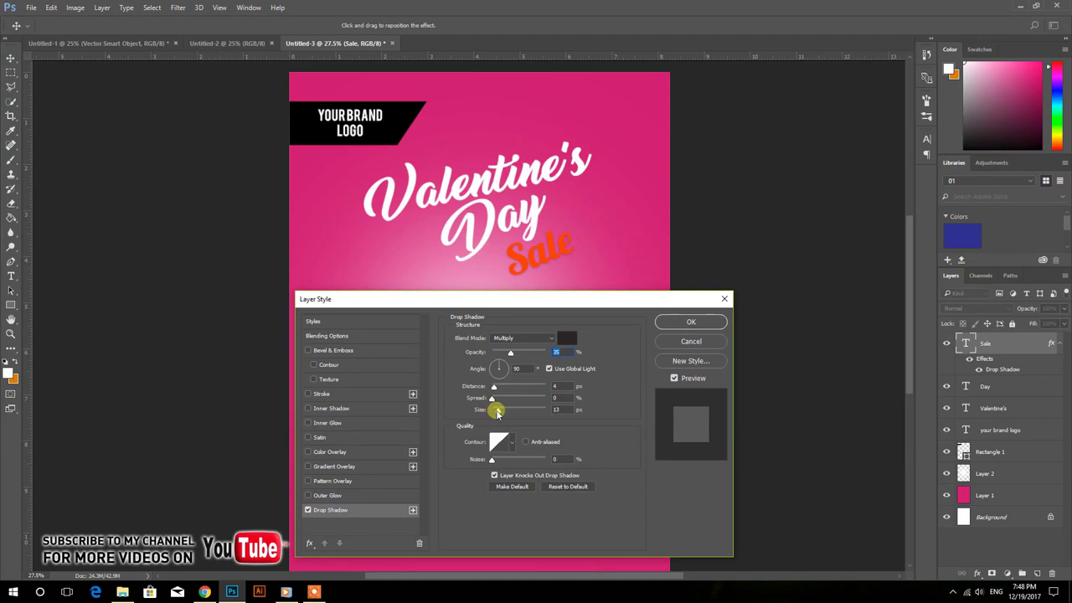
{"action": "left_click", "coordinate": [322, 394]}
{"action": "left_click", "coordinate": [478, 418]}
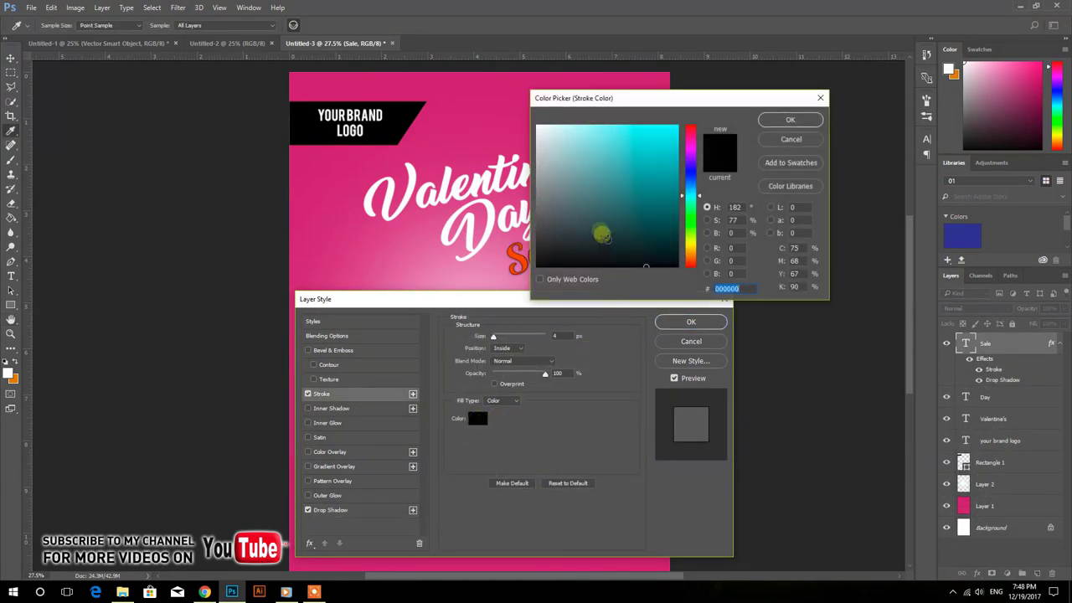
{"action": "left_click", "coordinate": [790, 119]}
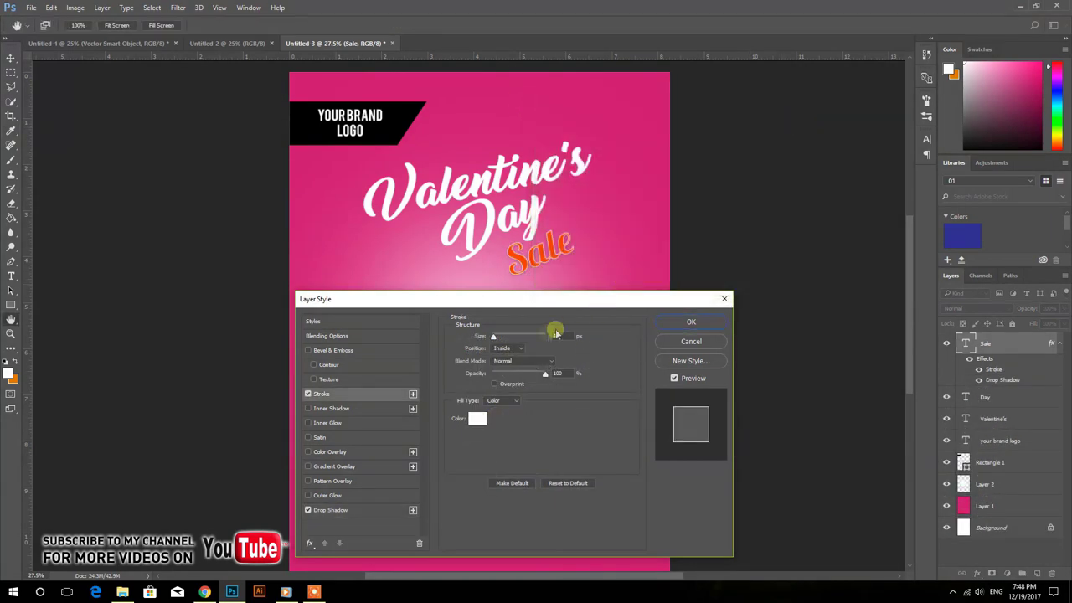
{"action": "left_click", "coordinate": [523, 351]}
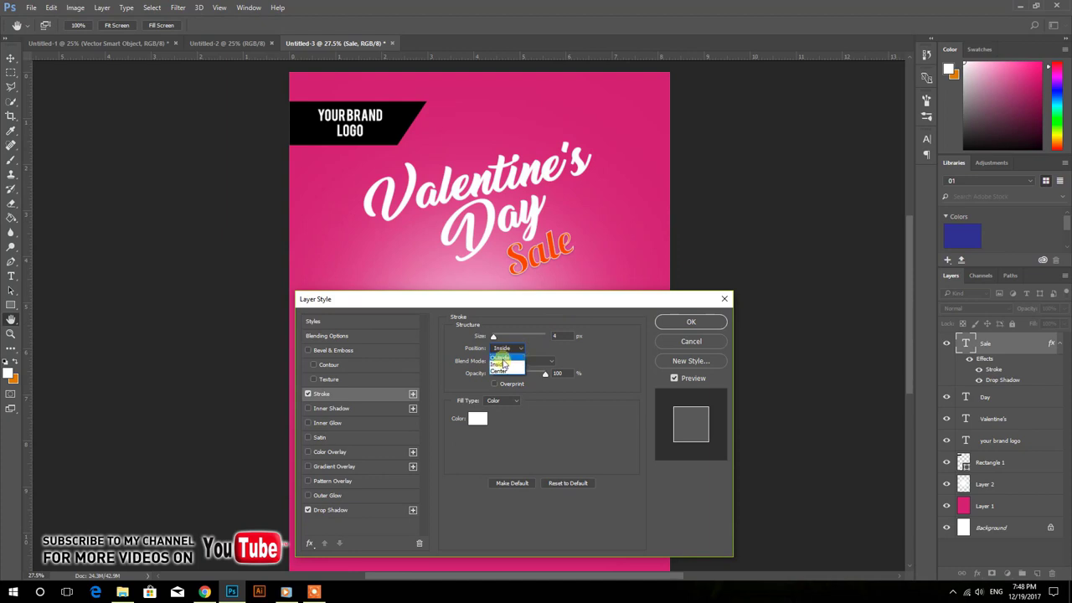
{"action": "left_click", "coordinate": [501, 357]}
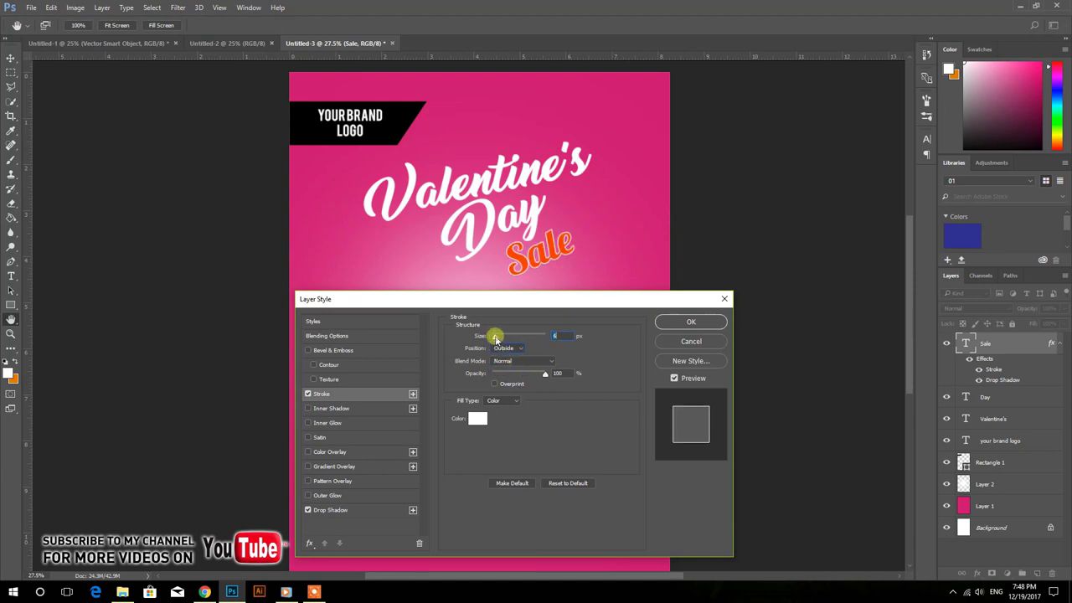
{"action": "key", "text": "Up"}
{"action": "key", "text": "Up"}
{"action": "left_click", "coordinate": [680, 323]}
Step: Nudge Sale tucked under Day and tilt Valentine's slightly
{"action": "key", "text": "v"}
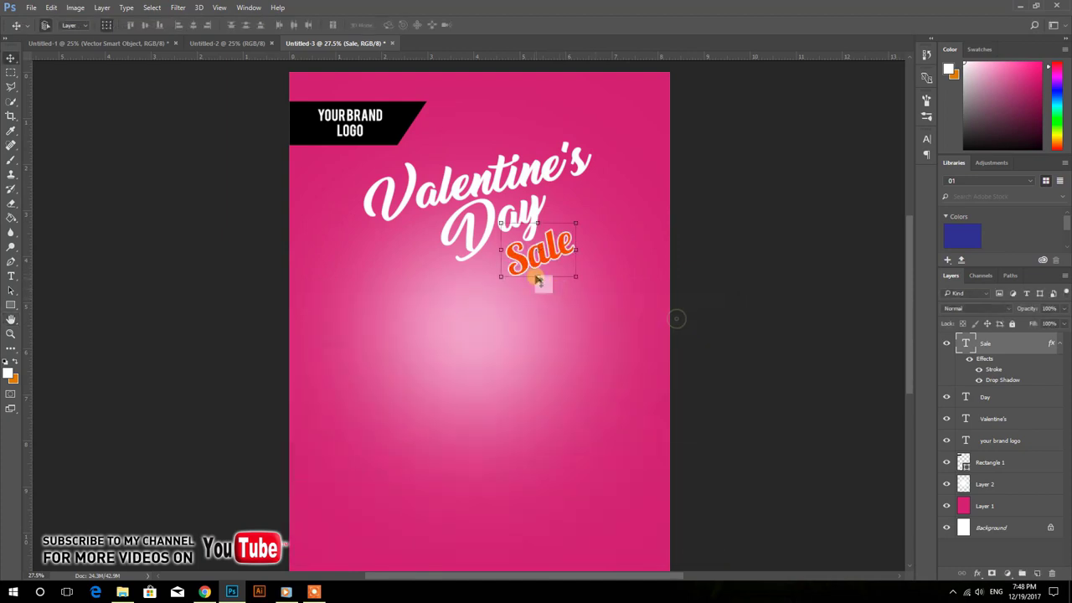
{"action": "left_click_drag", "start_coordinate": [542, 282], "coordinate": [526, 261]}
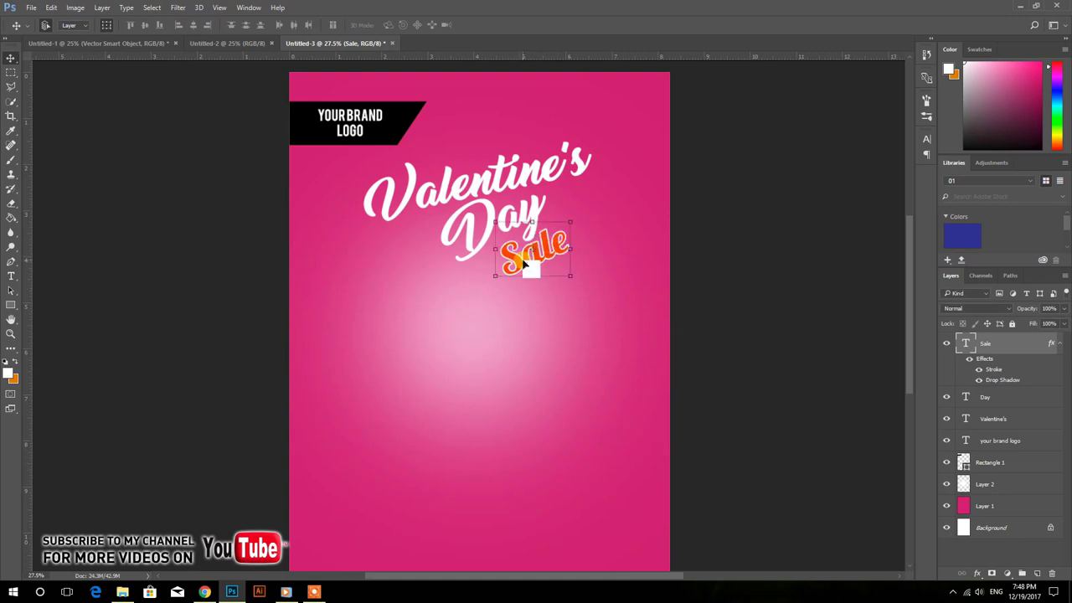
{"action": "left_click", "coordinate": [552, 178]}
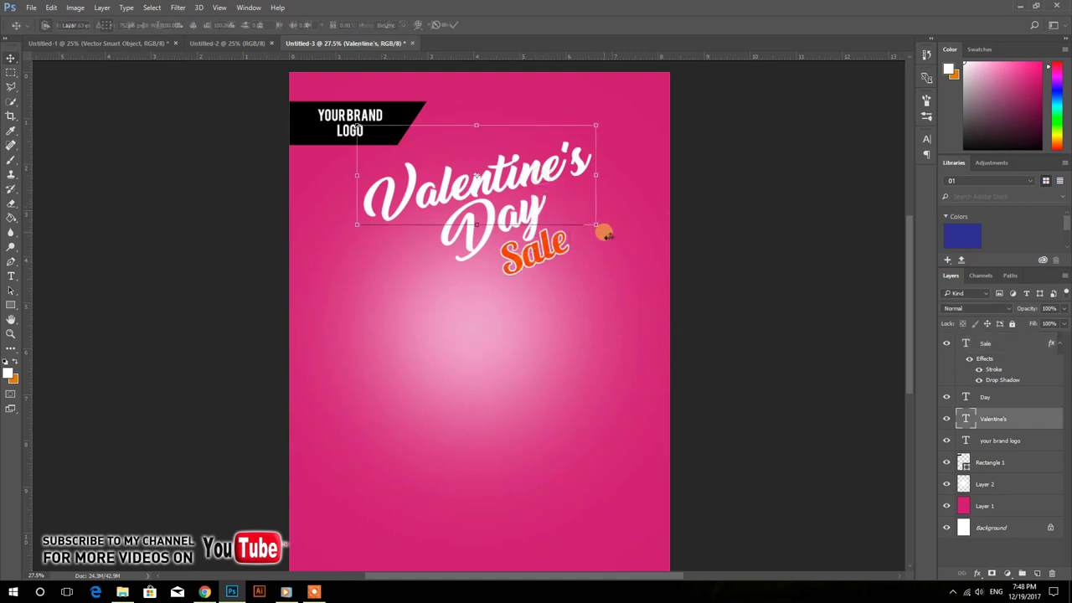
{"action": "left_click_drag", "start_coordinate": [601, 230], "coordinate": [614, 254]}
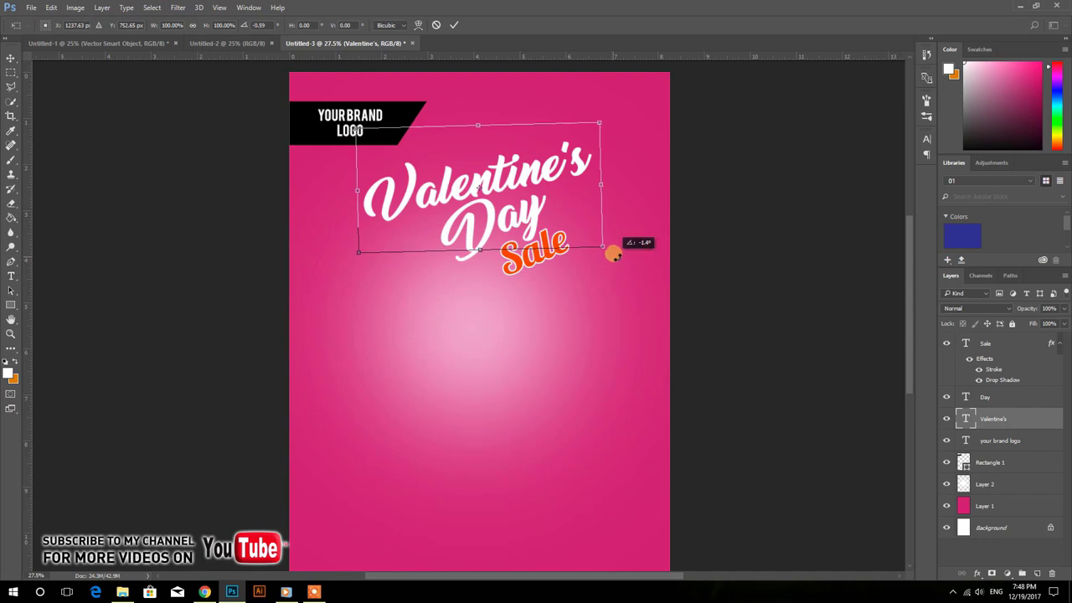
{"action": "key", "text": "Return"}
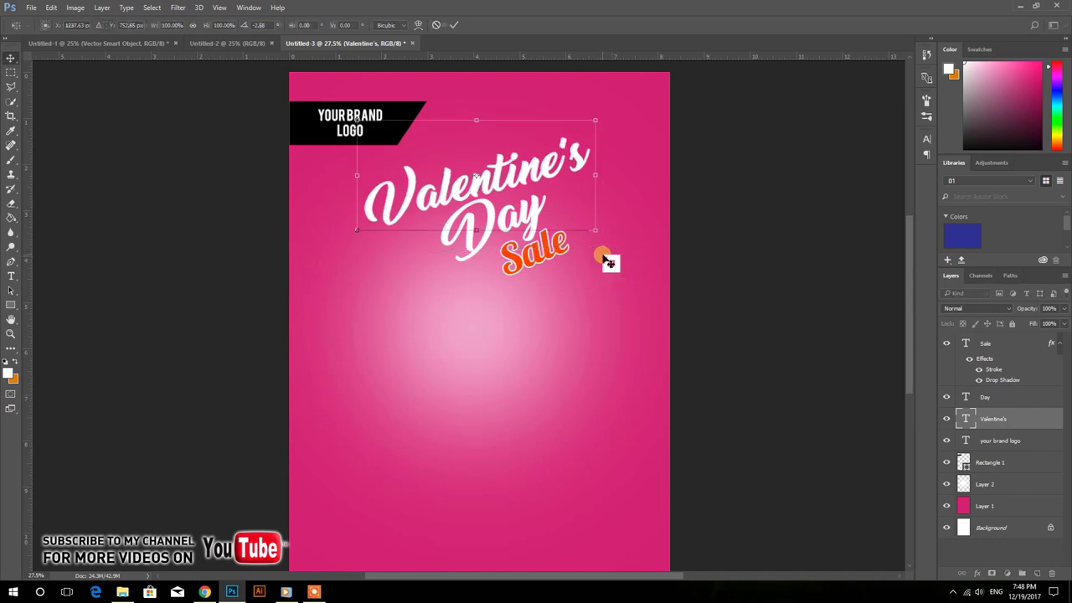
{"action": "left_click", "coordinate": [266, 199]}
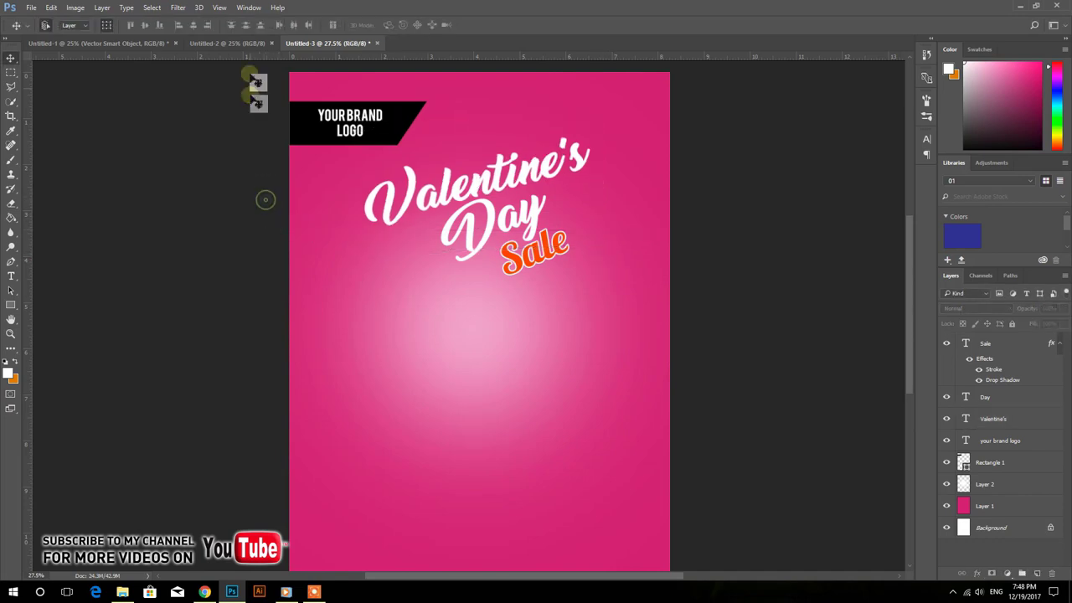
{"action": "left_click", "coordinate": [137, 43]}
Step: Drag the QR code from the photo flyer into the pink flyer's top-right corner
{"action": "mouse_move", "coordinate": [450, 274]}
{"action": "left_mouse_down"}
{"action": "mouse_move", "coordinate": [332, 31]}
{"action": "mouse_move", "coordinate": [596, 191]}
{"action": "mouse_move", "coordinate": [628, 224]}
{"action": "mouse_move", "coordinate": [629, 124]}
{"action": "left_mouse_up"}
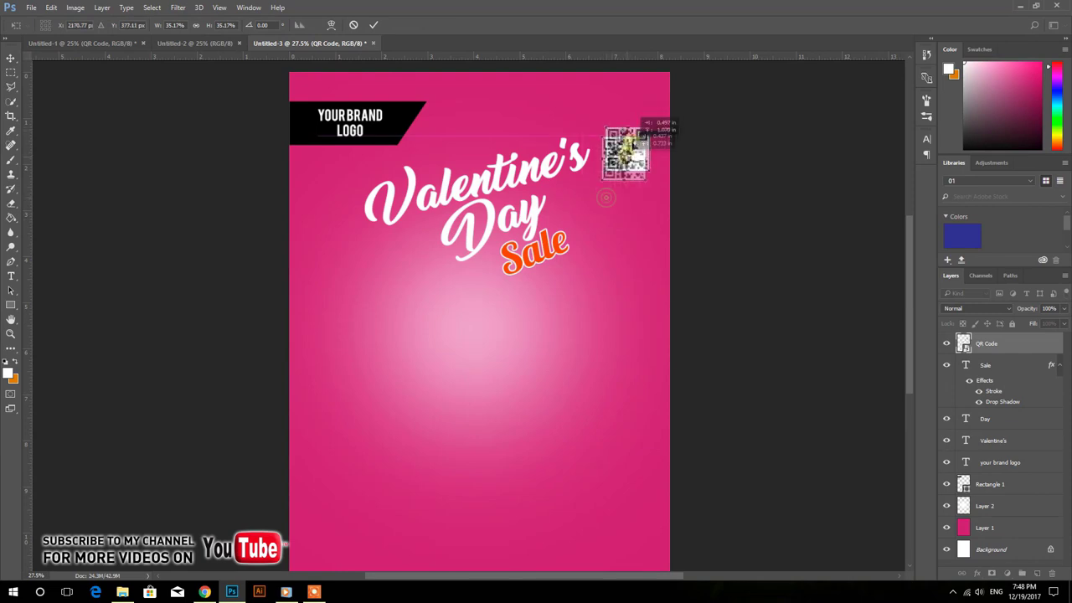
{"action": "left_click", "coordinate": [373, 24]}
{"action": "left_click", "coordinate": [235, 85]}
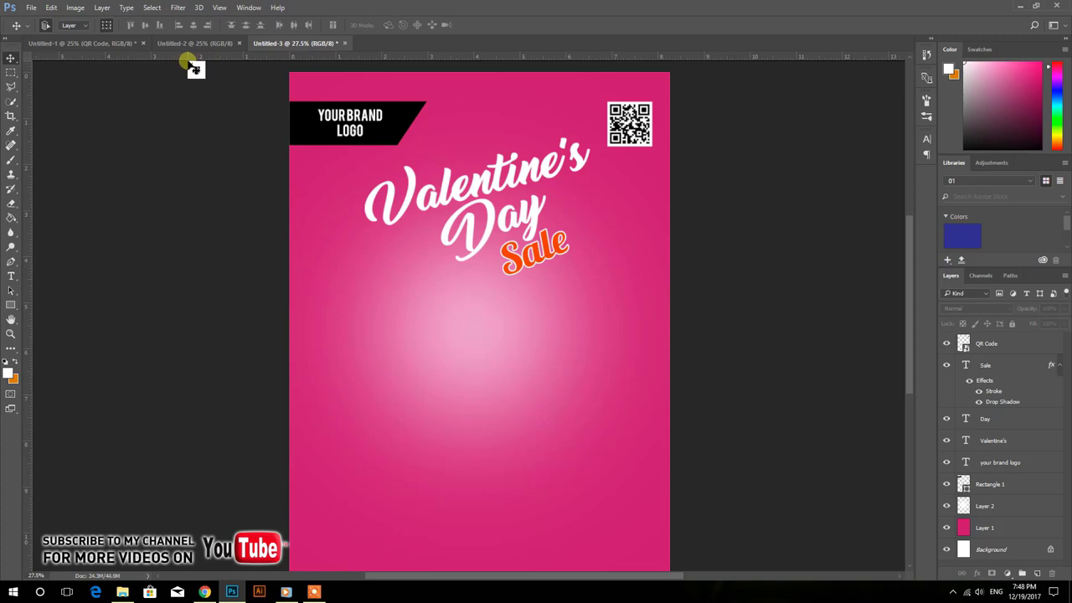
Step: Copy the white heart onto the pink flyer and draw a red circle beside it
{"action": "left_click", "coordinate": [83, 43]}
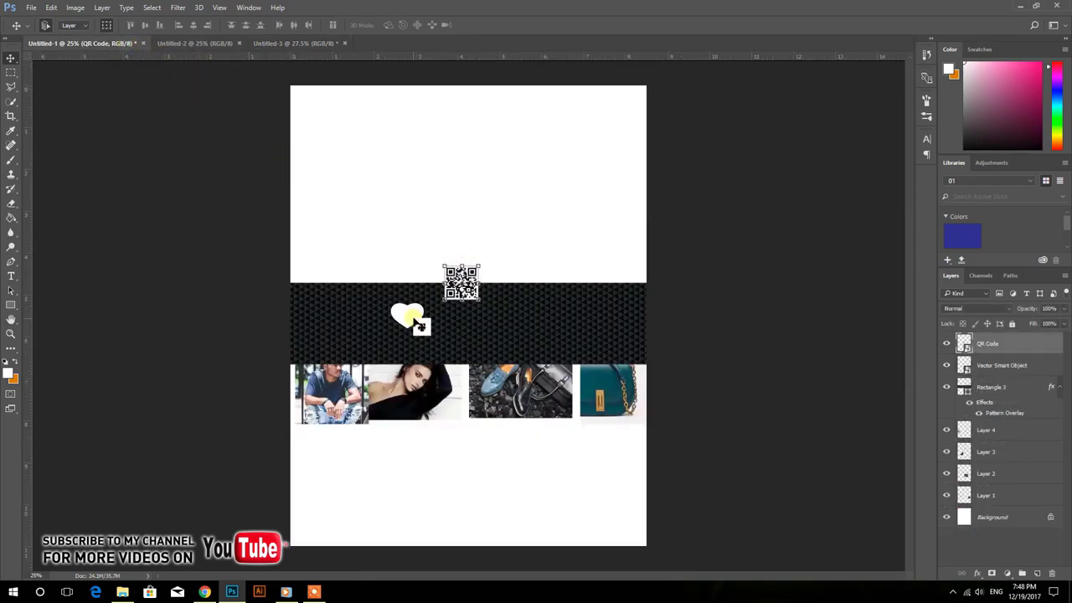
{"action": "mouse_move", "coordinate": [410, 314]}
{"action": "left_mouse_down"}
{"action": "mouse_move", "coordinate": [392, 287]}
{"action": "mouse_move", "coordinate": [429, 274]}
{"action": "mouse_move", "coordinate": [424, 249]}
{"action": "left_mouse_up"}
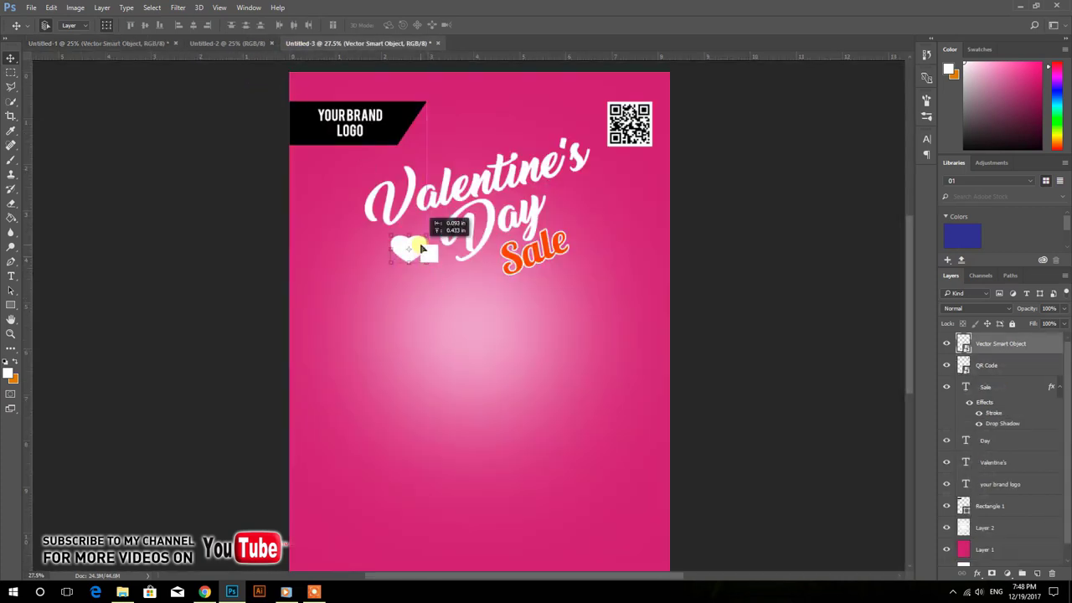
{"action": "right_click", "coordinate": [11, 306]}
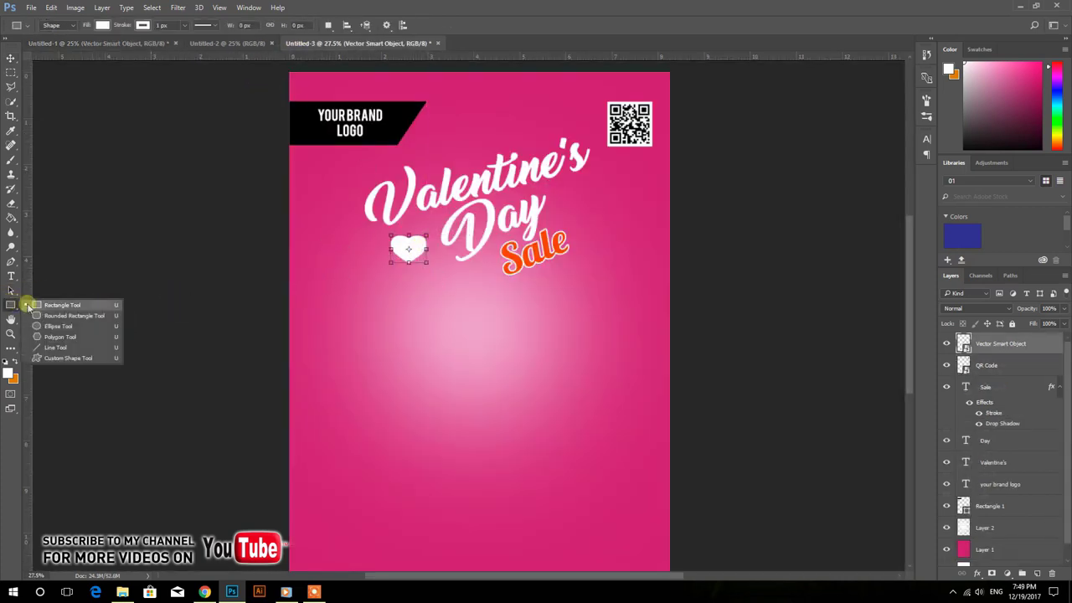
{"action": "left_click", "coordinate": [50, 327]}
{"action": "left_click", "coordinate": [102, 25]}
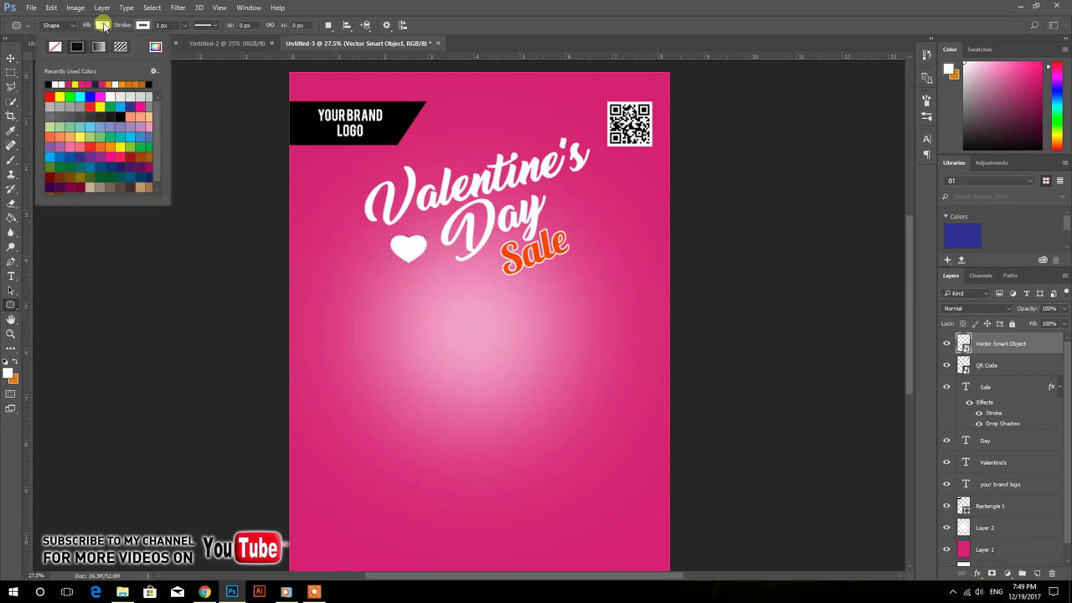
{"action": "left_click", "coordinate": [50, 97]}
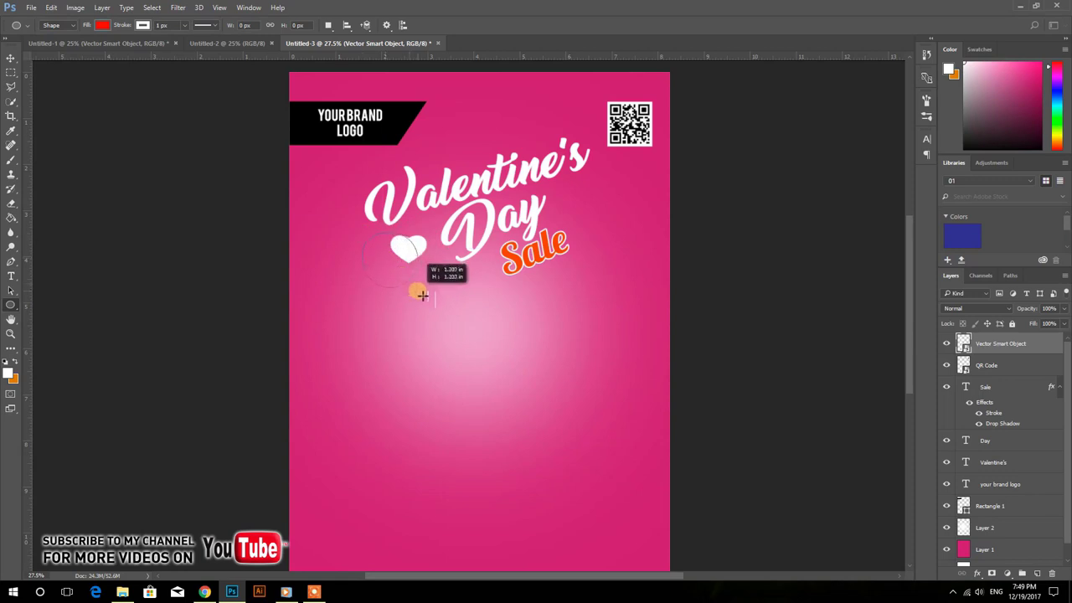
{"action": "left_click_drag", "start_coordinate": [362, 233], "coordinate": [416, 287]}
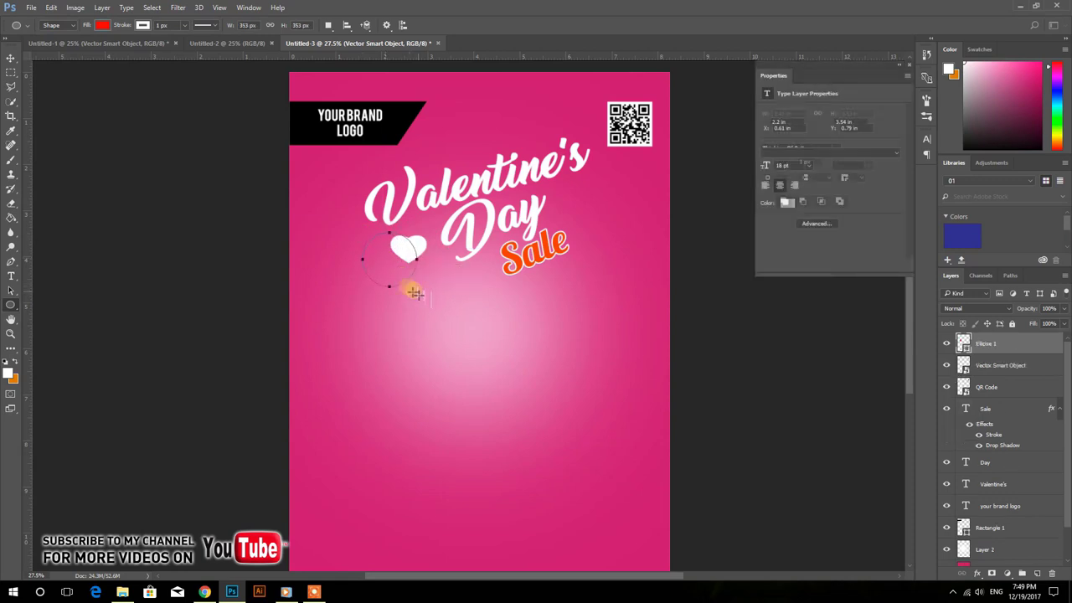
{"action": "left_click", "coordinate": [103, 25]}
Step: Stack the heart above the red circle, centre them together, and move them beside the title
{"action": "left_click", "coordinate": [10, 58]}
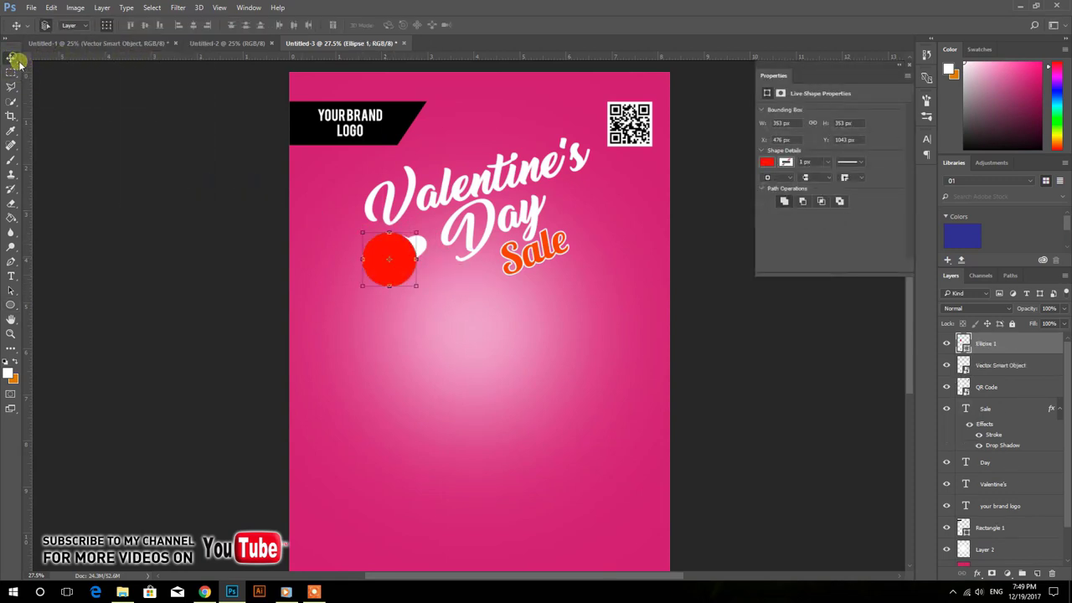
{"action": "left_click", "coordinate": [172, 167]}
{"action": "left_click", "coordinate": [420, 248]}
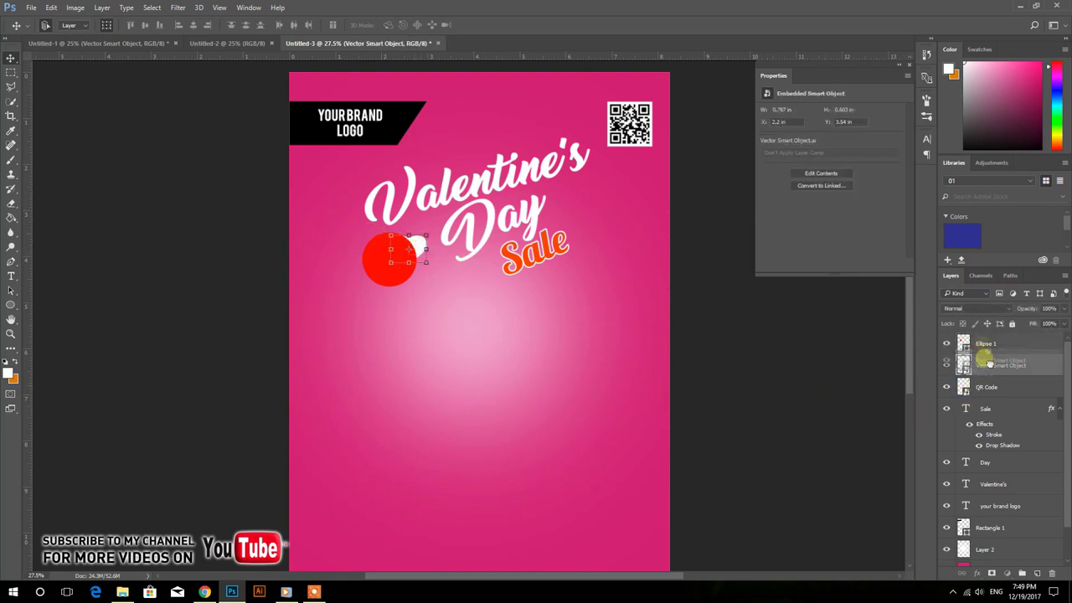
{"action": "mouse_move", "coordinate": [991, 375]}
{"action": "left_mouse_down"}
{"action": "mouse_move", "coordinate": [985, 343]}
{"action": "mouse_move", "coordinate": [991, 355]}
{"action": "left_mouse_up"}
{"action": "left_click", "coordinate": [987, 366], "text": "shift"}
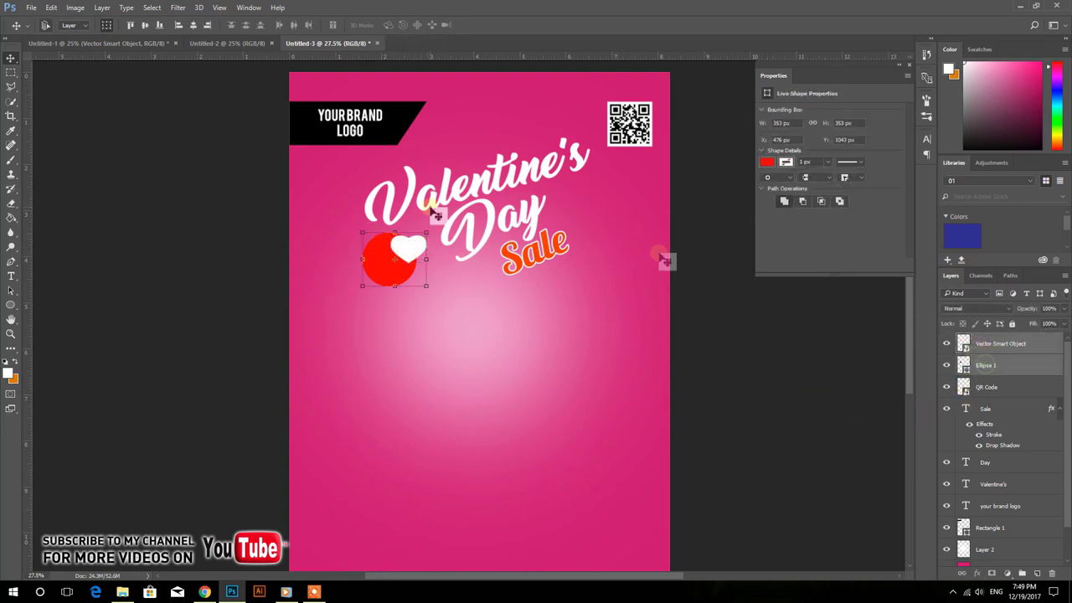
{"action": "left_click", "coordinate": [191, 26]}
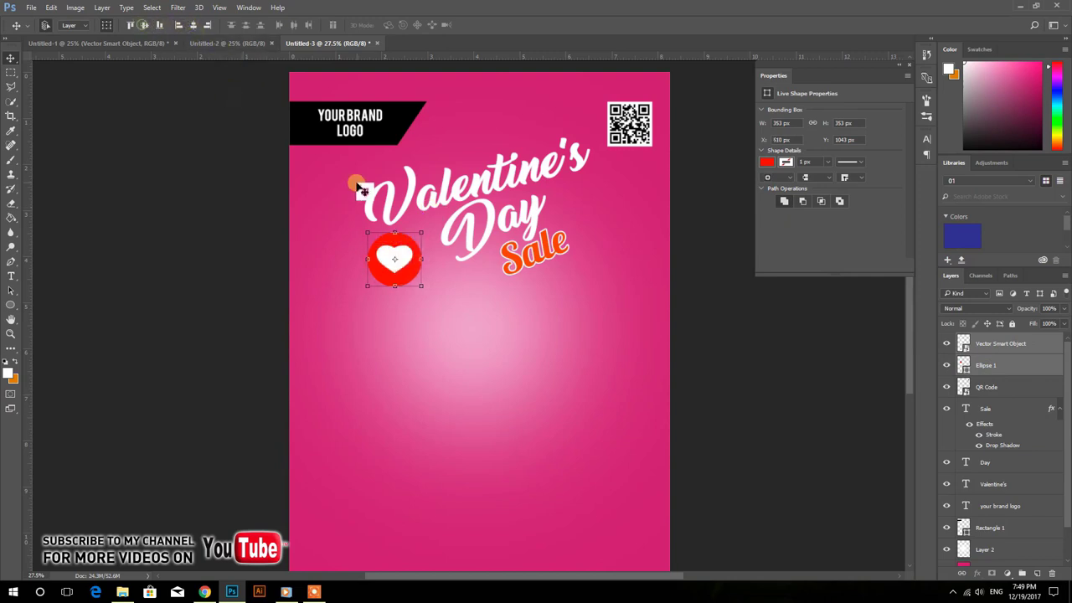
{"action": "left_click_drag", "start_coordinate": [400, 255], "coordinate": [418, 247]}
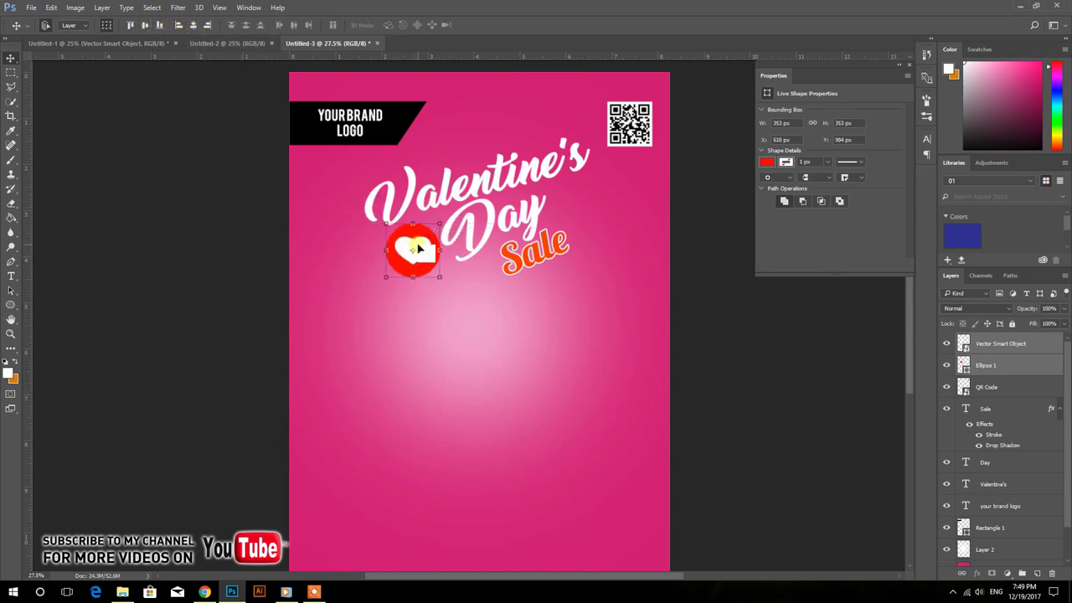
{"action": "left_click", "coordinate": [268, 236]}
Step: Give the red circle a white outline stroke
{"action": "left_click", "coordinate": [412, 270]}
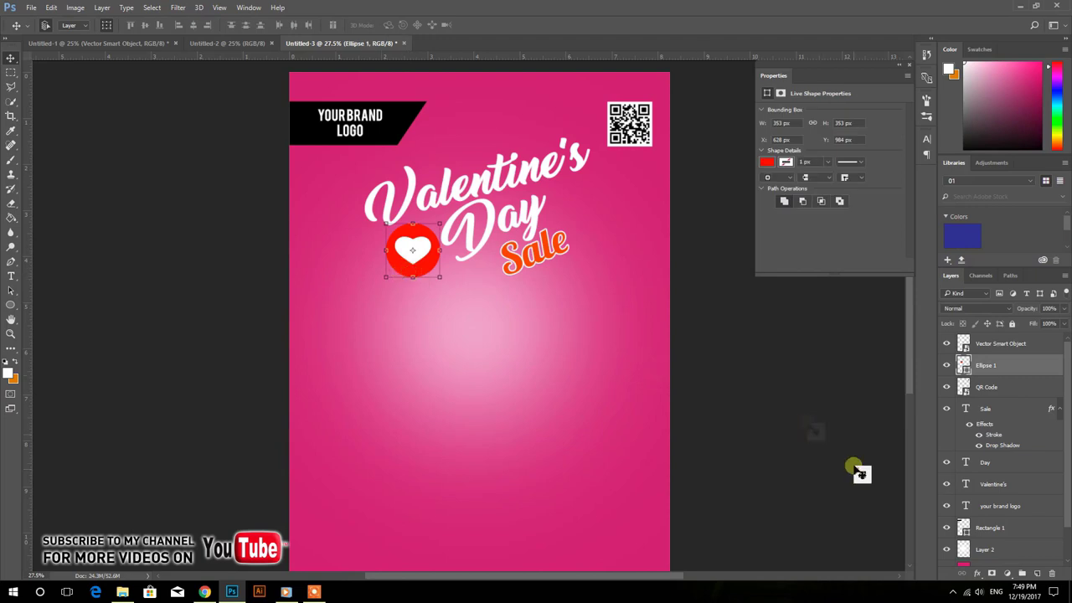
{"action": "left_click", "coordinate": [977, 574]}
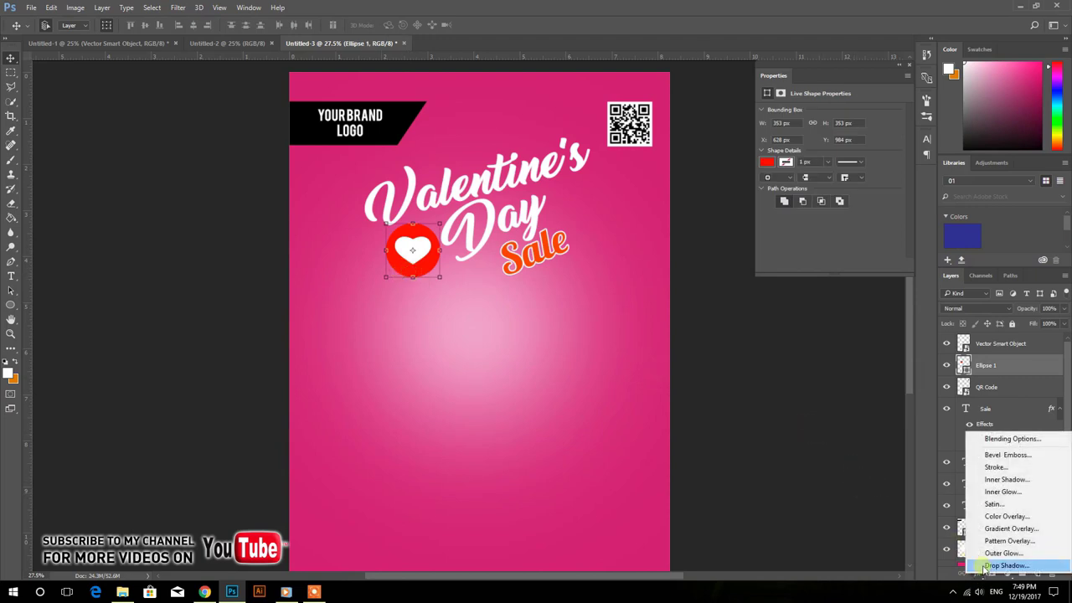
{"action": "left_click", "coordinate": [993, 468]}
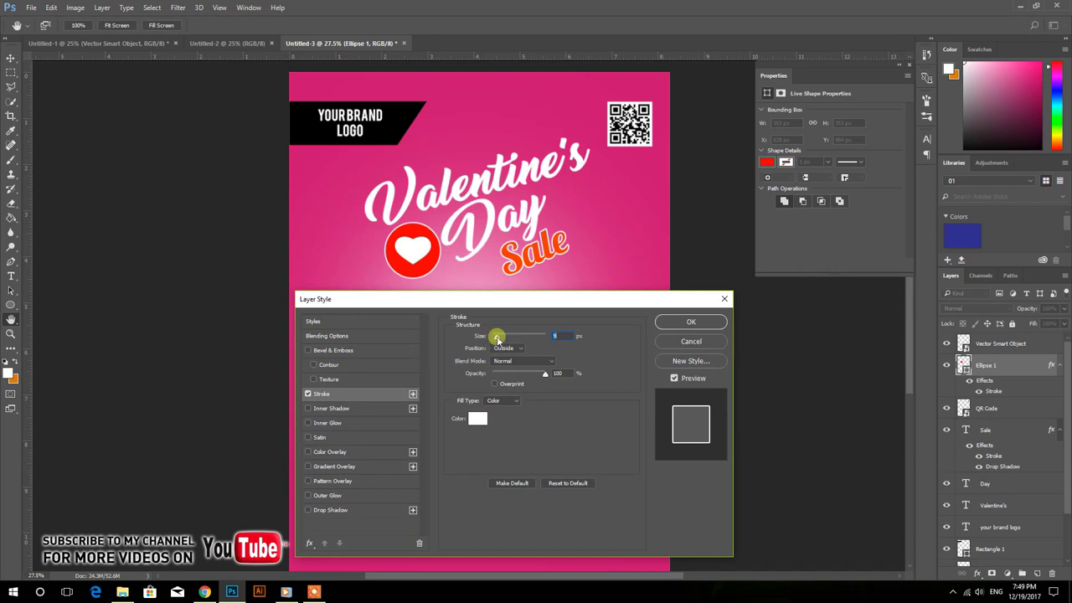
{"action": "left_click", "coordinate": [691, 322]}
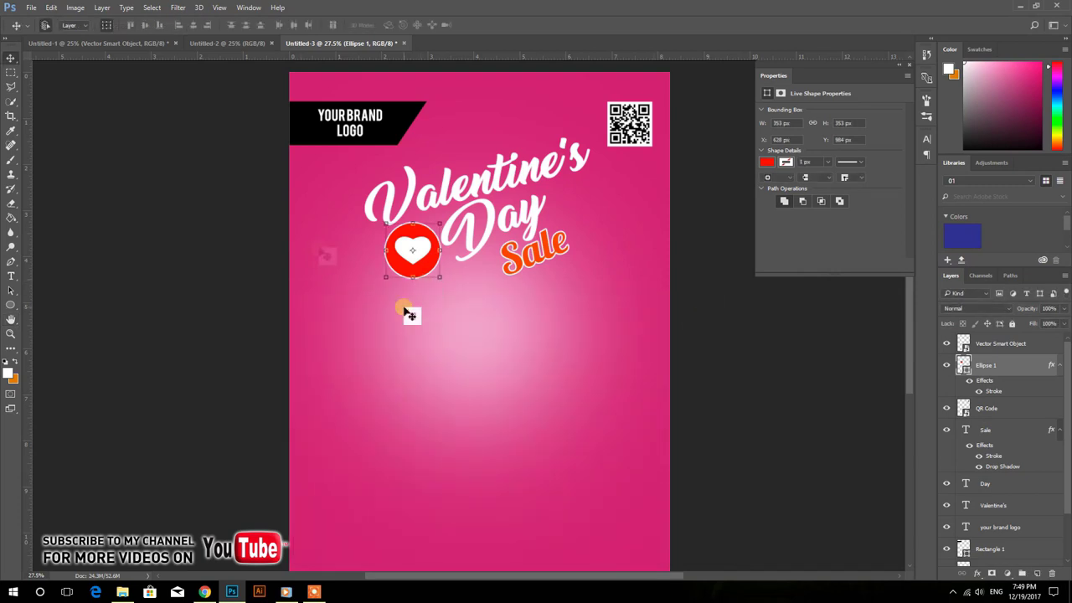
{"action": "left_click", "coordinate": [237, 207]}
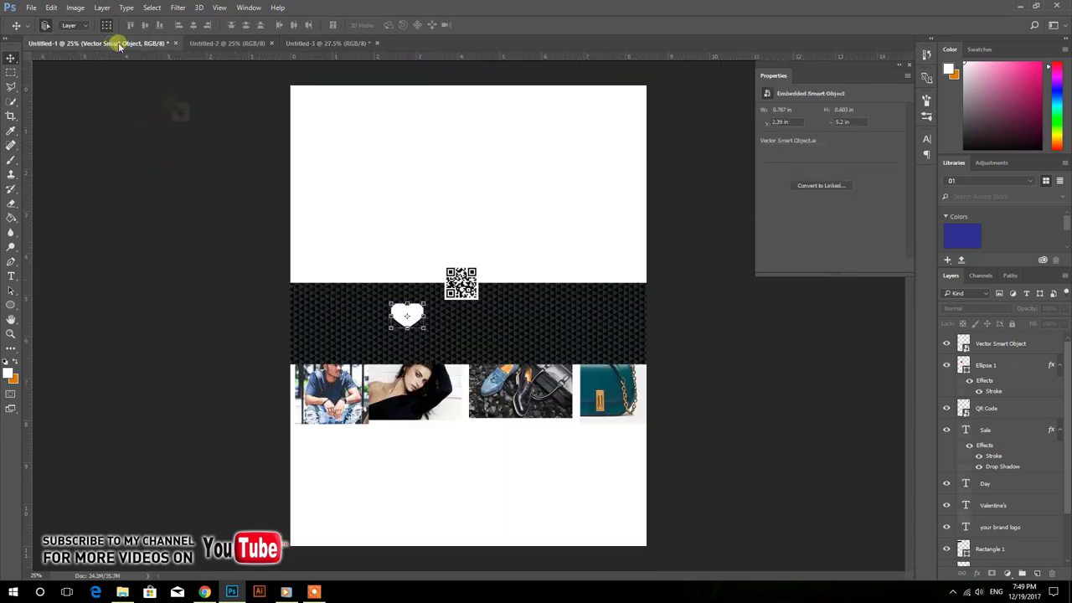
Step: Copy the triangle-patterned Rectangle 3 onto the flyer and narrow it to fit
{"action": "mouse_move", "coordinate": [147, 186]}
{"action": "left_mouse_down"}
{"action": "mouse_move", "coordinate": [327, 277]}
{"action": "mouse_move", "coordinate": [311, 47]}
{"action": "left_mouse_up"}
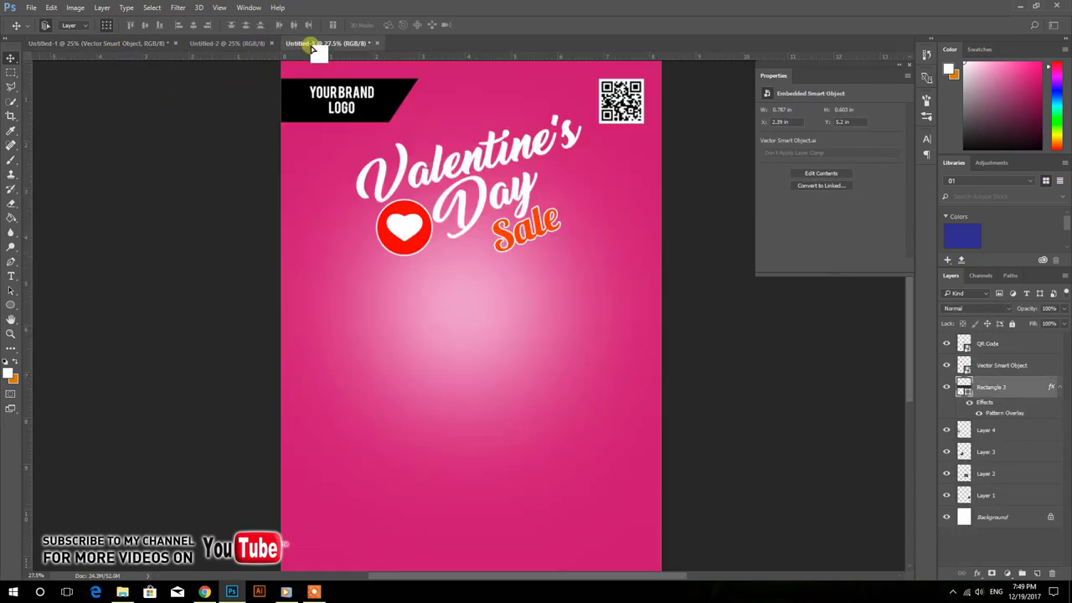
{"action": "left_click_drag", "start_coordinate": [312, 48], "coordinate": [426, 314]}
{"action": "key", "text": "ctrl+t"}
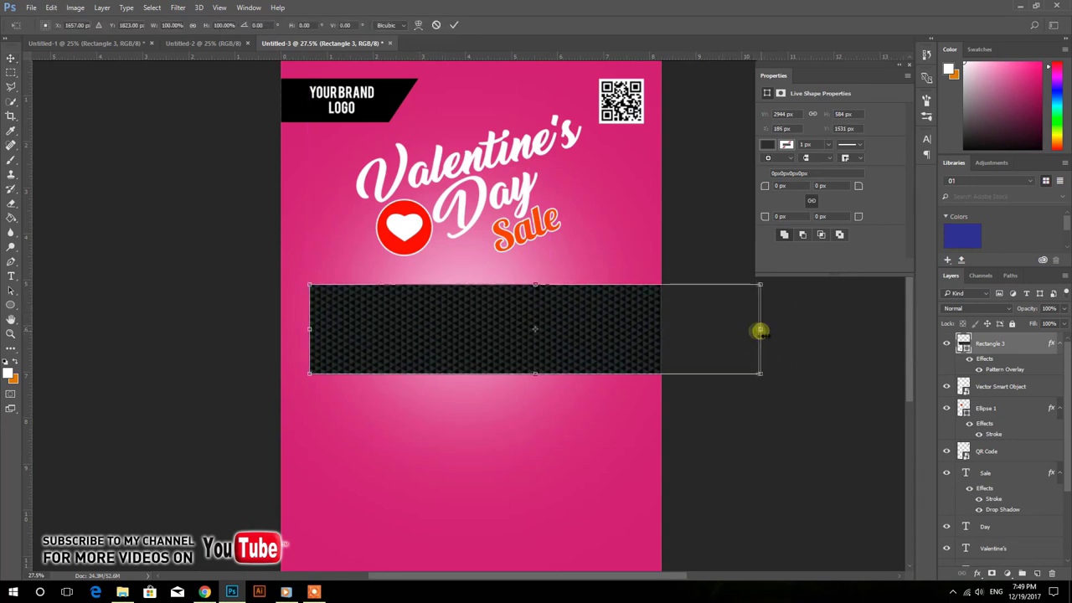
{"action": "mouse_move", "coordinate": [760, 331]}
{"action": "left_mouse_down"}
{"action": "mouse_move", "coordinate": [533, 336]}
{"action": "mouse_move", "coordinate": [539, 328]}
{"action": "left_mouse_up"}
{"action": "key", "text": "Return"}
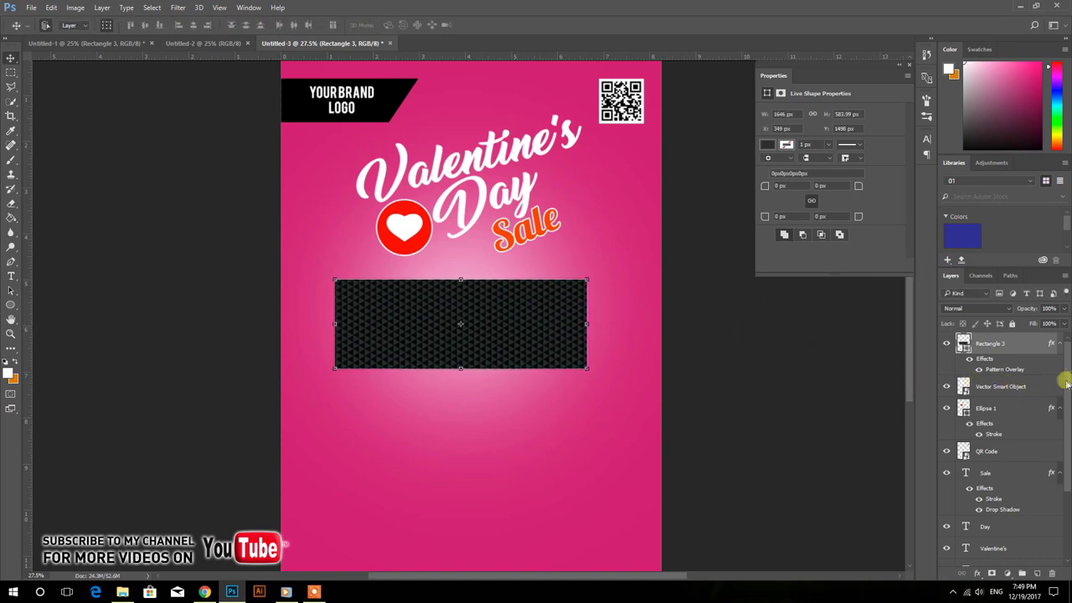
Step: Centre the rectangle horizontally on the Background and move it just below the title
{"action": "left_click_drag", "start_coordinate": [1066, 383], "coordinate": [1067, 473]}
{"action": "left_click", "coordinate": [1014, 554]}
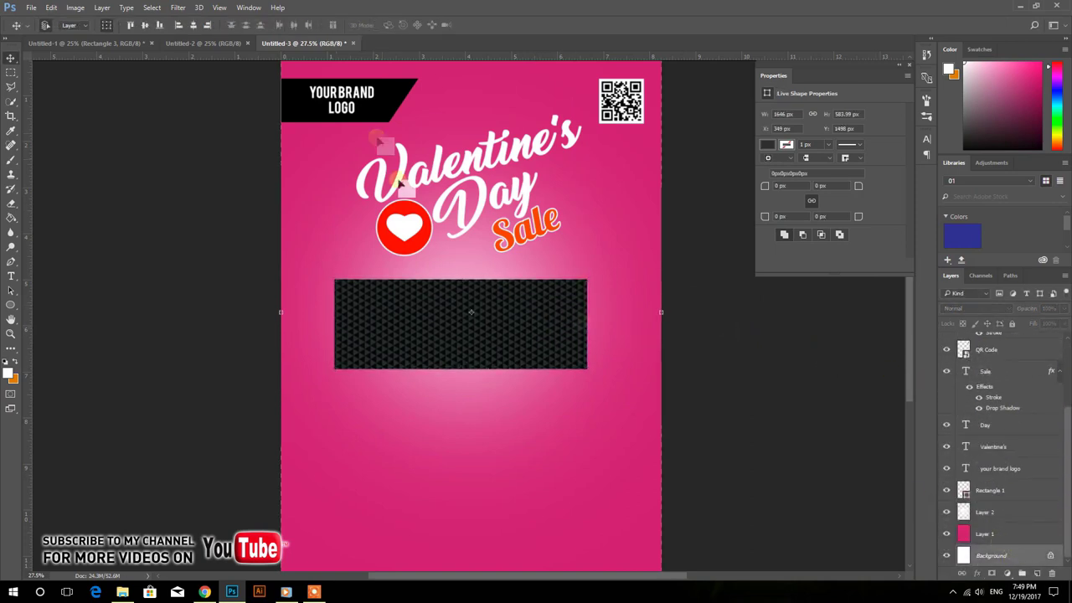
{"action": "left_click", "coordinate": [204, 25]}
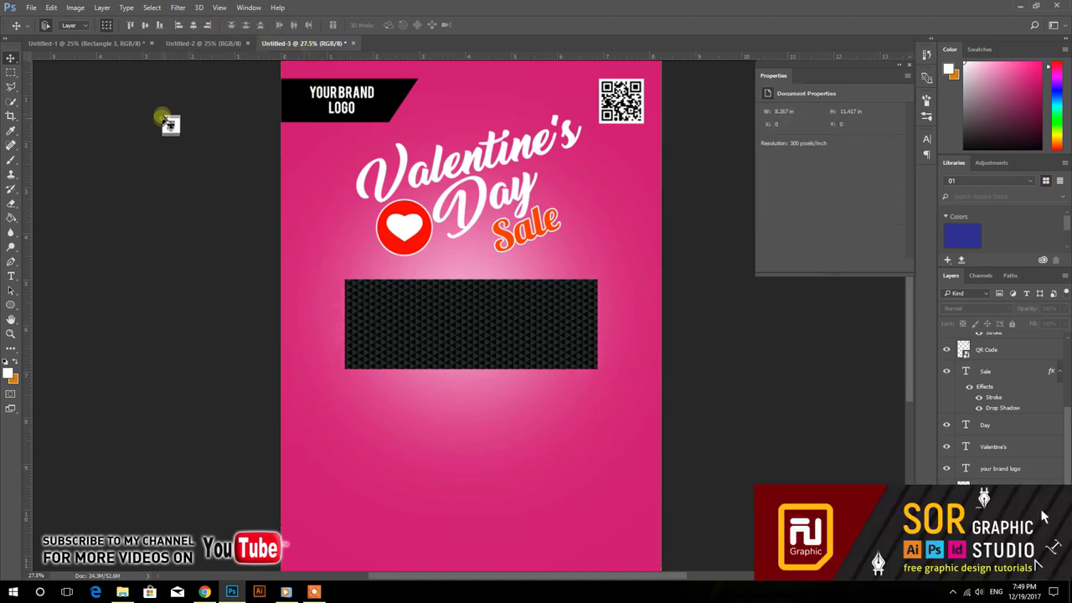
{"action": "left_click_drag", "start_coordinate": [433, 292], "coordinate": [437, 289]}
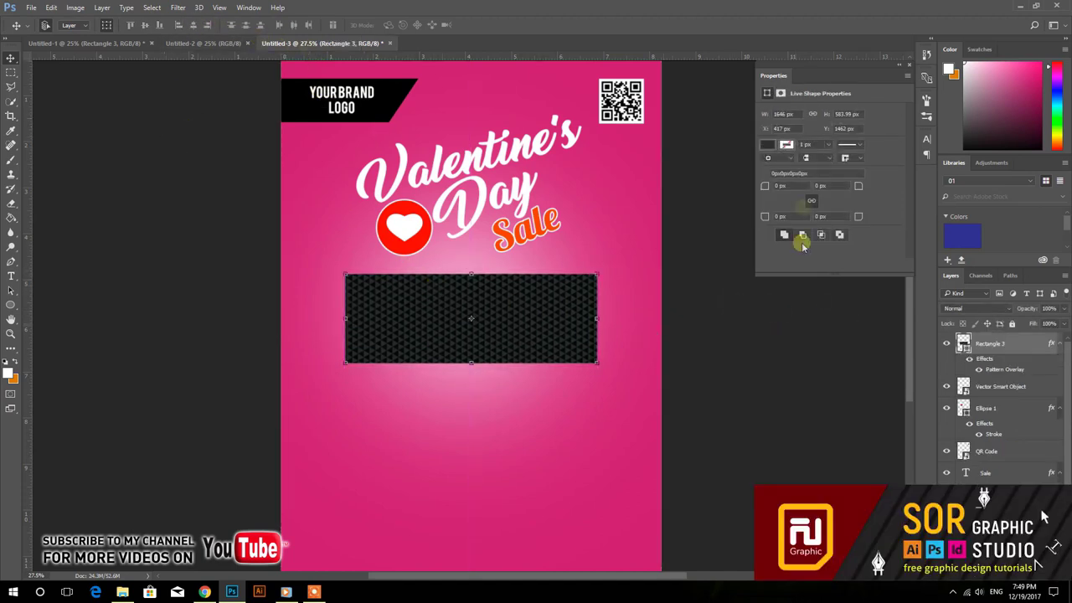
{"action": "left_click", "coordinate": [909, 66]}
{"action": "left_click", "coordinate": [758, 239]}
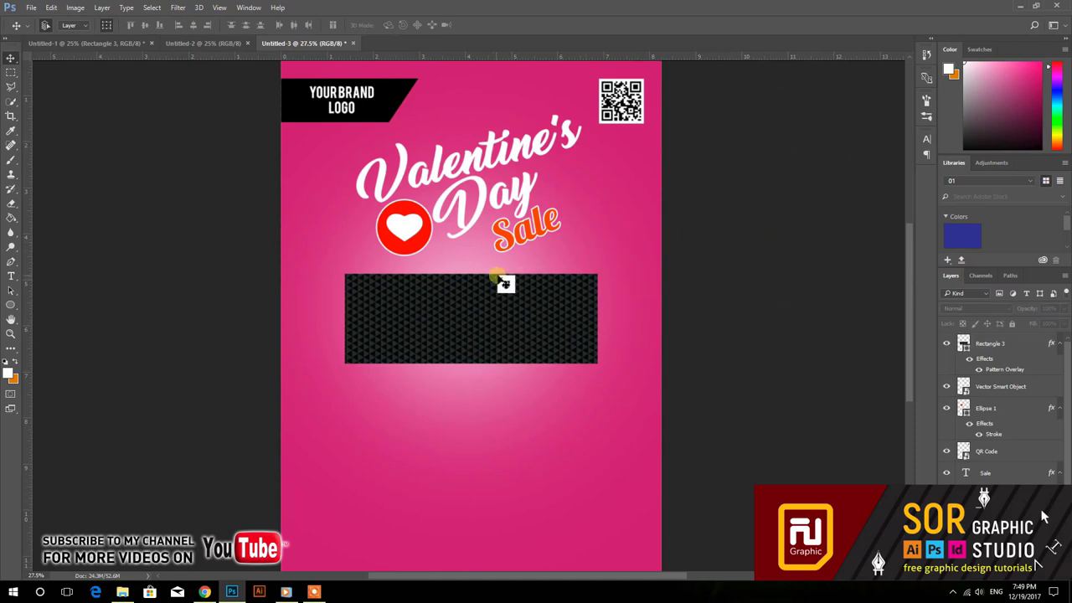
{"action": "key", "text": "t"}
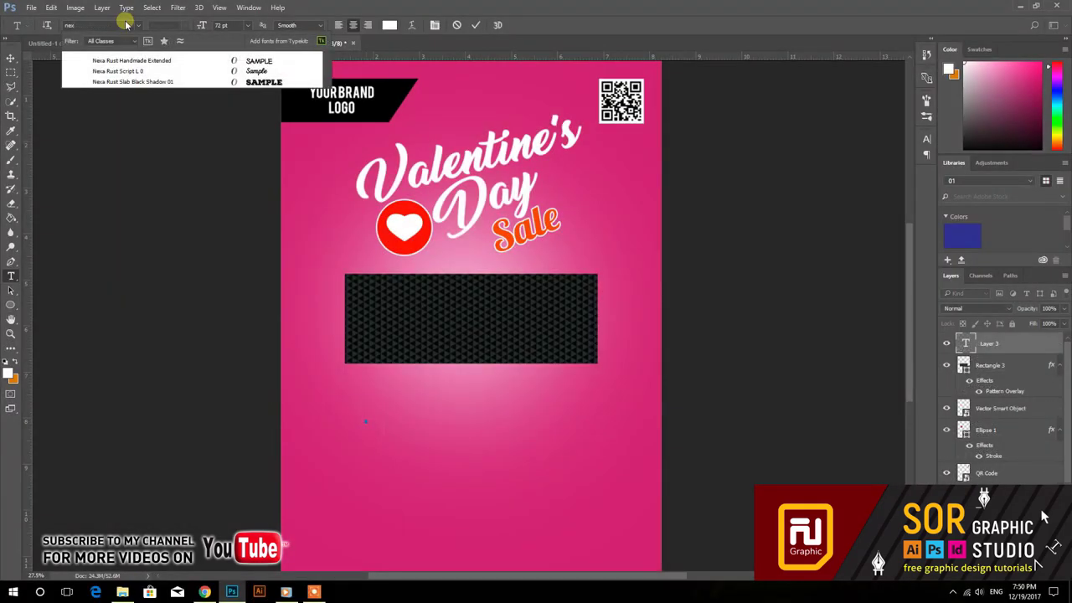
Step: Type UP TO DISCOUNT in the Nexa Rust Slab font
{"action": "left_click", "coordinate": [137, 82]}
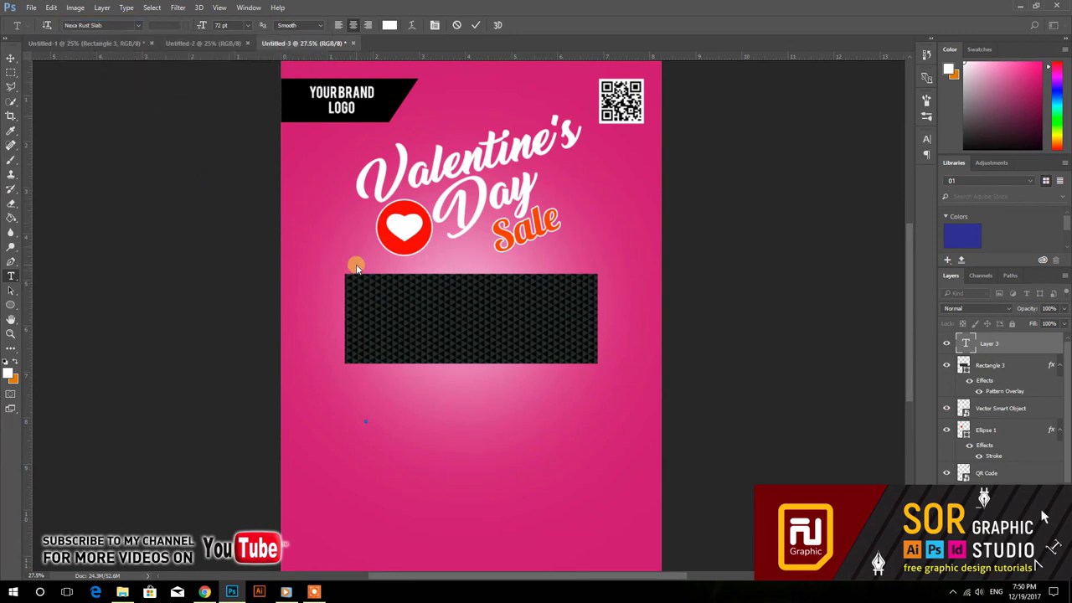
{"action": "type", "text": "UP"}
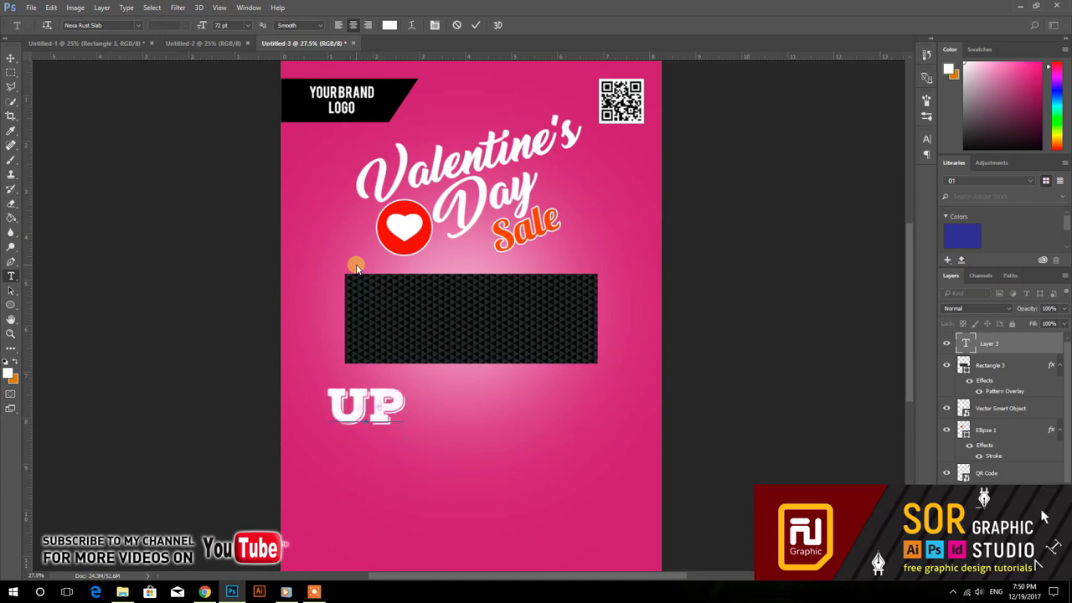
{"action": "type", "text": " RO"}
{"action": "key", "text": "BackSpace"}
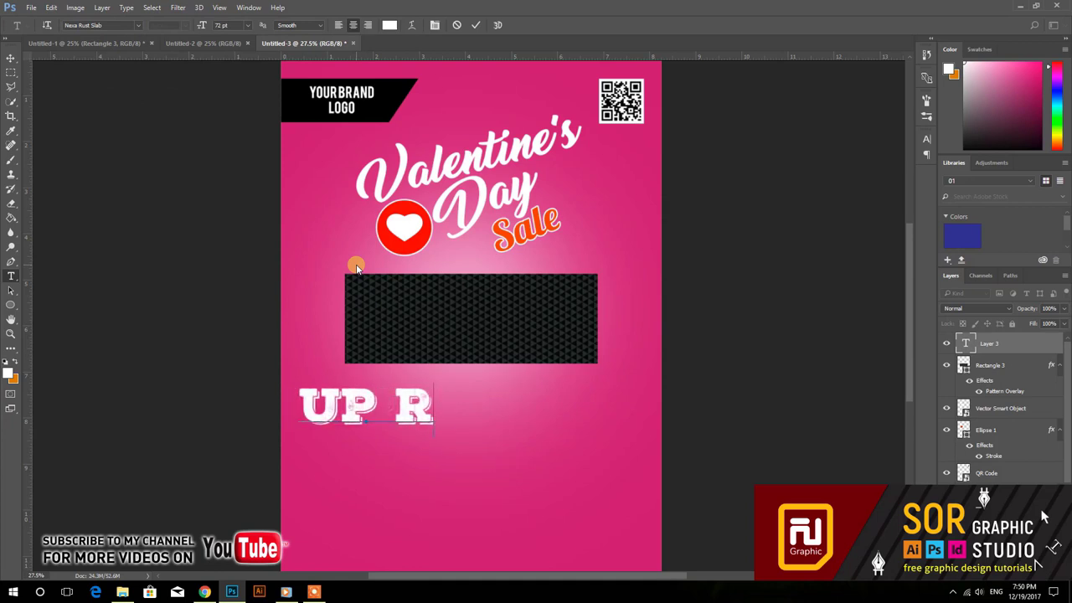
{"action": "key", "text": "BackSpace"}
{"action": "type", "text": "TO"}
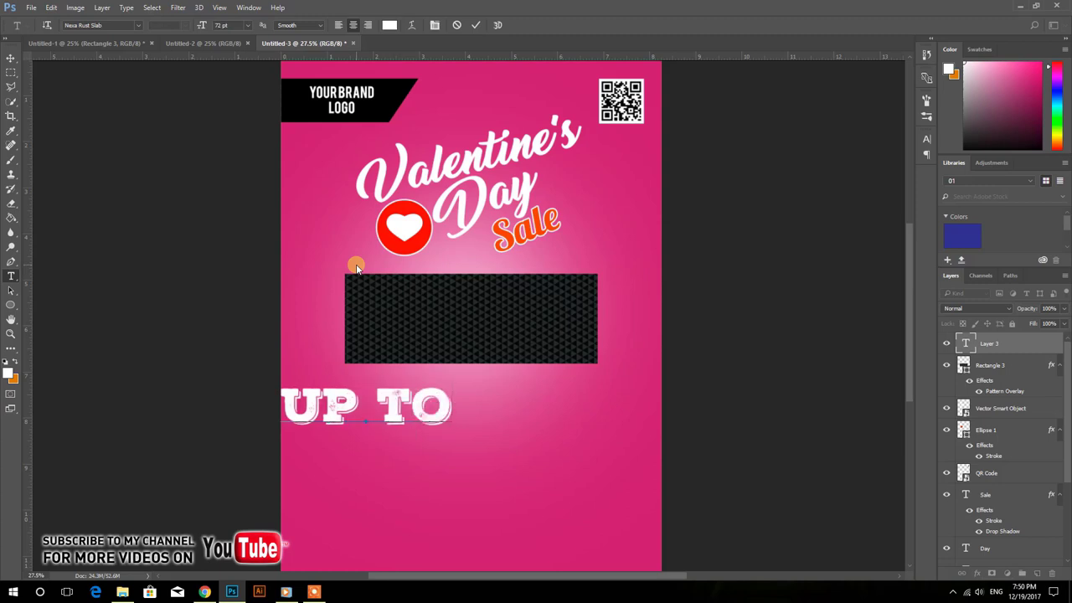
{"action": "type", "text": "DIS"}
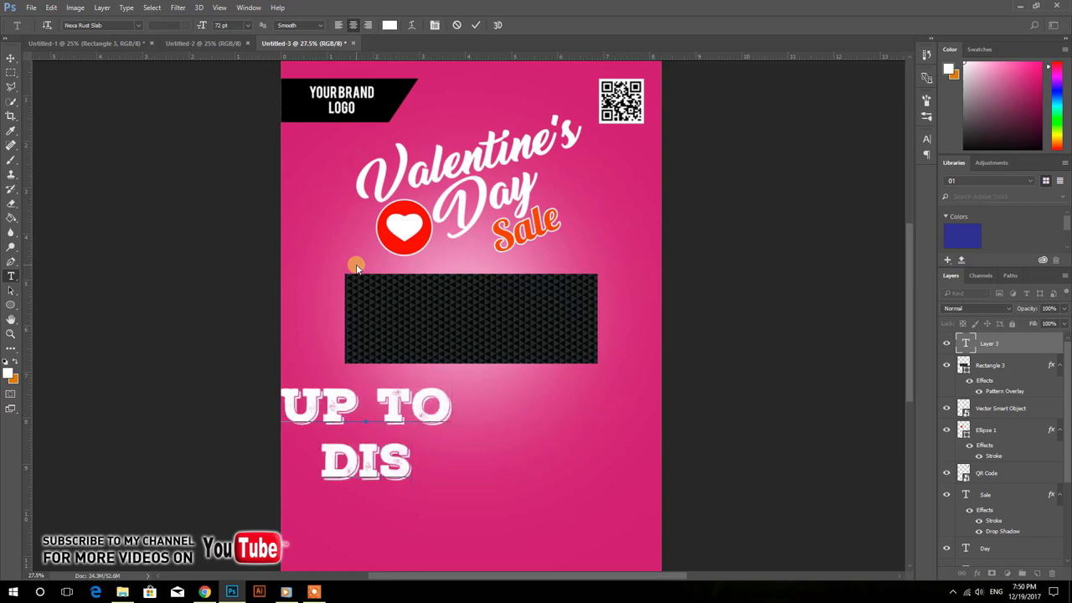
{"action": "type", "text": "COUNT"}
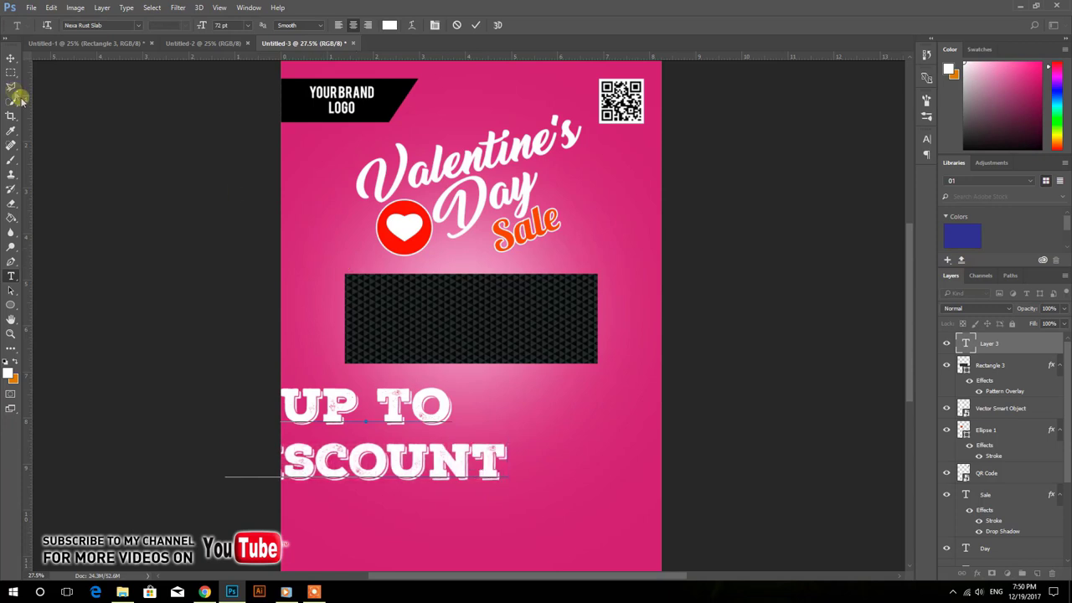
{"action": "left_click", "coordinate": [473, 25]}
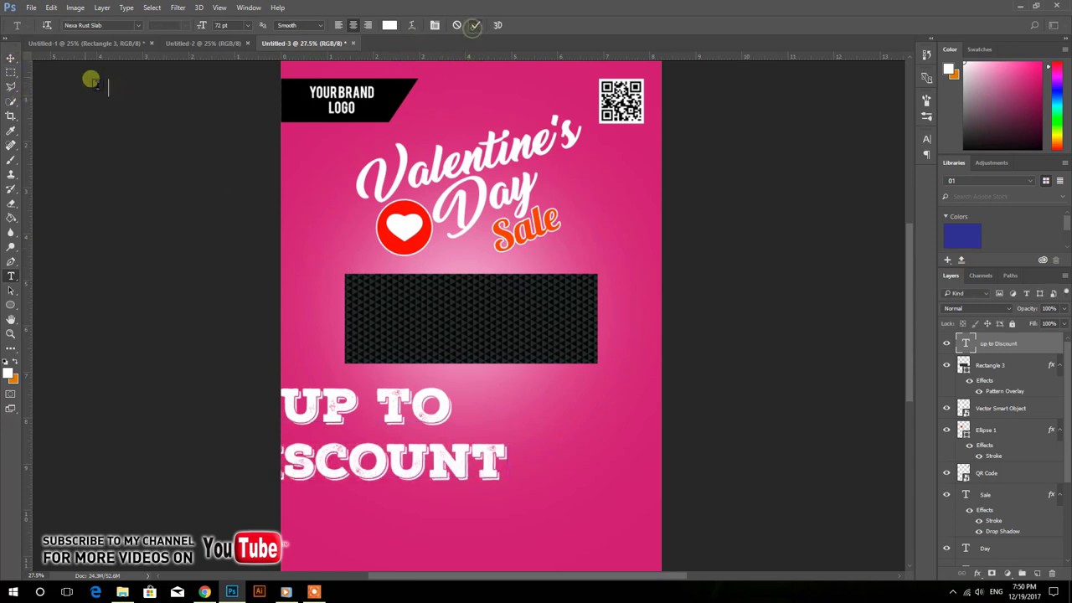
{"action": "left_click", "coordinate": [11, 57]}
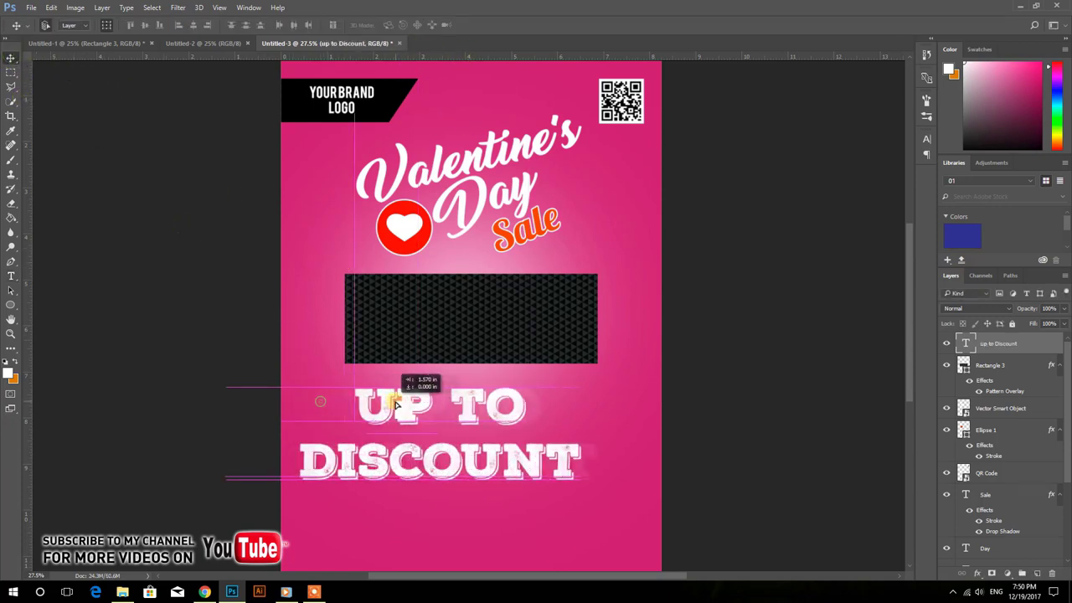
Step: Centre the discount text and increase its font size
{"action": "left_click_drag", "start_coordinate": [321, 405], "coordinate": [417, 400]}
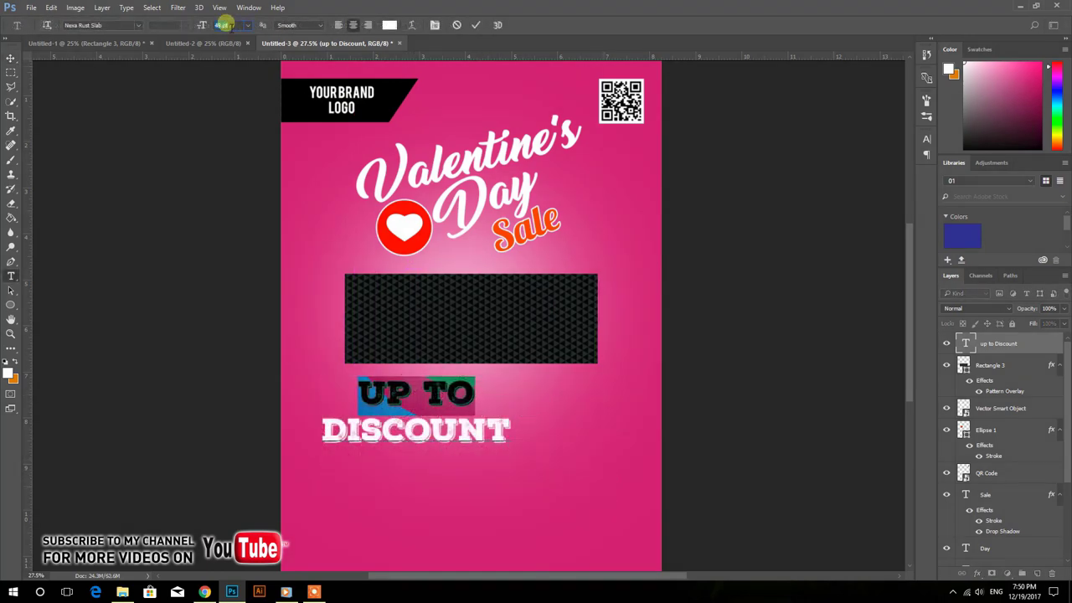
{"action": "scroll", "coordinate": [224, 23], "scroll_direction": "up", "scroll_amount": 2}
{"action": "scroll", "coordinate": [224, 24], "scroll_direction": "up", "scroll_amount": 2}
{"action": "scroll", "coordinate": [224, 23], "scroll_direction": "up", "scroll_amount": 2}
{"action": "scroll", "coordinate": [225, 23], "scroll_direction": "up", "scroll_amount": 2}
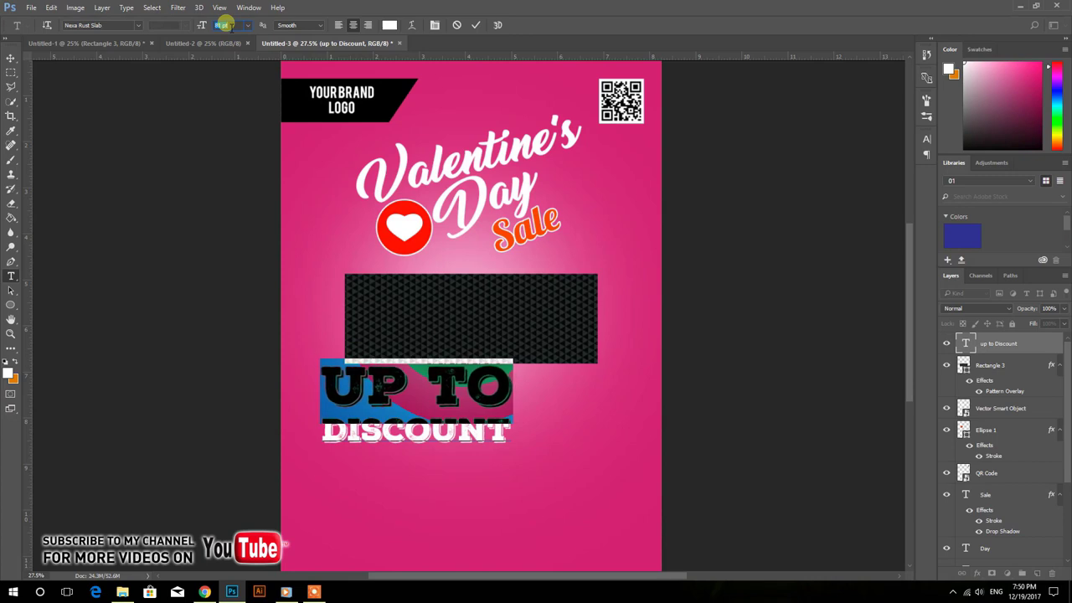
{"action": "scroll", "coordinate": [224, 24], "scroll_direction": "up", "scroll_amount": 1}
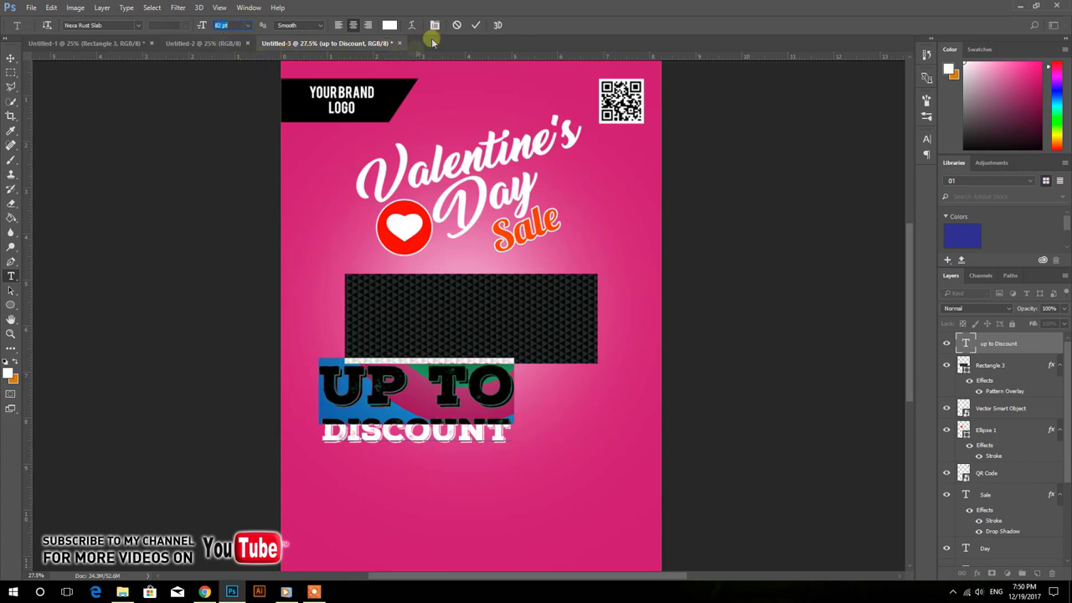
{"action": "left_click", "coordinate": [475, 25]}
{"action": "left_click", "coordinate": [12, 58]}
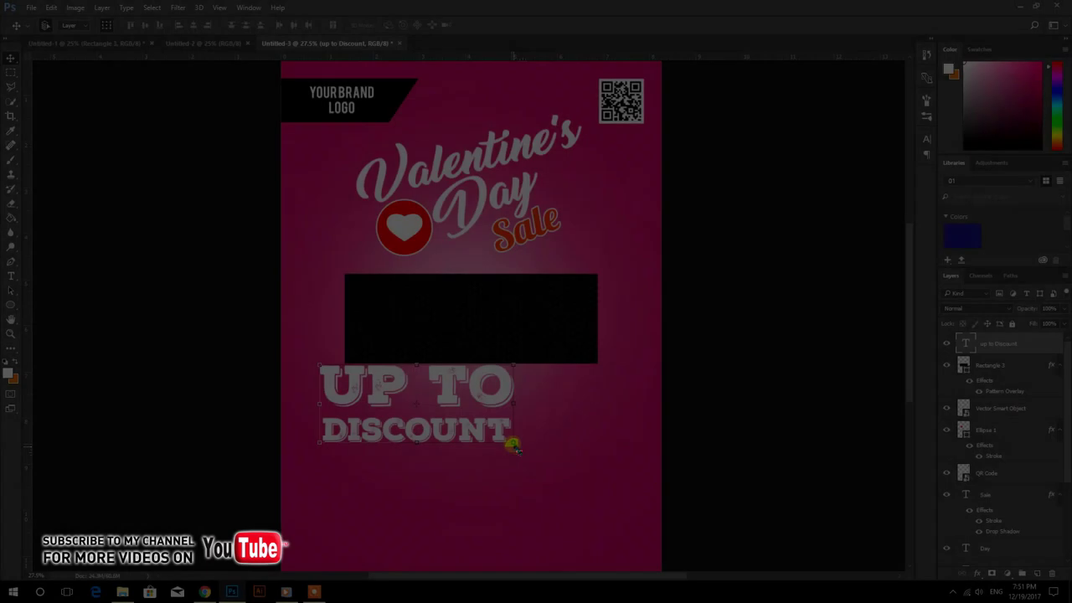
Step: Resize the UP TO DISCOUNT text and move it up into the dark rectangle
{"action": "key", "text": "ctrl+t"}
{"action": "mouse_move", "coordinate": [509, 444]}
{"action": "left_mouse_down"}
{"action": "mouse_move", "coordinate": [507, 453]}
{"action": "mouse_move", "coordinate": [422, 433]}
{"action": "left_mouse_up"}
{"action": "left_click", "coordinate": [457, 25]}
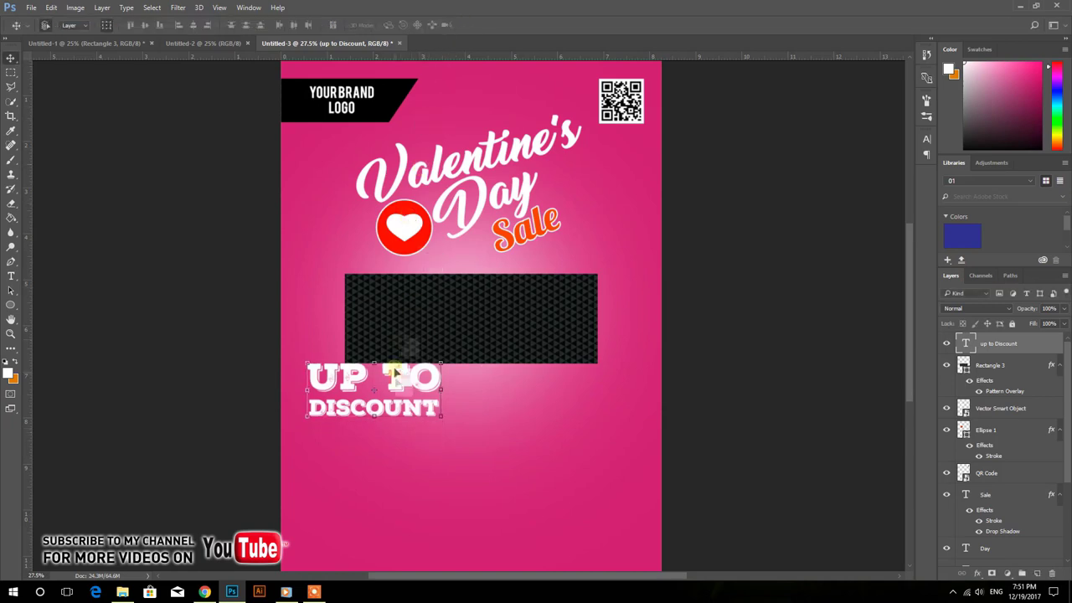
{"action": "left_click_drag", "start_coordinate": [398, 379], "coordinate": [446, 309]}
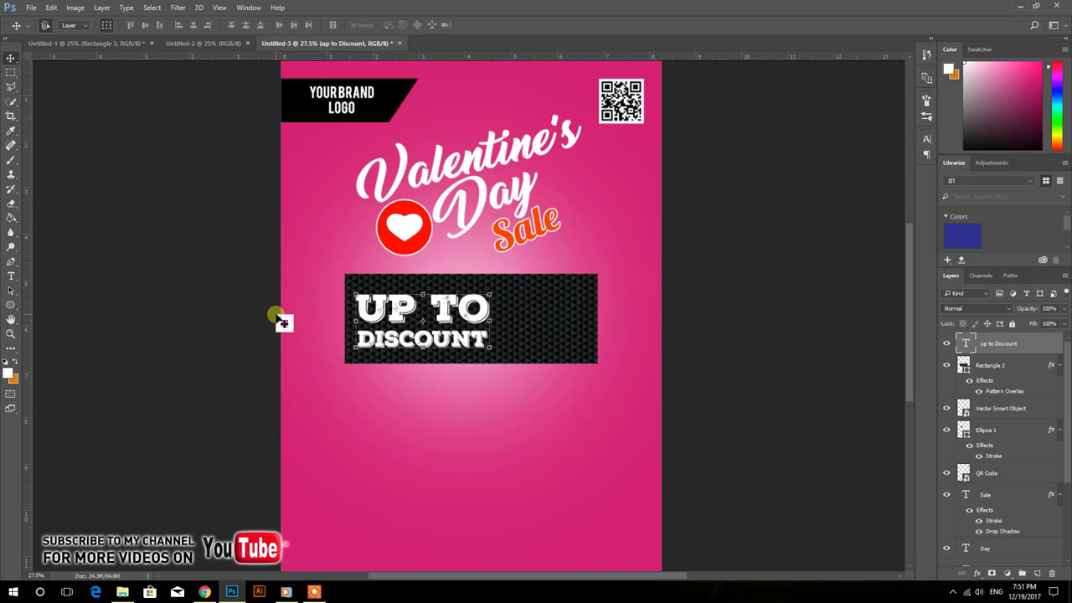
{"action": "left_click", "coordinate": [147, 270]}
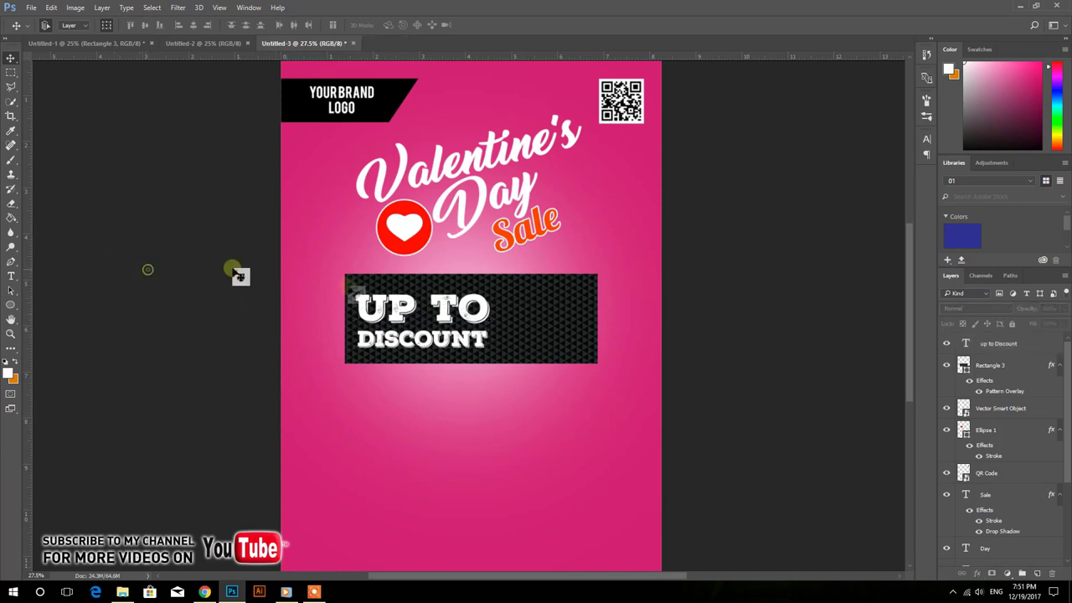
Step: Duplicate Day into the discount box, bring it to front, retype it as 70%, and enlarge it
{"action": "left_click", "coordinate": [496, 235]}
{"action": "key", "text": "ctrl"}
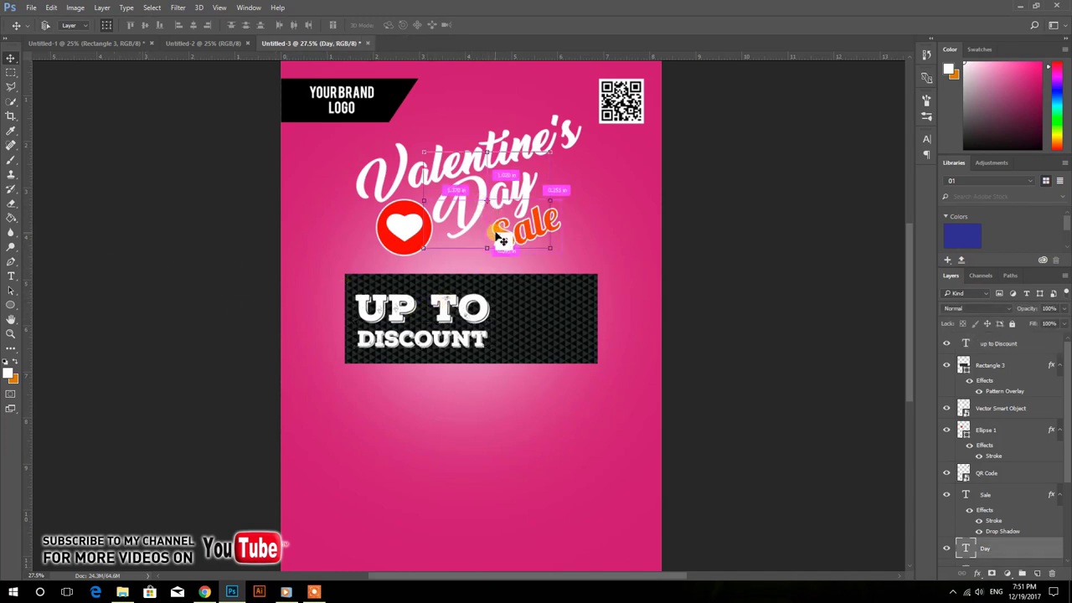
{"action": "key", "text": "ctrl+j"}
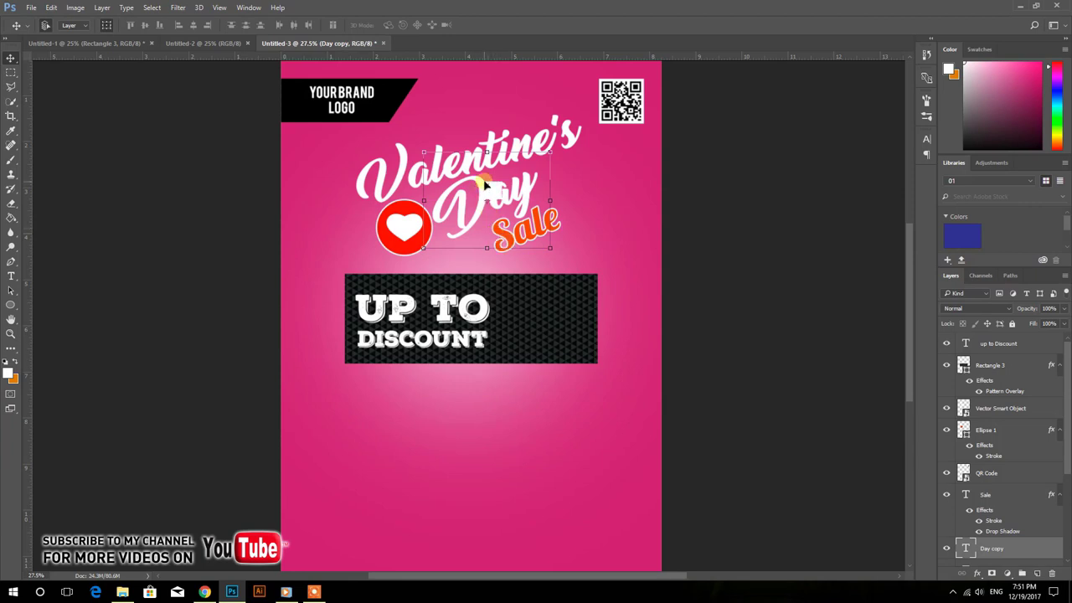
{"action": "left_click_drag", "start_coordinate": [486, 186], "coordinate": [543, 322]}
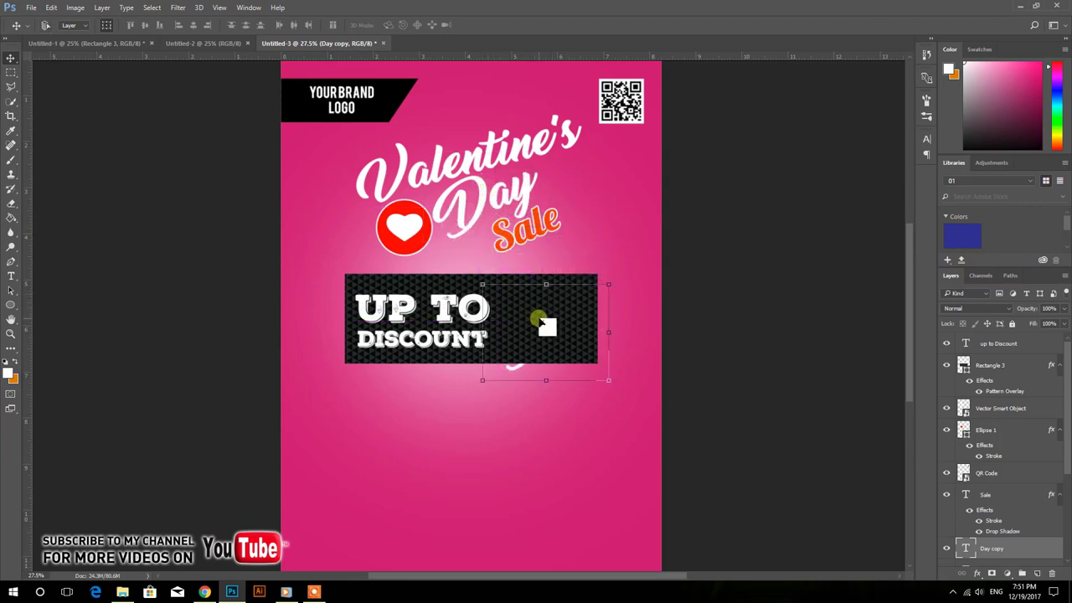
{"action": "key", "text": "ctrl+shift+bracketright"}
{"action": "key", "text": "t"}
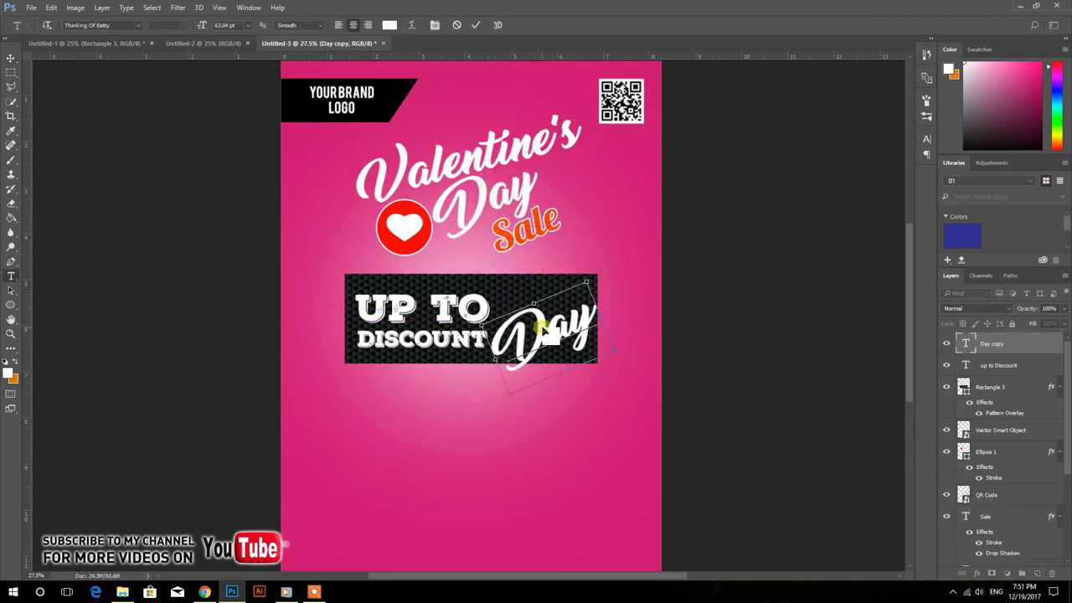
{"action": "double_click", "coordinate": [544, 333]}
{"action": "type", "text": "10"}
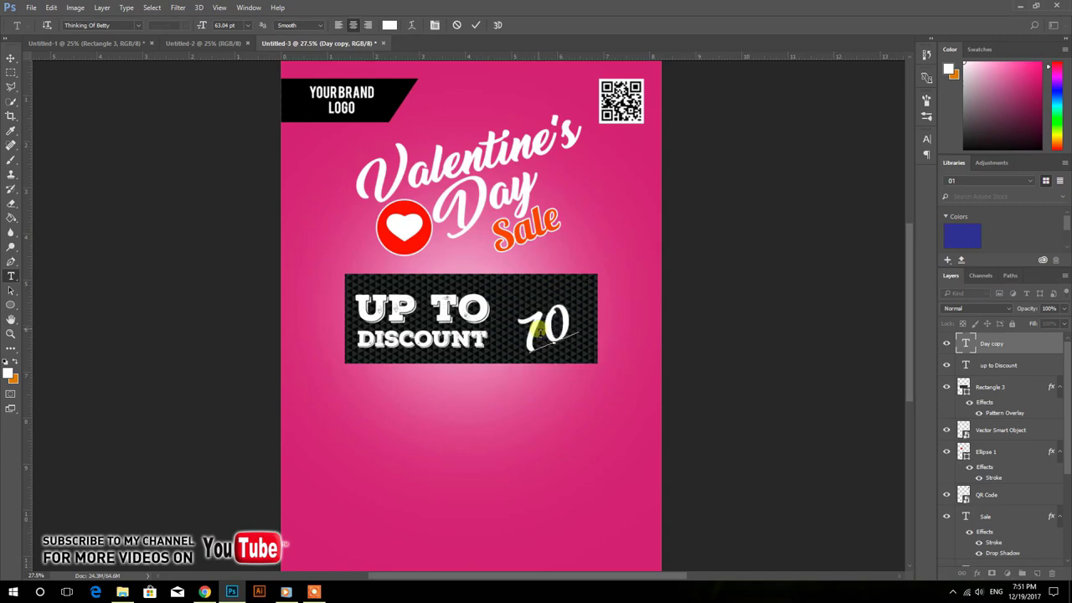
{"action": "type", "text": "%"}
{"action": "key", "text": "ctrl+t"}
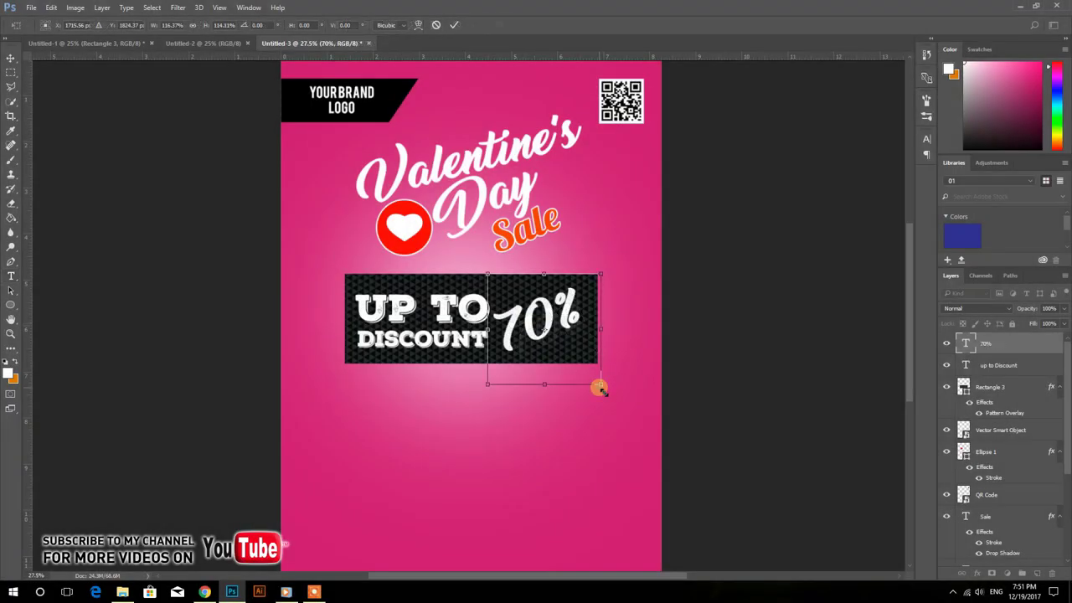
{"action": "left_click_drag", "start_coordinate": [598, 384], "coordinate": [606, 395]}
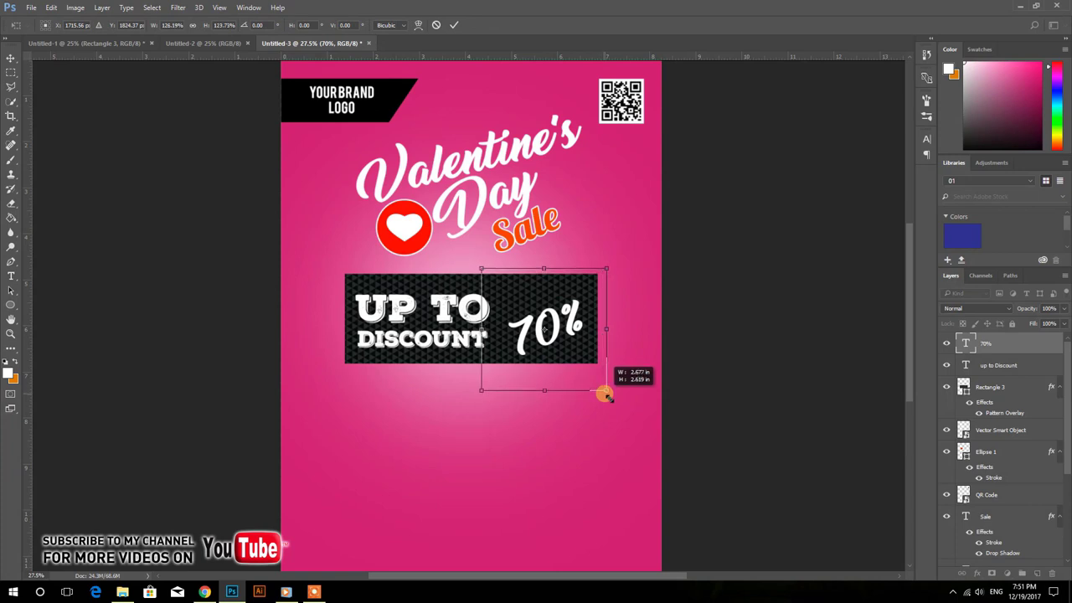
Step: Colour the 70% text bright yellow (#fff200)
{"action": "key", "text": "Return"}
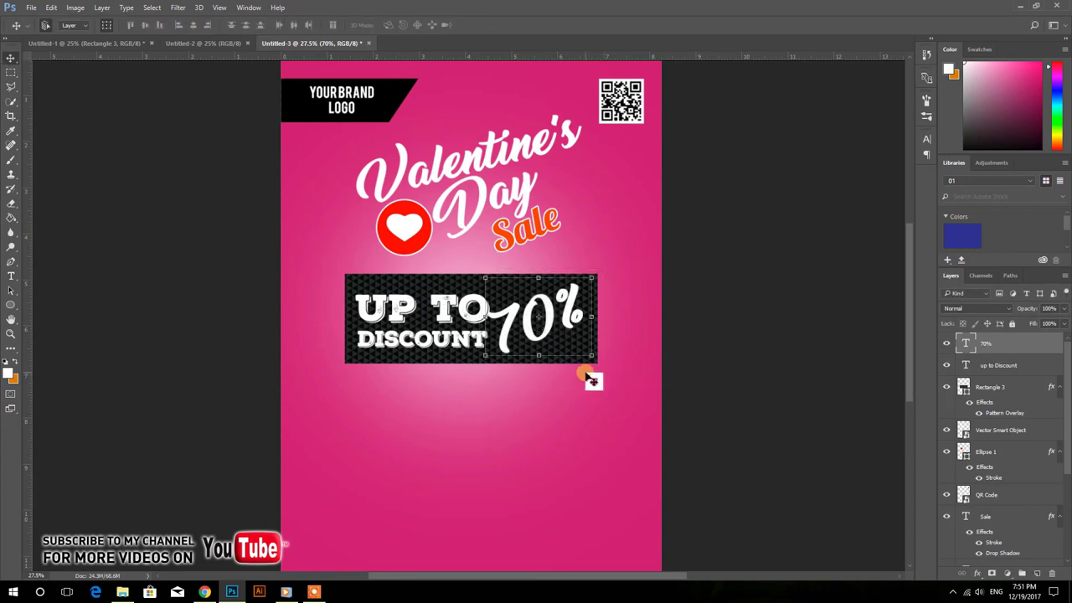
{"action": "double_click", "coordinate": [531, 356]}
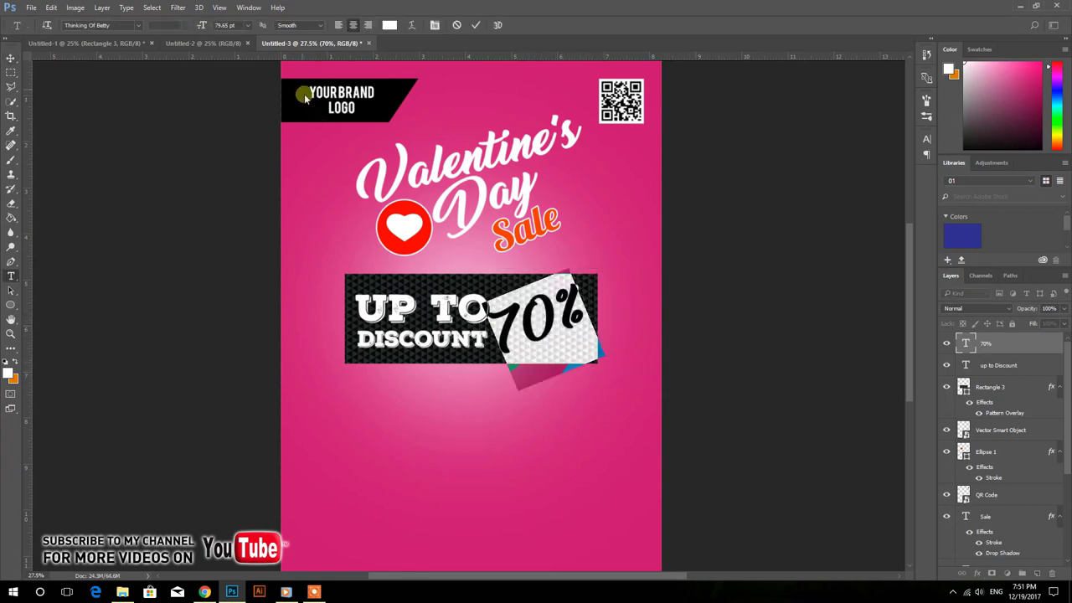
{"action": "left_click", "coordinate": [390, 25]}
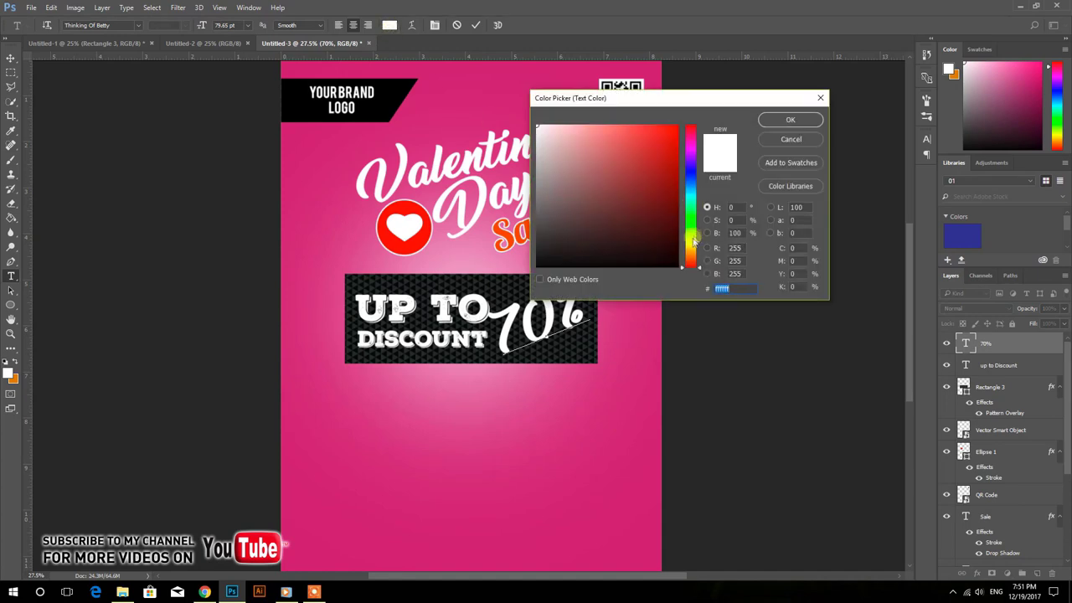
{"action": "left_click_drag", "start_coordinate": [694, 241], "coordinate": [695, 251]}
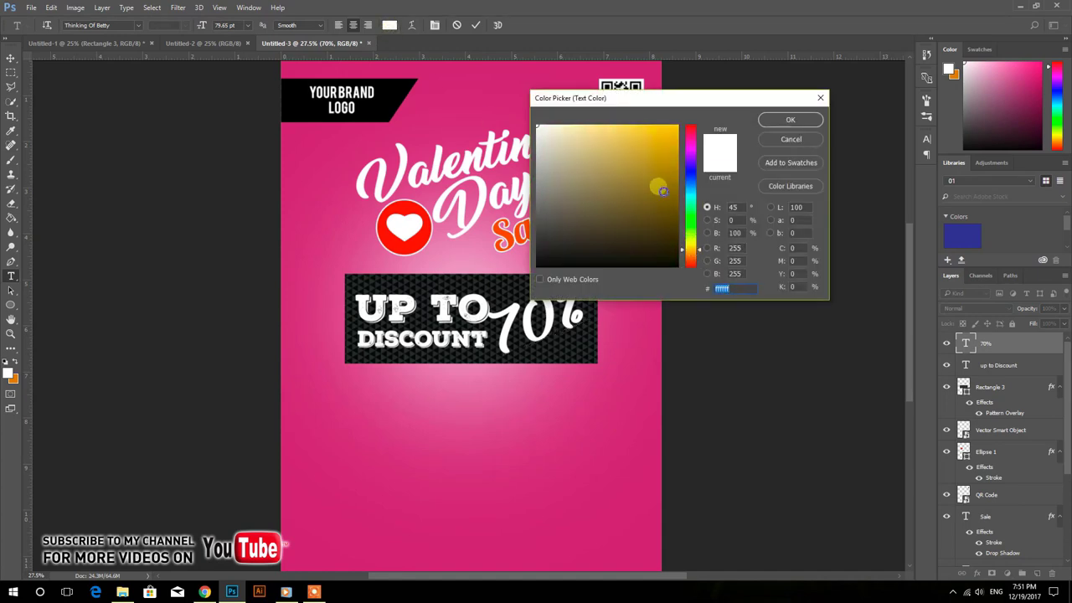
{"action": "left_click_drag", "start_coordinate": [662, 191], "coordinate": [695, 116]}
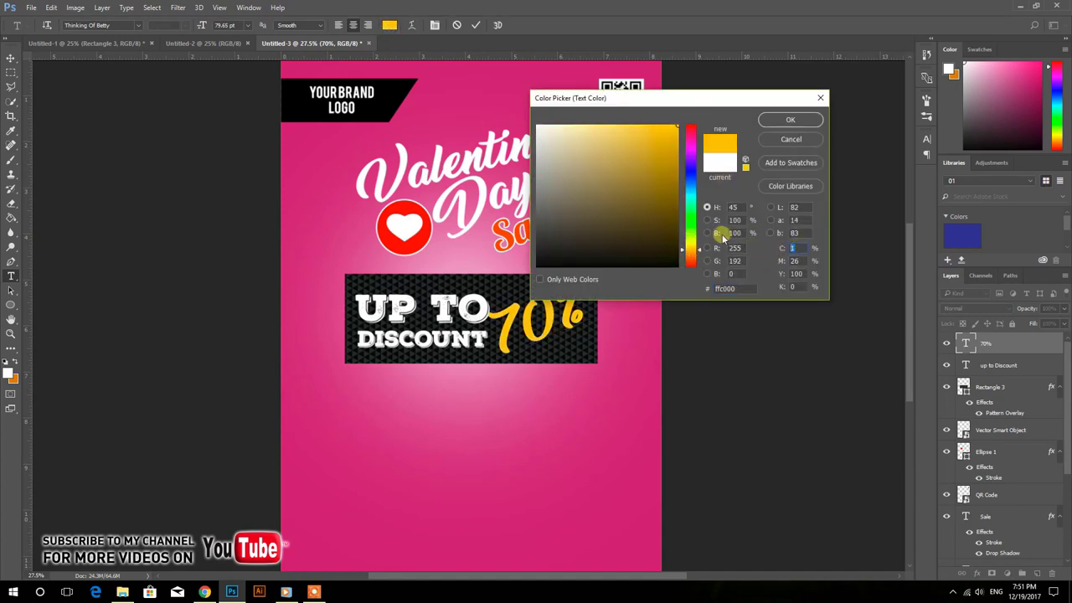
{"action": "key", "text": "Tab"}
{"action": "type", "text": "0"}
{"action": "key", "text": "Tab"}
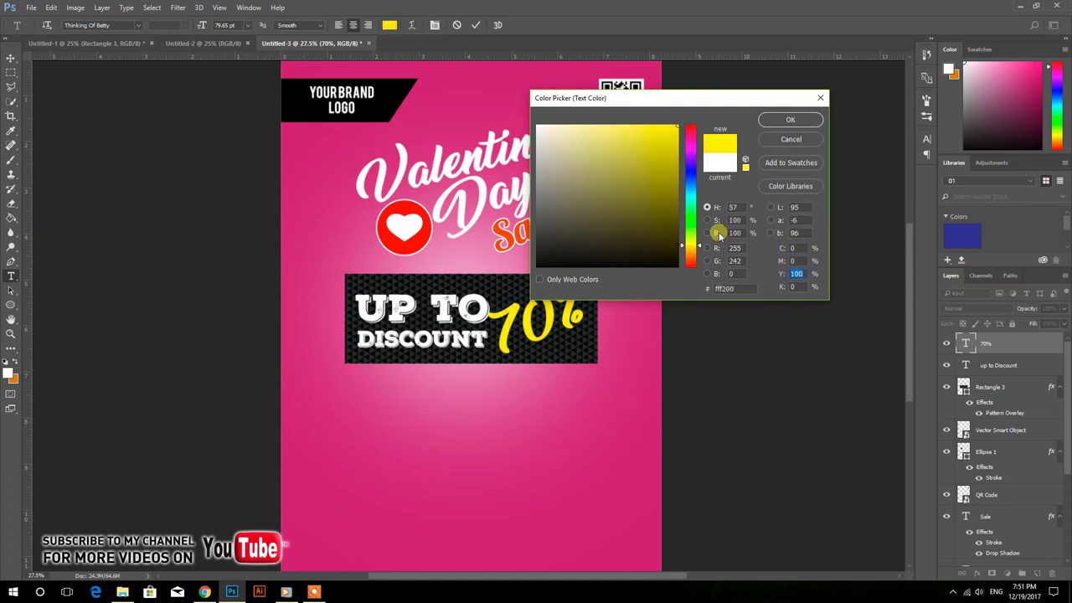
{"action": "key", "text": "Return"}
{"action": "left_click", "coordinate": [475, 25]}
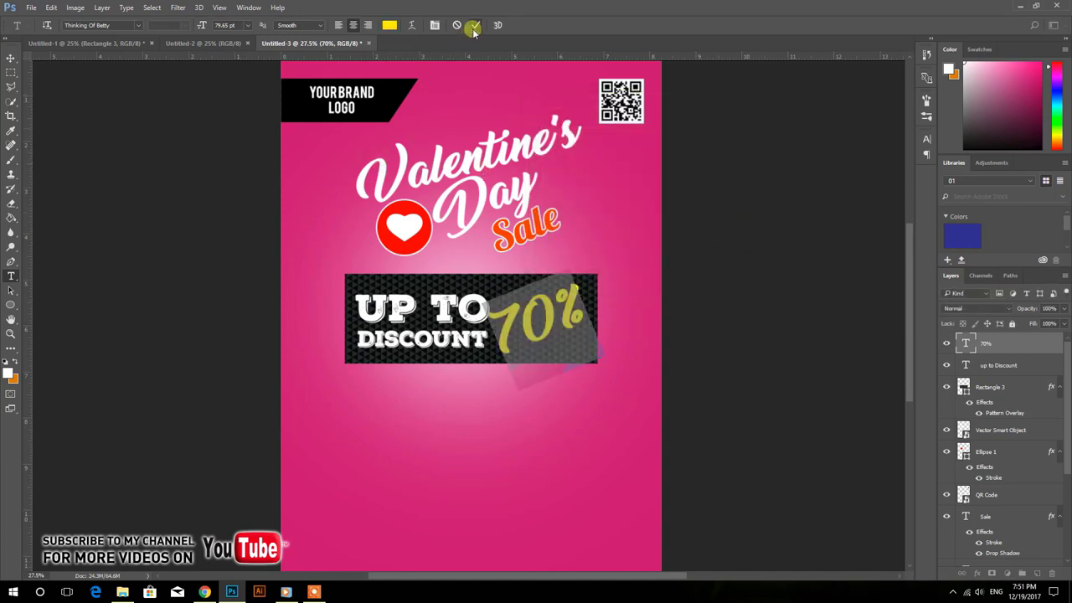
Step: Nudge 70% up-right and make the dark discount box wider and taller
{"action": "left_click", "coordinate": [13, 59]}
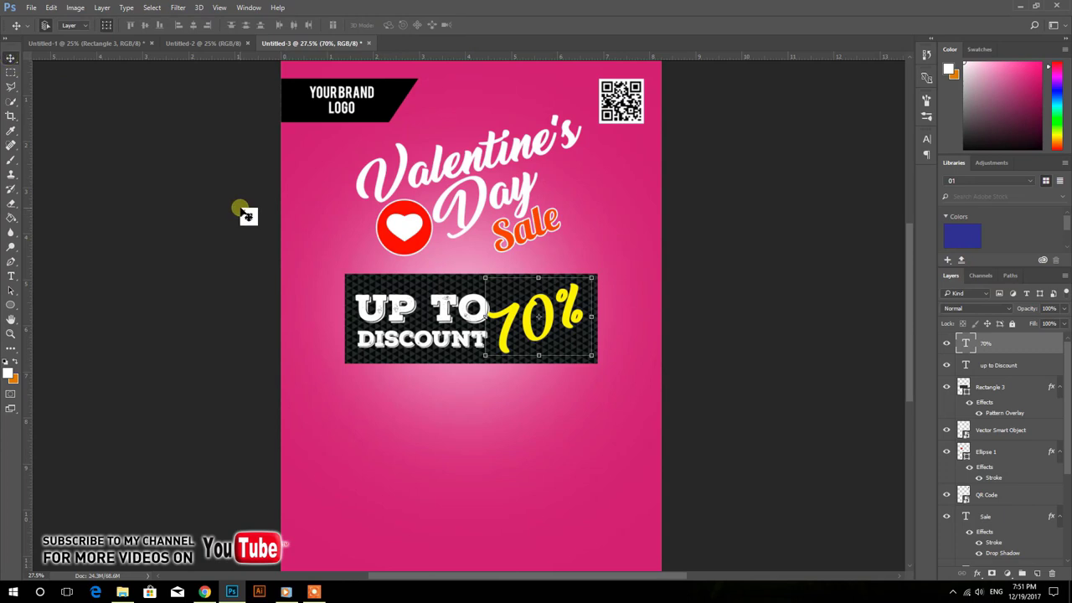
{"action": "key", "text": "shift+Right"}
{"action": "key", "text": "shift+Up"}
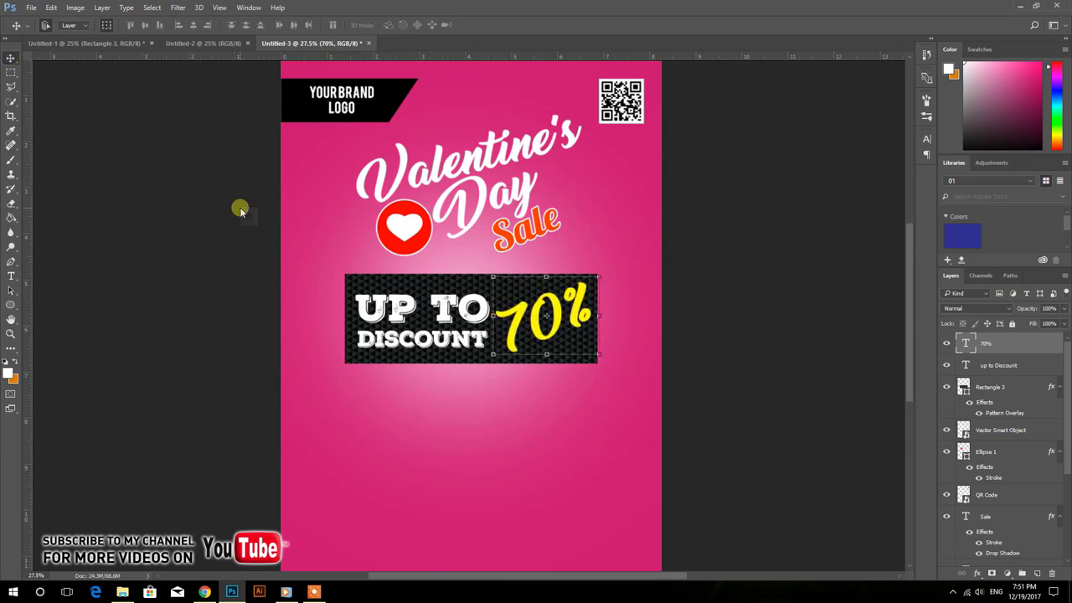
{"action": "left_click", "coordinate": [413, 282]}
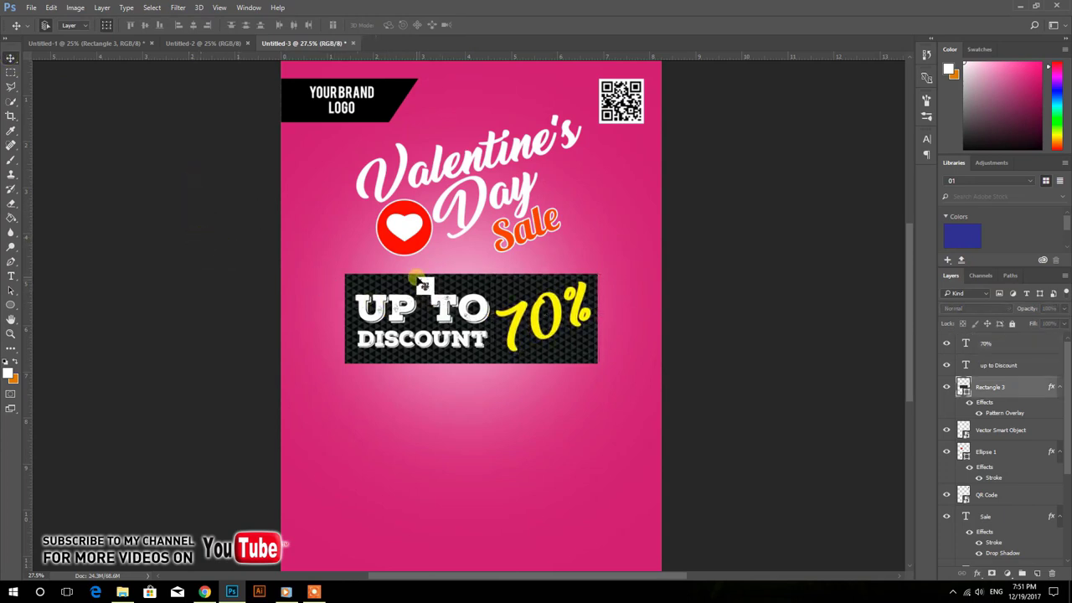
{"action": "left_click_drag", "start_coordinate": [600, 321], "coordinate": [613, 319]}
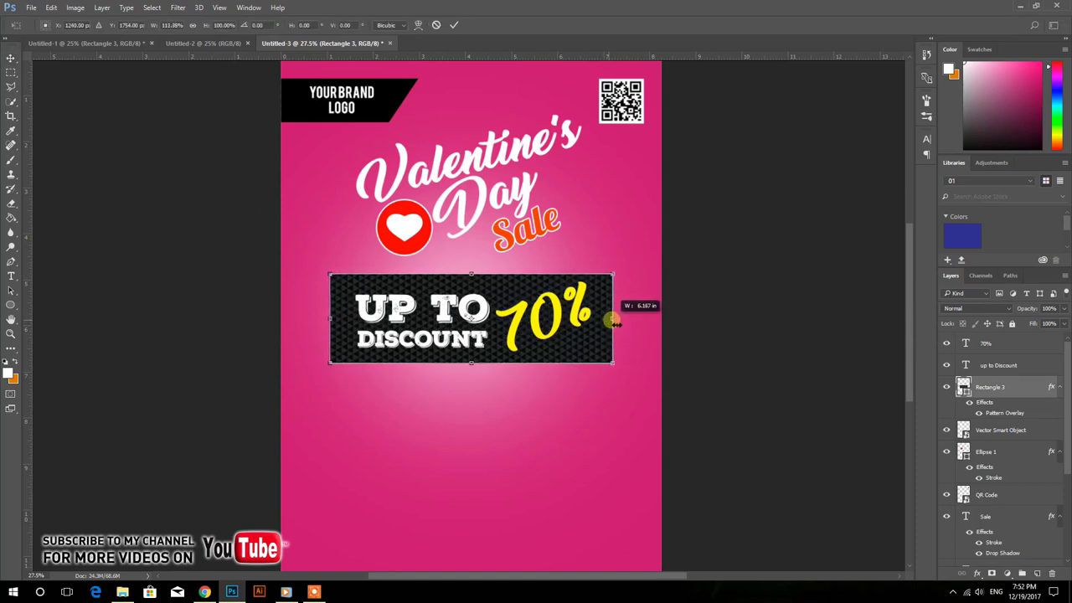
{"action": "left_click_drag", "start_coordinate": [473, 364], "coordinate": [475, 374]}
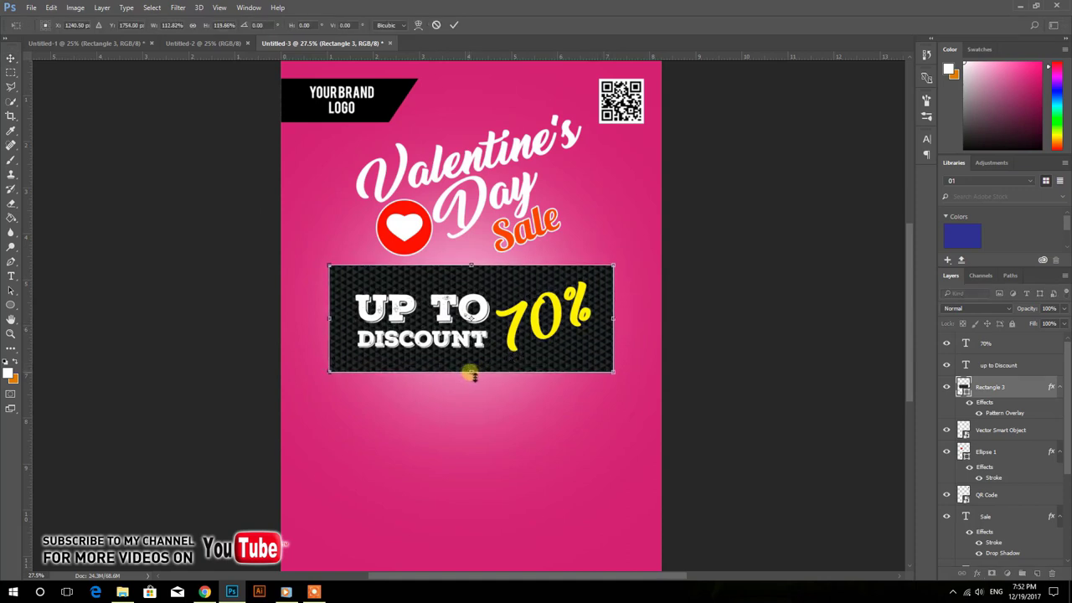
{"action": "key", "text": "Return"}
Step: Draw a rectangle with no fill and a 25 px white outline
{"action": "key", "text": "u"}
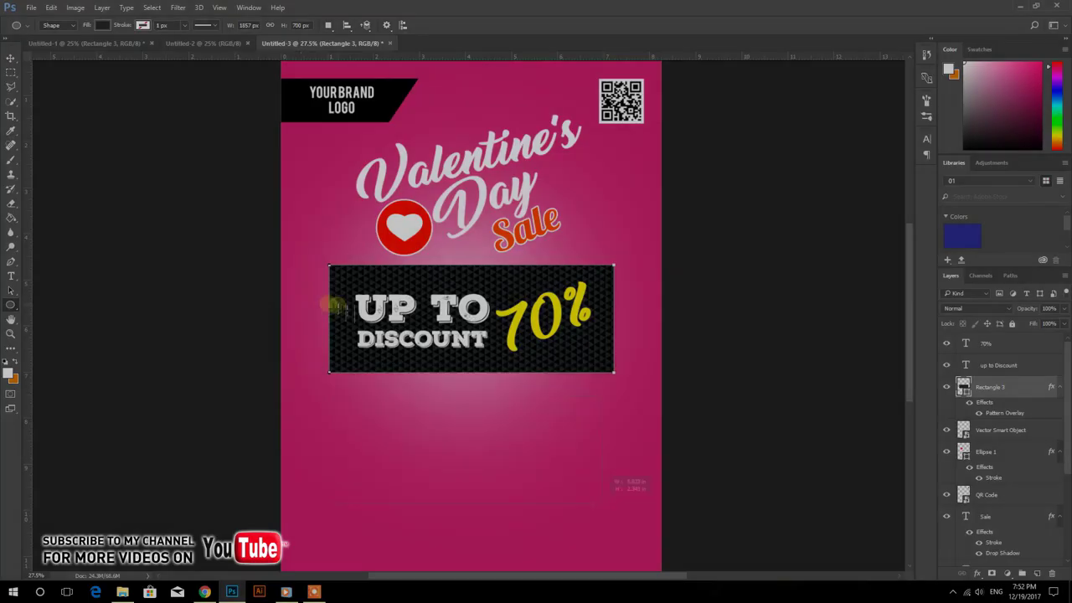
{"action": "left_click_drag", "start_coordinate": [334, 397], "coordinate": [600, 506]}
{"action": "left_click", "coordinate": [102, 25]}
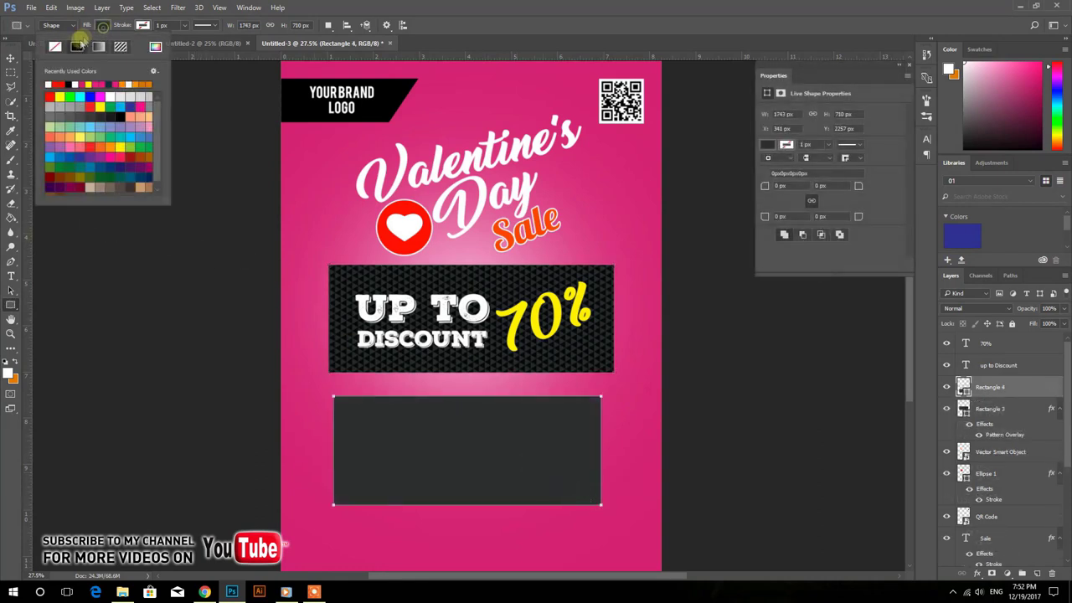
{"action": "left_click", "coordinate": [55, 47]}
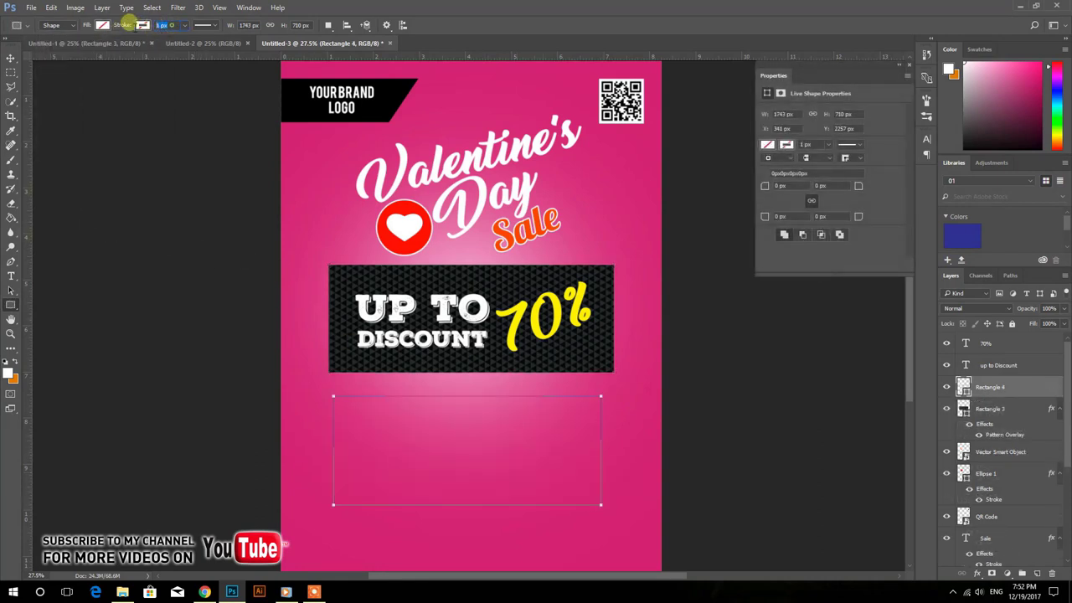
{"action": "left_click", "coordinate": [170, 25]}
{"action": "type", "text": "25"}
{"action": "key", "text": "Return"}
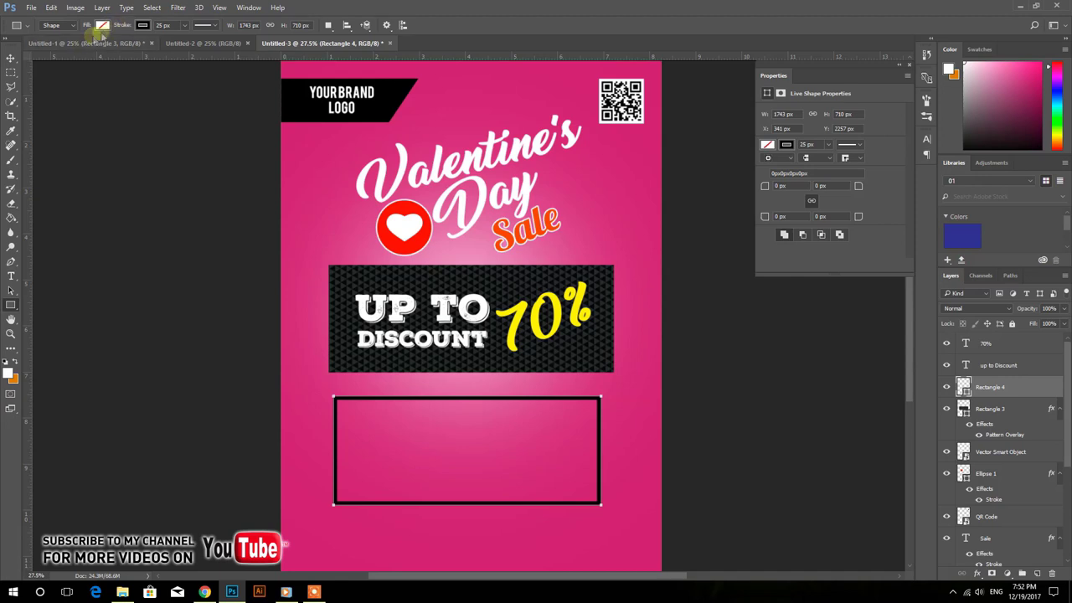
{"action": "left_click", "coordinate": [142, 25]}
{"action": "left_click", "coordinate": [88, 85]}
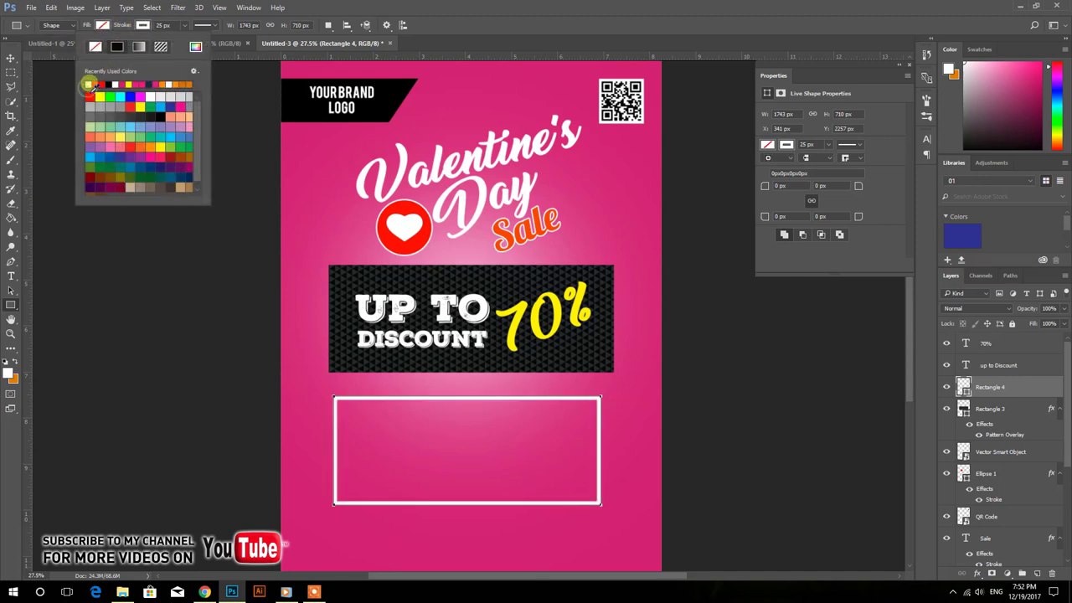
{"action": "left_click", "coordinate": [12, 58]}
Step: Centre the white frame on the discount box, then nudge the box and discount text down
{"action": "left_click", "coordinate": [106, 199]}
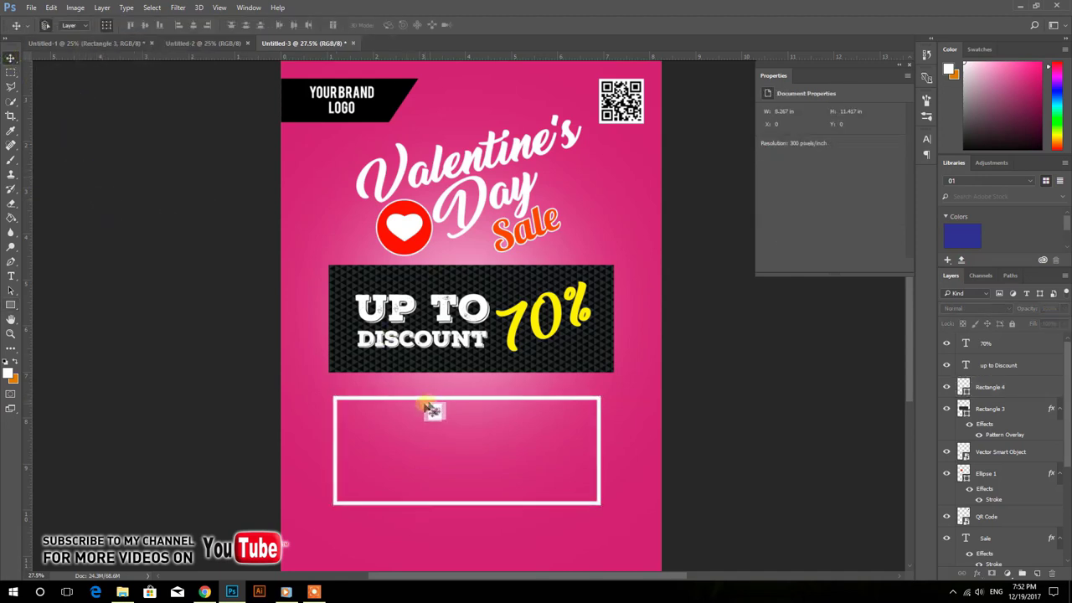
{"action": "left_click_drag", "start_coordinate": [435, 401], "coordinate": [434, 272]}
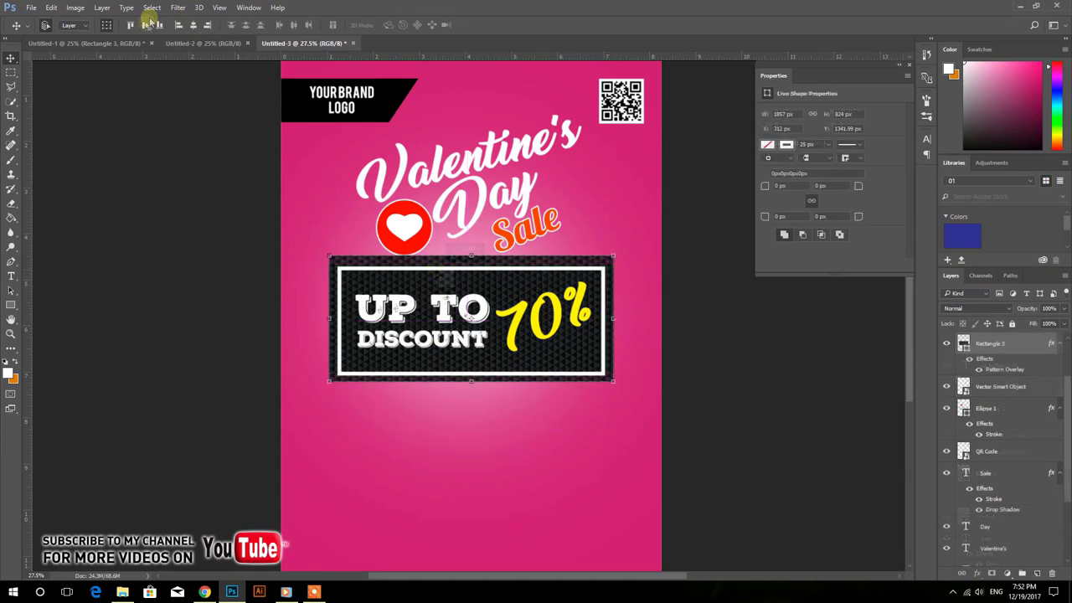
{"action": "left_click", "coordinate": [144, 25]}
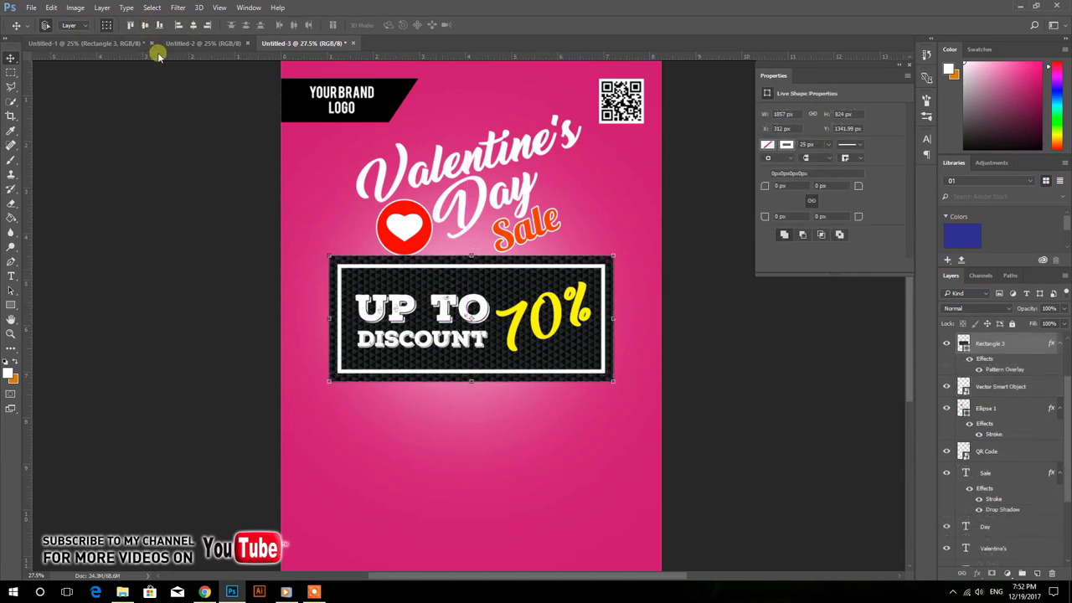
{"action": "key", "text": "shift+Down"}
{"action": "key", "text": "shift+Down"}
{"action": "key", "text": "shift+Down"}
{"action": "key", "text": "shift+Down"}
{"action": "key", "text": "shift+Down"}
{"action": "key", "text": "shift+Down"}
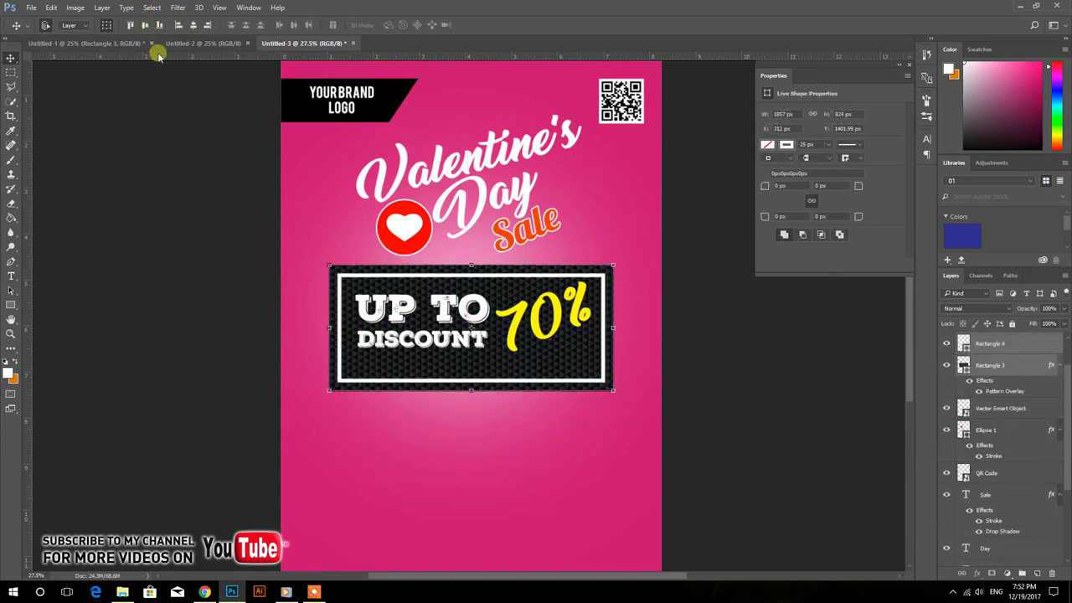
{"action": "left_click", "coordinate": [743, 373]}
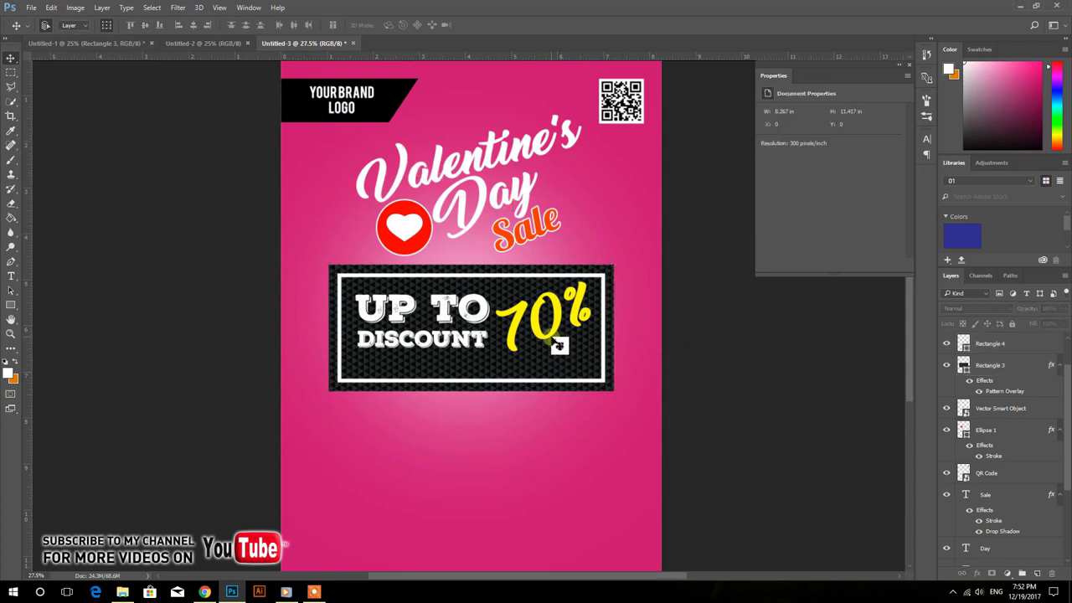
{"action": "left_click", "coordinate": [558, 345]}
{"action": "left_click", "coordinate": [437, 335], "text": "shift"}
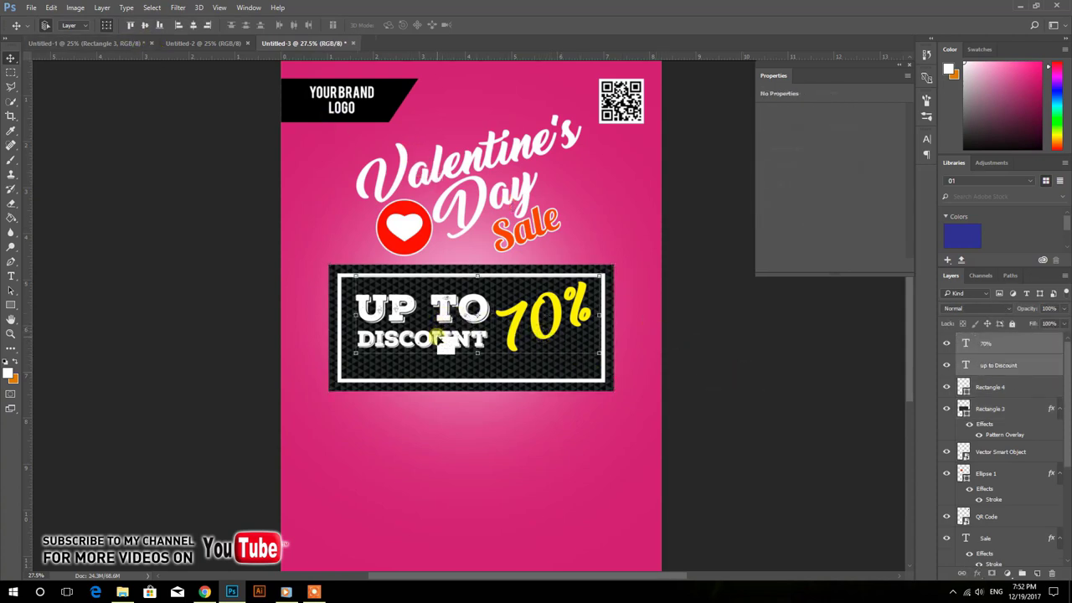
{"action": "key", "text": "shift+Down"}
{"action": "key", "text": "shift+Down"}
{"action": "key", "text": "shift+Down"}
{"action": "key", "text": "shift+Down"}
{"action": "key", "text": "shift+Down"}
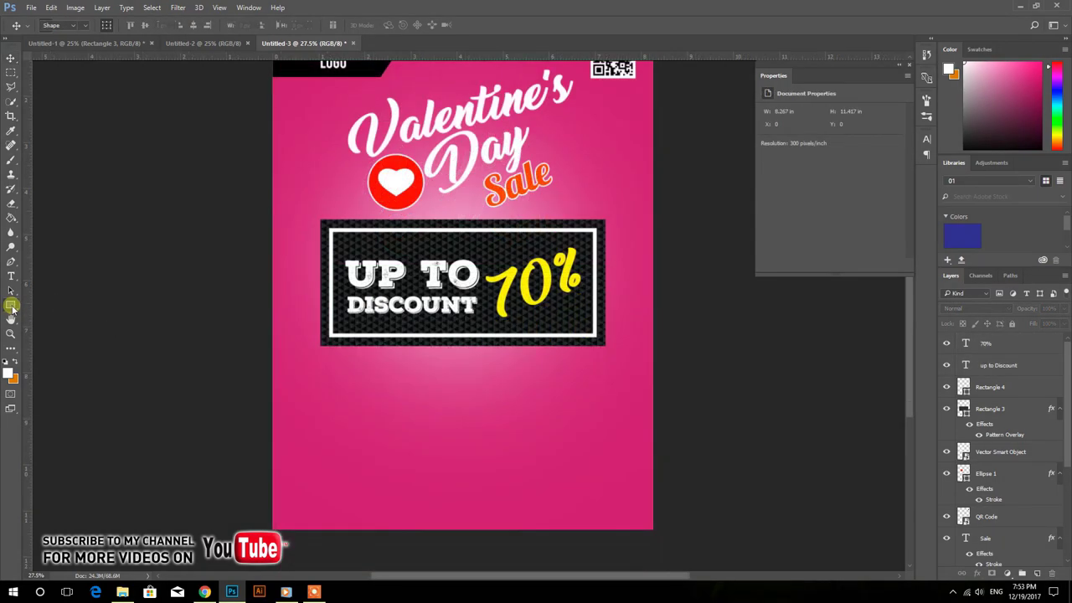
Step: Draw a red circle below the discount box with a 15 px white outline
{"action": "right_click", "coordinate": [11, 305]}
{"action": "left_click", "coordinate": [49, 327]}
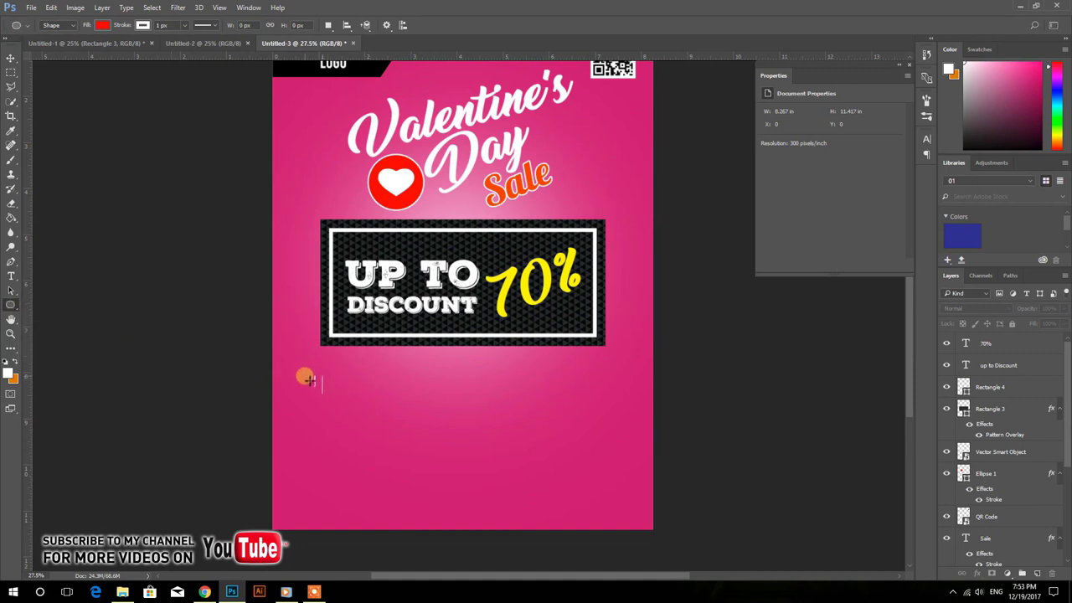
{"action": "left_click_drag", "start_coordinate": [309, 379], "coordinate": [395, 494]}
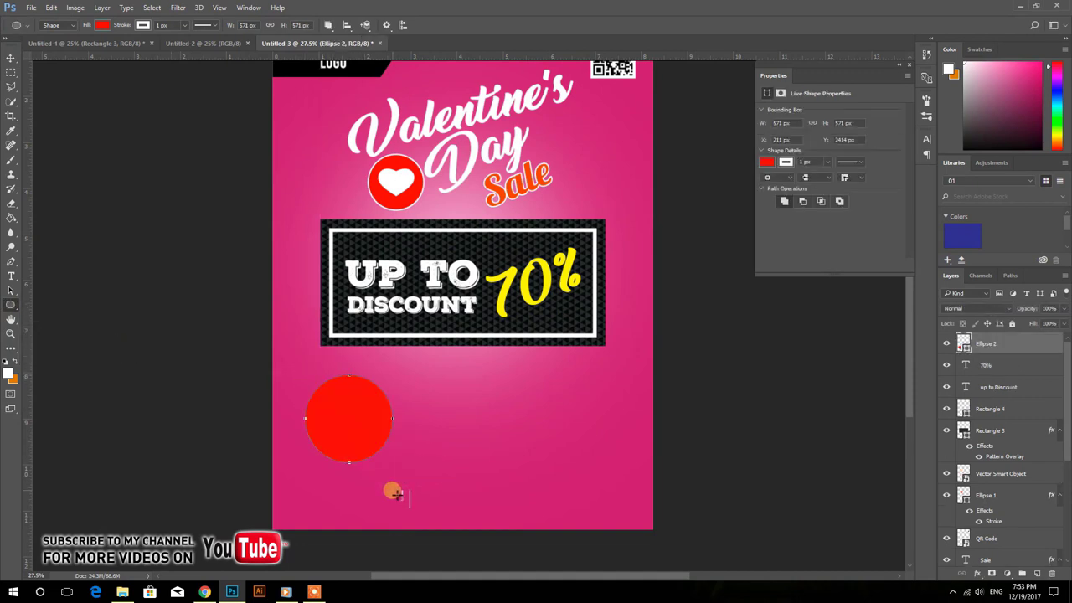
{"action": "left_click", "coordinate": [102, 25]}
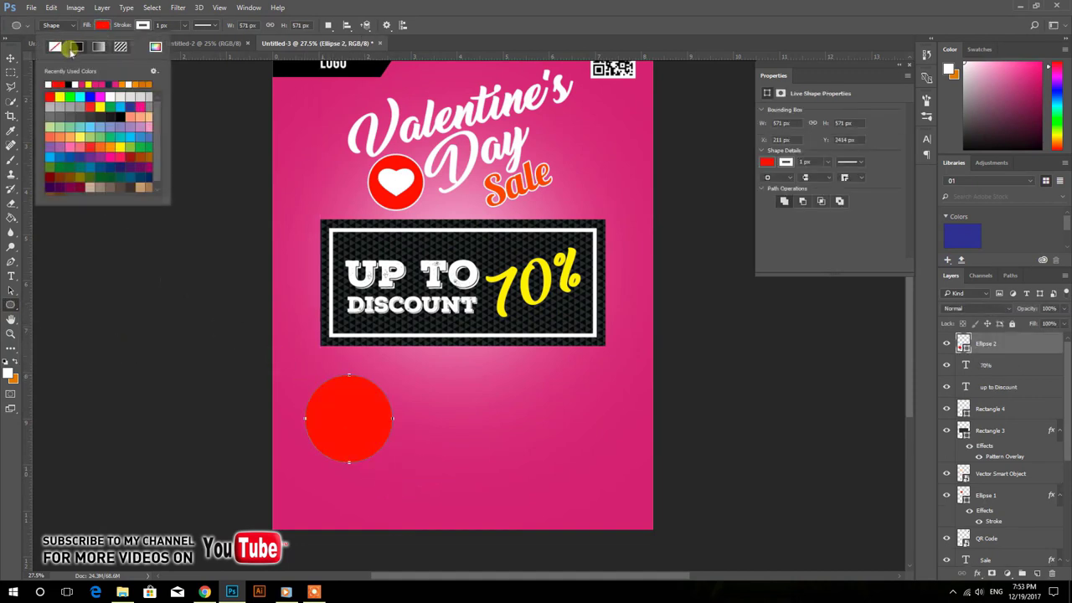
{"action": "left_click", "coordinate": [143, 26]}
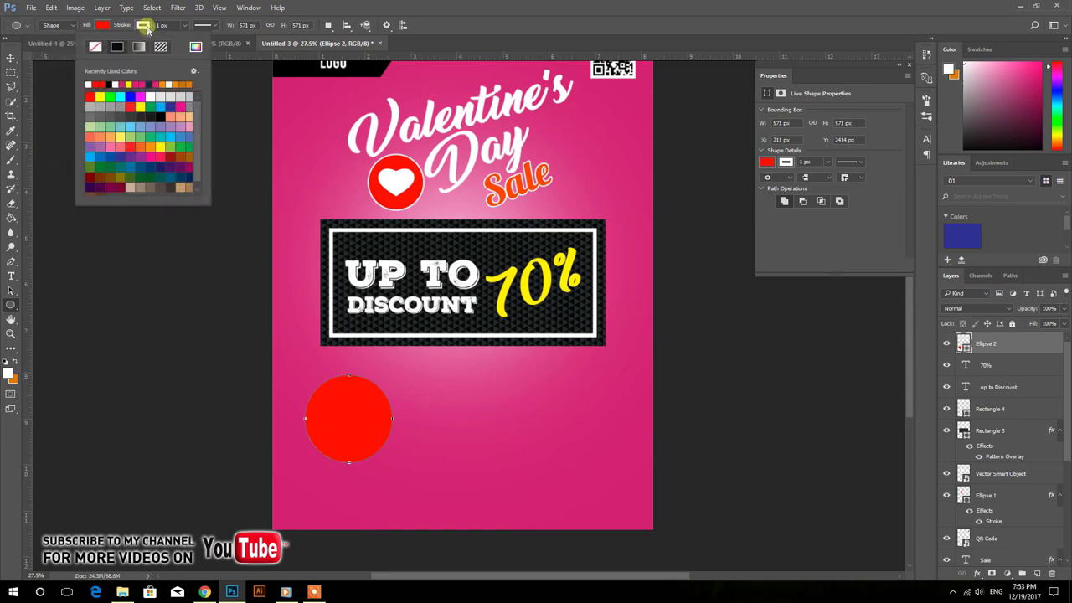
{"action": "left_click", "coordinate": [167, 26]}
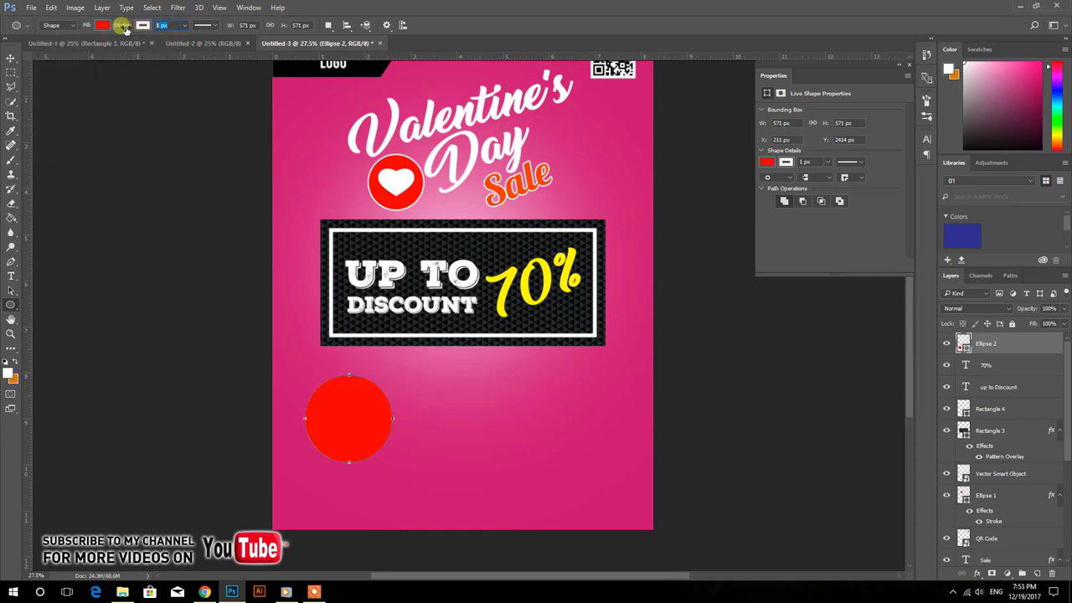
{"action": "type", "text": "15"}
{"action": "key", "text": "Return"}
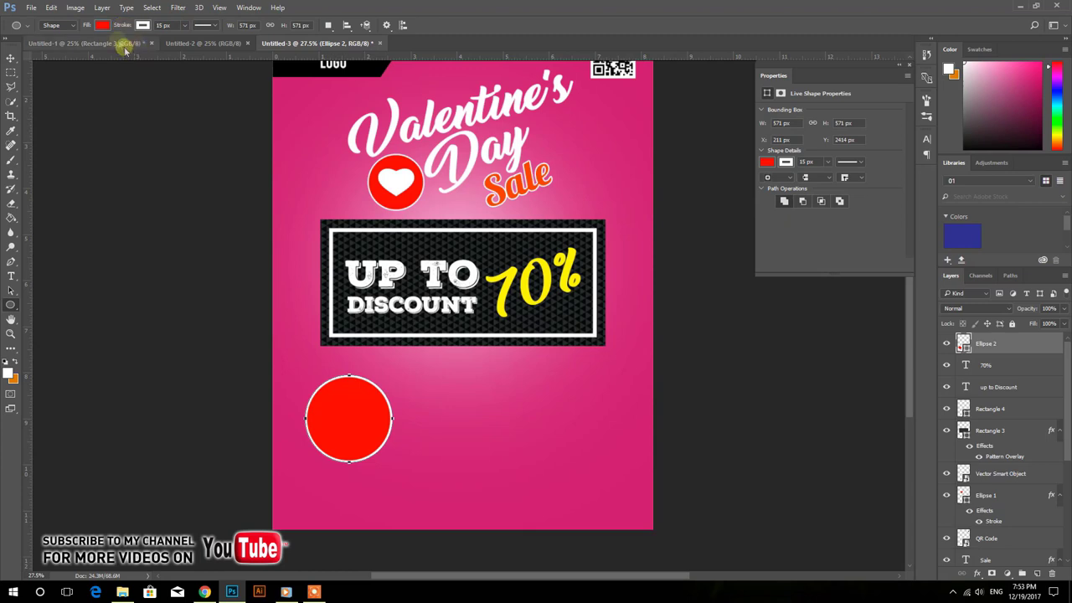
{"action": "left_click", "coordinate": [10, 59]}
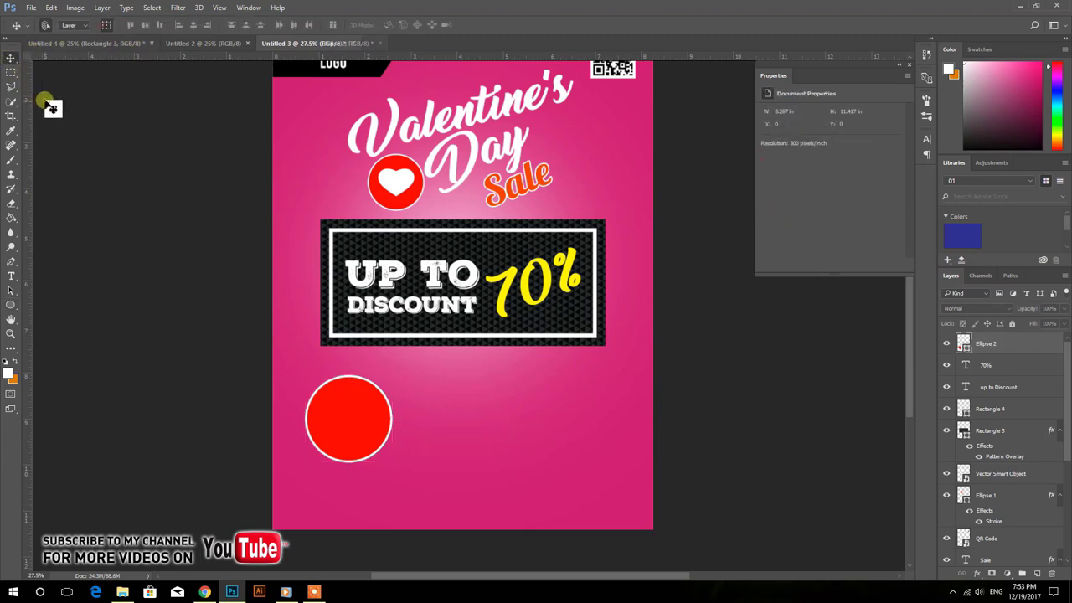
Step: Duplicate the circle into a row of four and resize them together
{"action": "left_click_drag", "start_coordinate": [318, 383], "coordinate": [319, 376]}
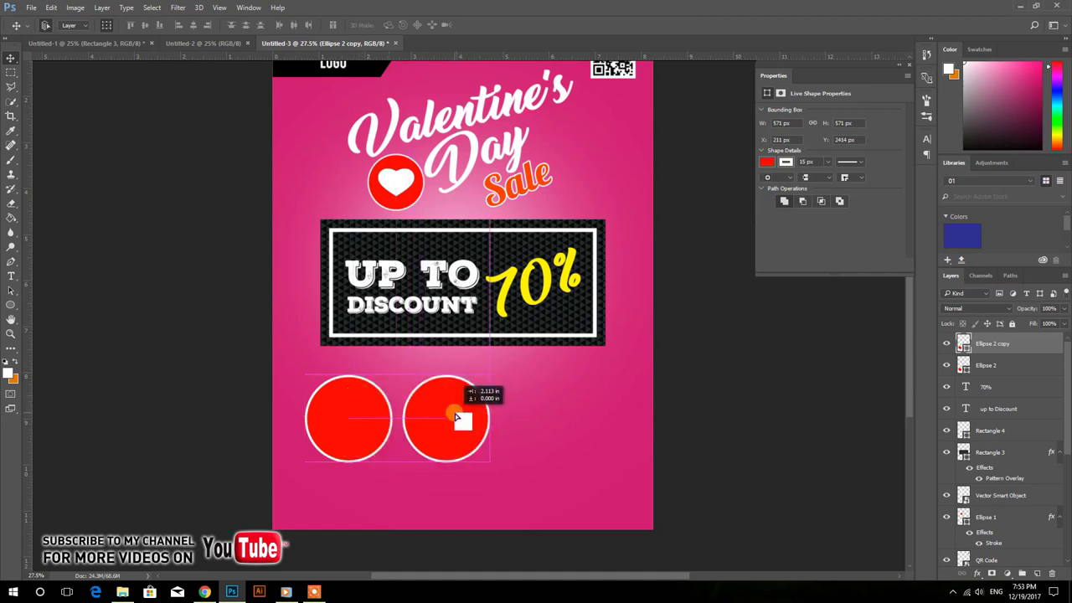
{"action": "left_click_drag", "start_coordinate": [360, 401], "coordinate": [638, 410]}
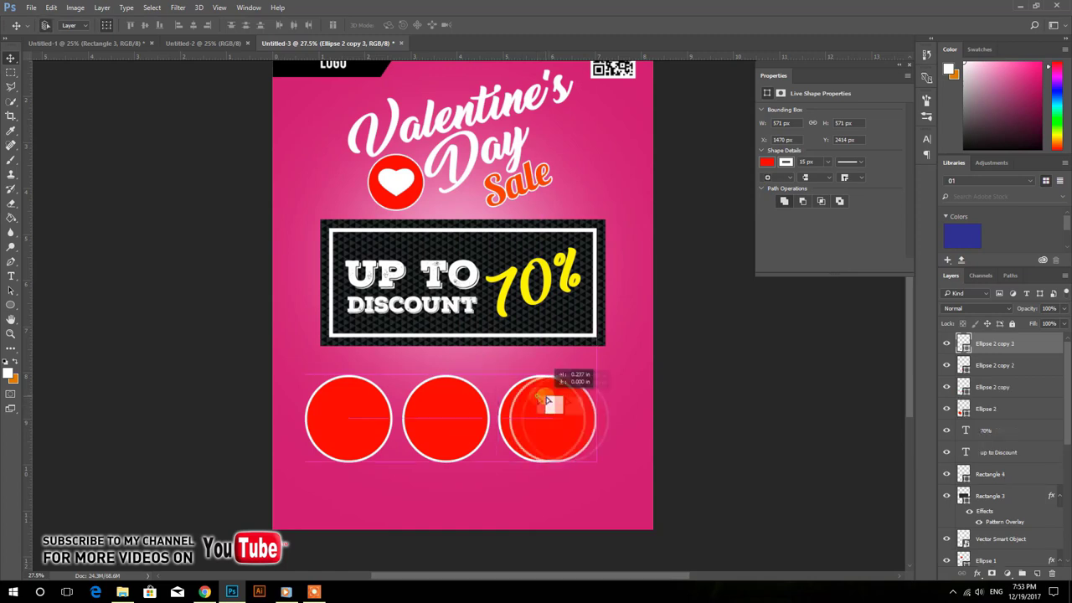
{"action": "left_click", "coordinate": [543, 410], "text": "shift"}
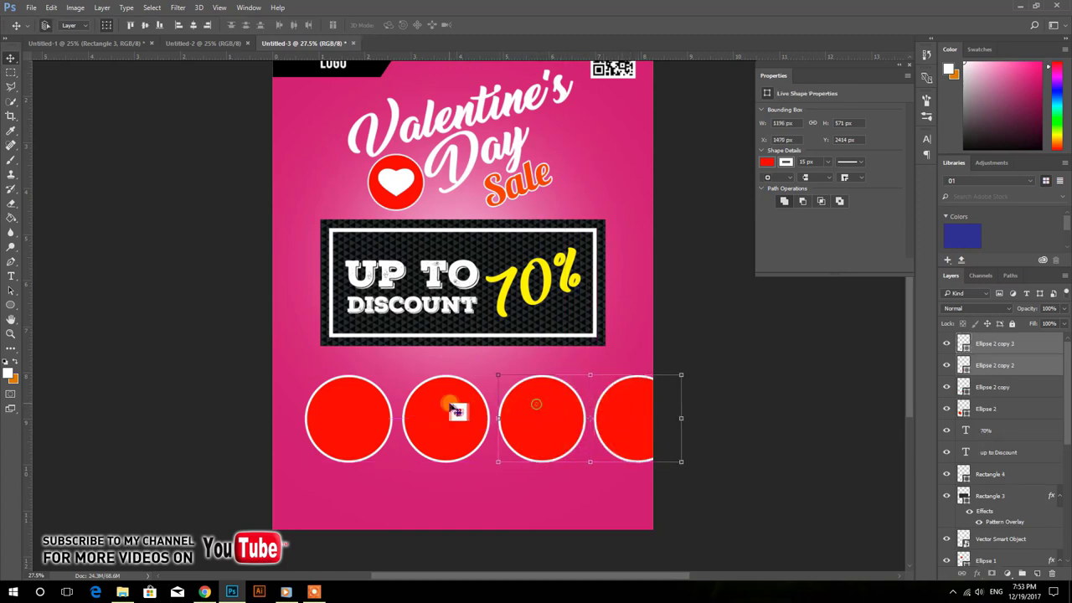
{"action": "left_click", "coordinate": [447, 411], "text": "shift"}
{"action": "left_click", "coordinate": [359, 400], "text": "shift"}
{"action": "key", "text": "ctrl+t"}
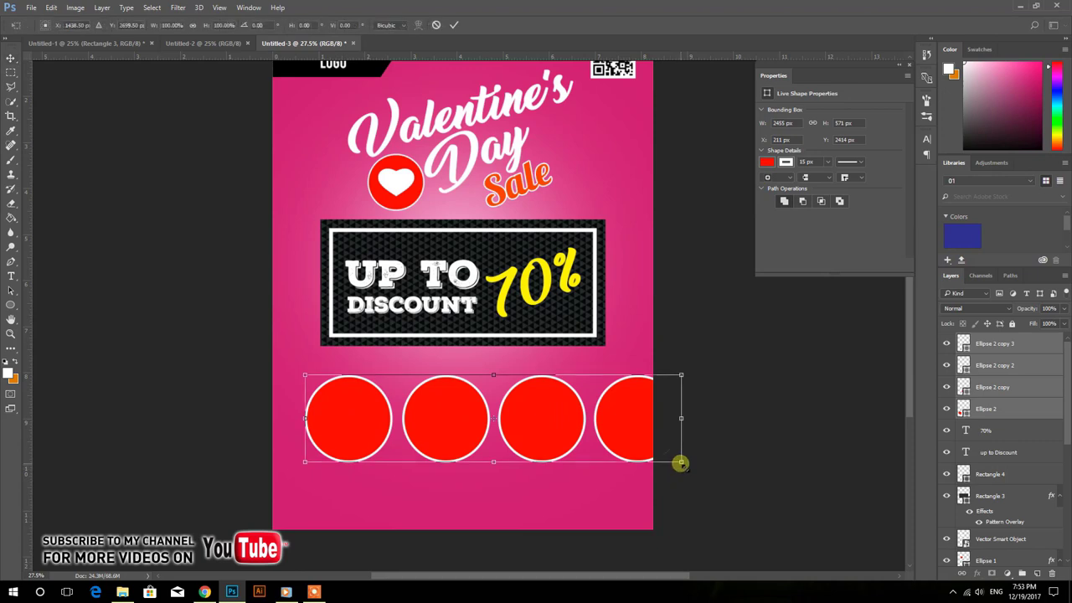
{"action": "left_click_drag", "start_coordinate": [681, 462], "coordinate": [626, 452]}
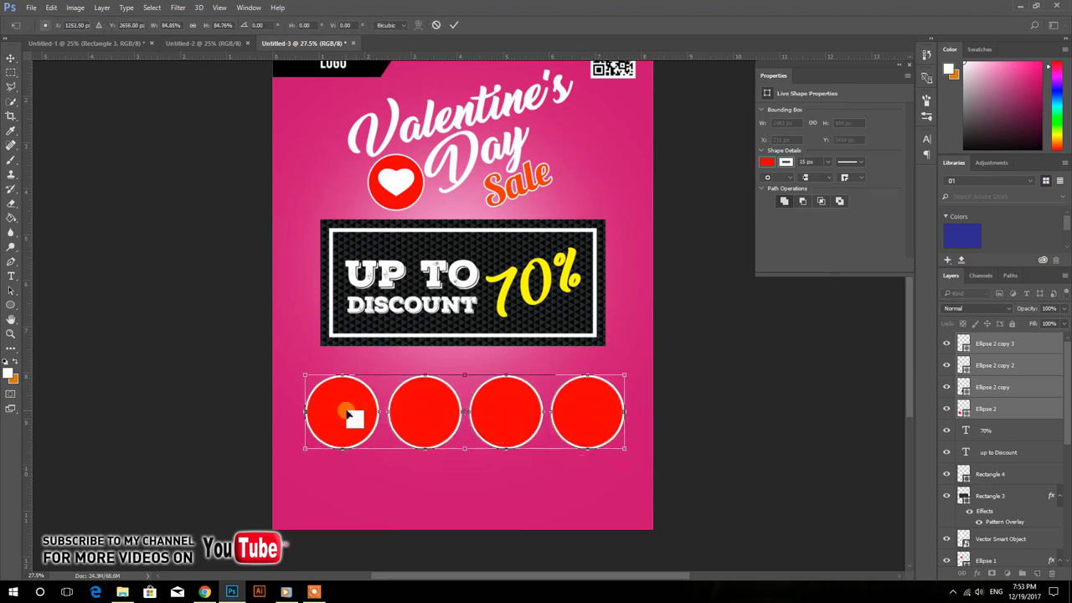
{"action": "left_click_drag", "start_coordinate": [305, 375], "coordinate": [299, 370]}
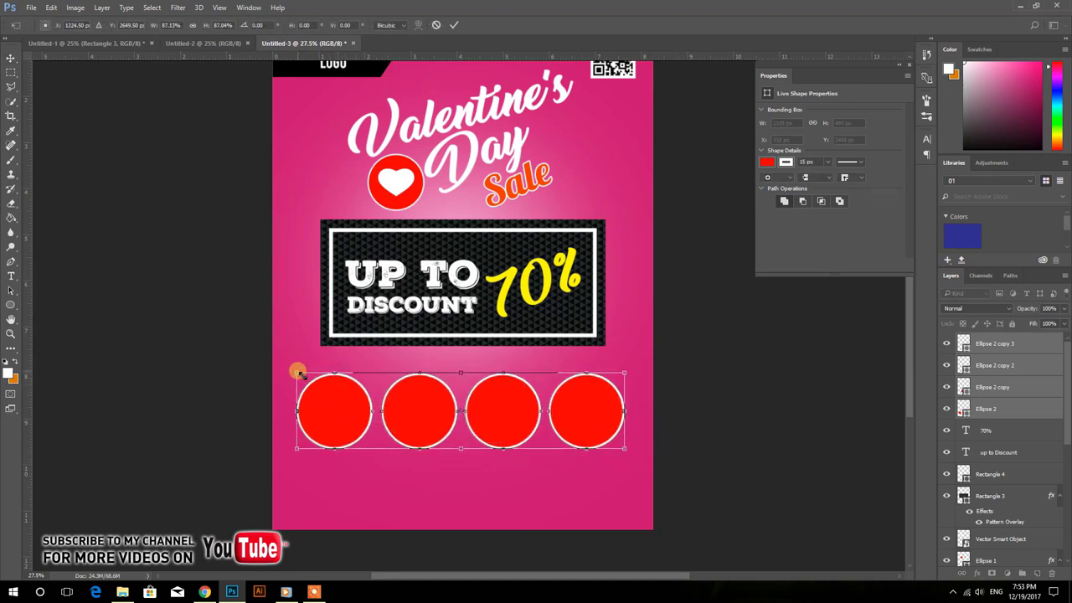
{"action": "key", "text": "Return"}
Step: Bring the first circle's layer to the top of the layer stack
{"action": "left_click", "coordinate": [186, 352]}
{"action": "left_click", "coordinate": [333, 408]}
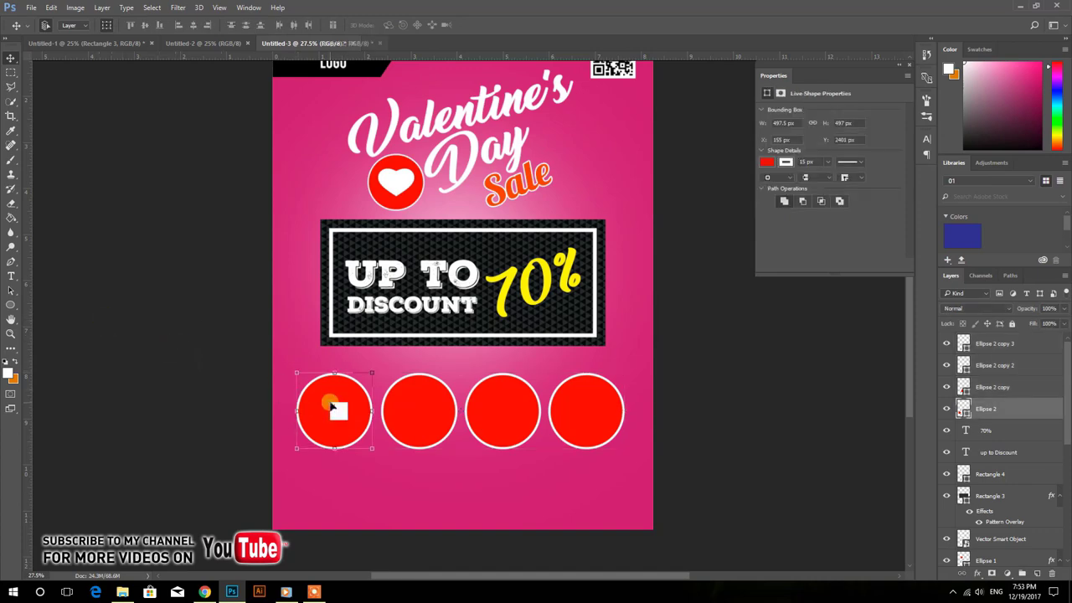
{"action": "key", "text": "ctrl+shift+bracketright"}
{"action": "left_click", "coordinate": [102, 202]}
{"action": "left_click", "coordinate": [133, 111]}
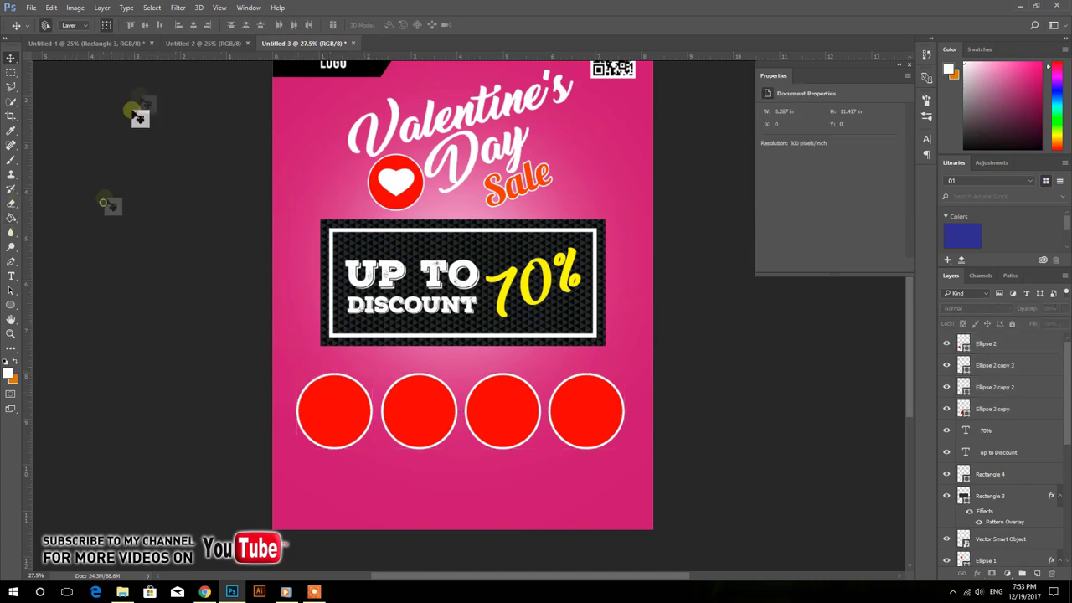
{"action": "left_click", "coordinate": [136, 42]}
Step: Bring the man's photo from Untitled-1 into the flyer, placed over the first red circle
{"action": "mouse_move", "coordinate": [337, 388]}
{"action": "left_mouse_down"}
{"action": "mouse_move", "coordinate": [321, 345]}
{"action": "mouse_move", "coordinate": [309, 35]}
{"action": "mouse_move", "coordinate": [337, 229]}
{"action": "left_mouse_up"}
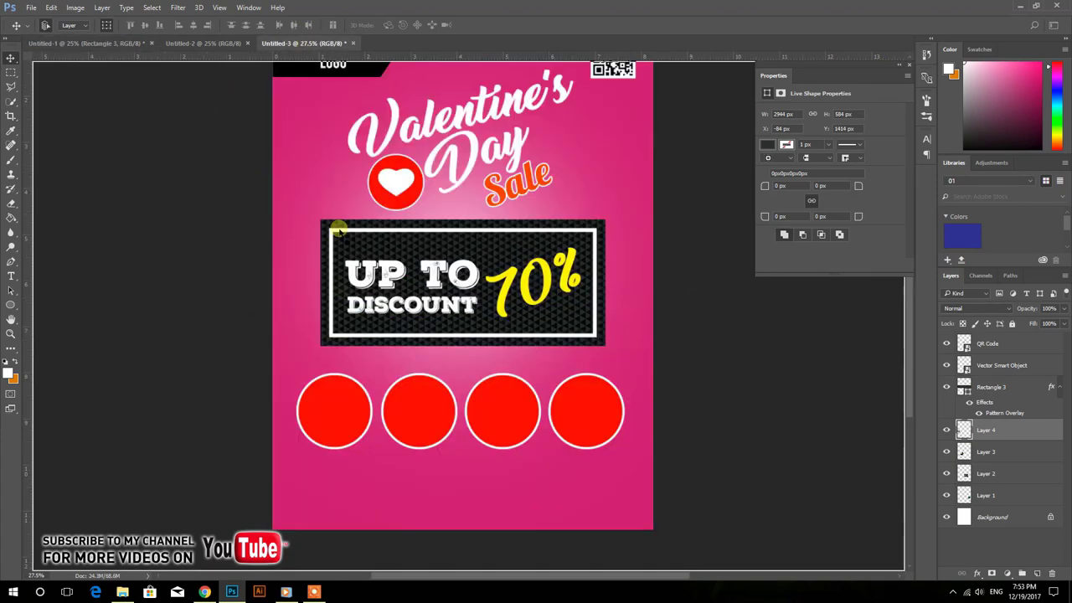
{"action": "left_click_drag", "start_coordinate": [337, 384], "coordinate": [368, 392]}
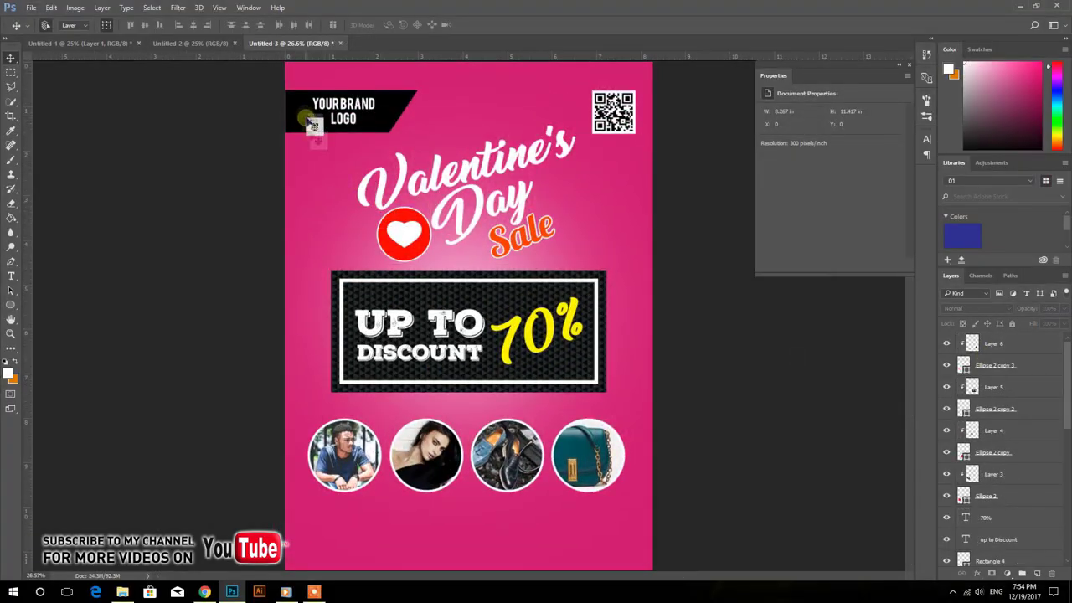
{"action": "left_click", "coordinate": [335, 118]}
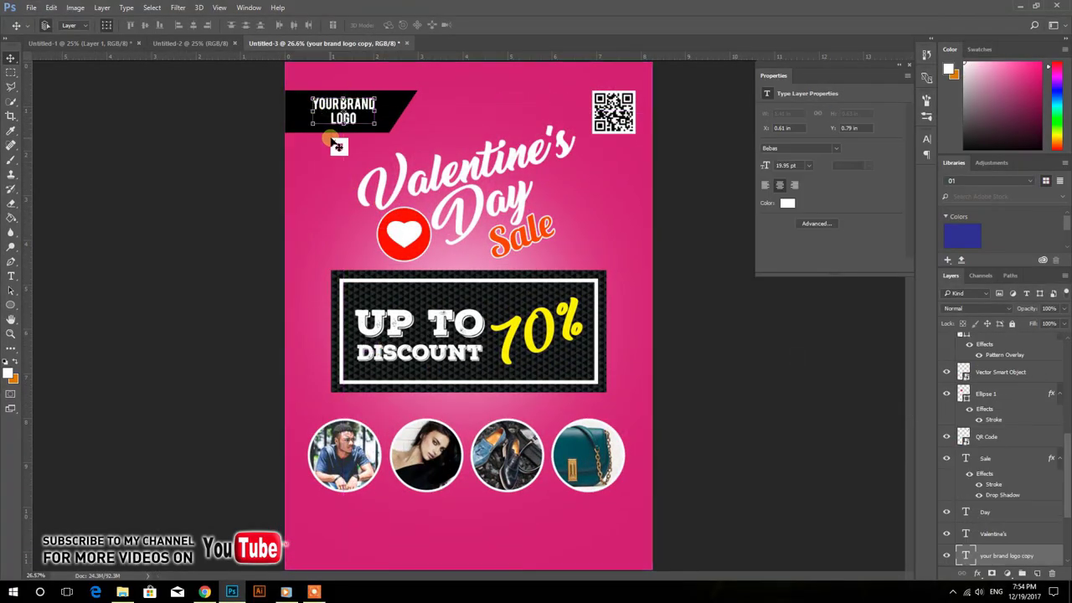
Step: Place a copy of the logo text under the first photo and clear its old wording
{"action": "left_click_drag", "start_coordinate": [329, 109], "coordinate": [329, 512]}
{"action": "key", "text": "t"}
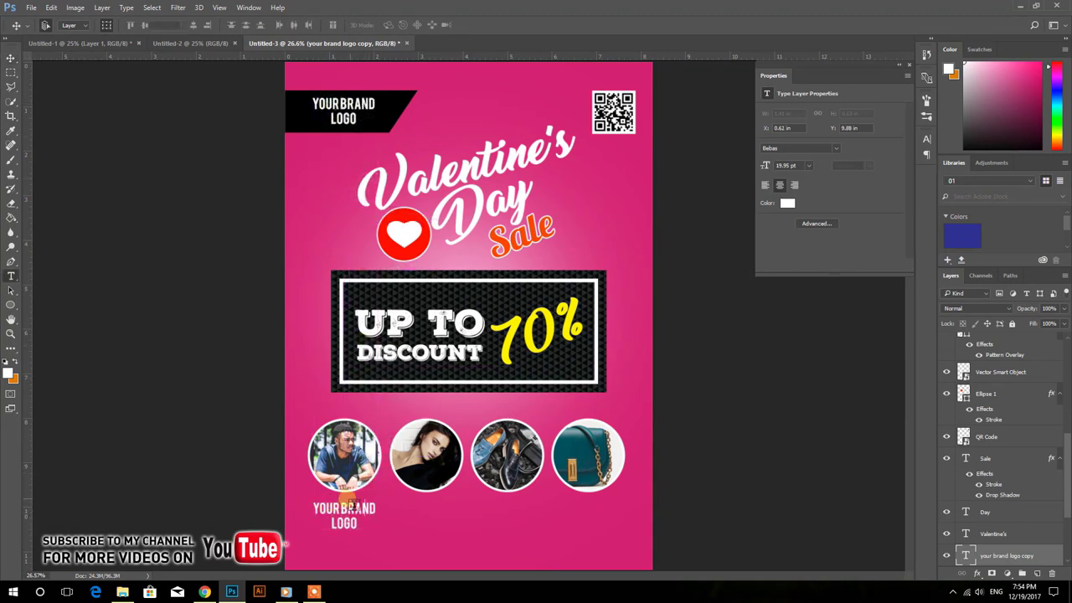
{"action": "triple_click", "coordinate": [347, 510]}
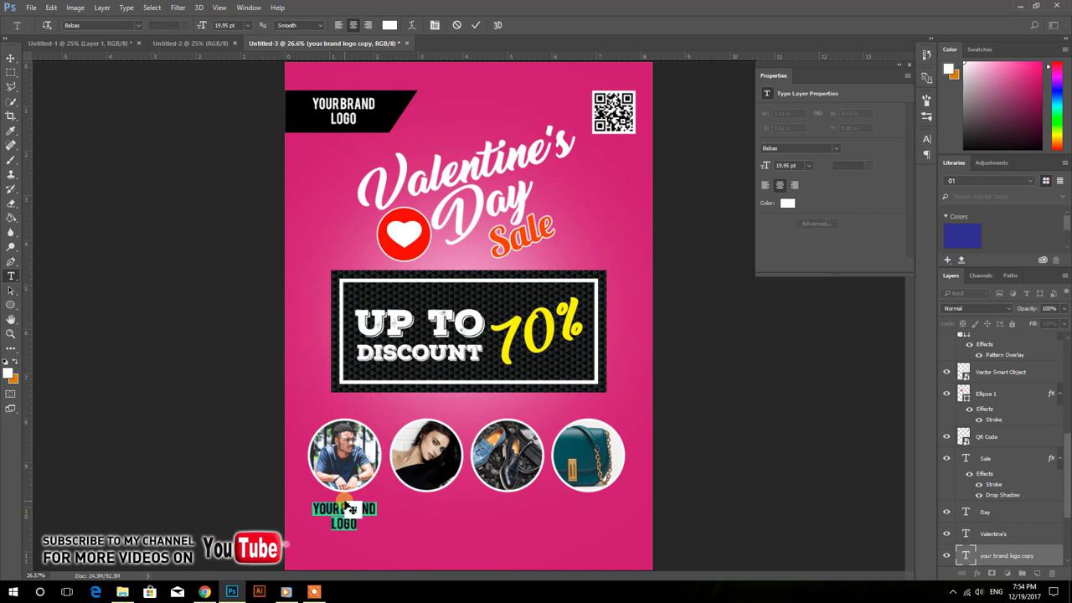
{"action": "key", "text": "BackSpace"}
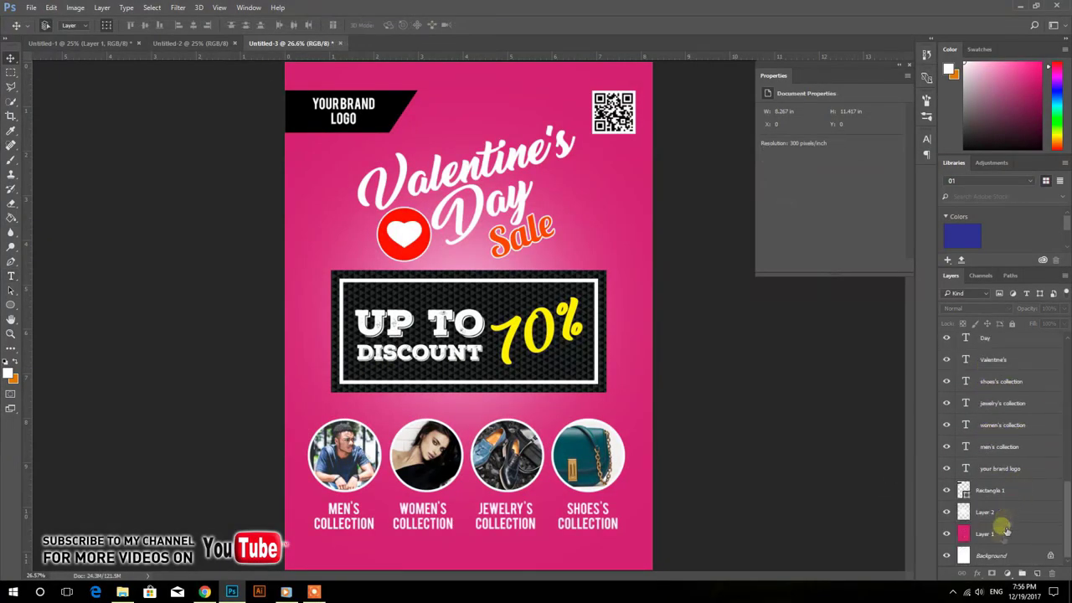
Step: Lock the background layers Layer 1 and Layer 2
{"action": "left_click", "coordinate": [1005, 532]}
{"action": "left_click", "coordinate": [998, 511]}
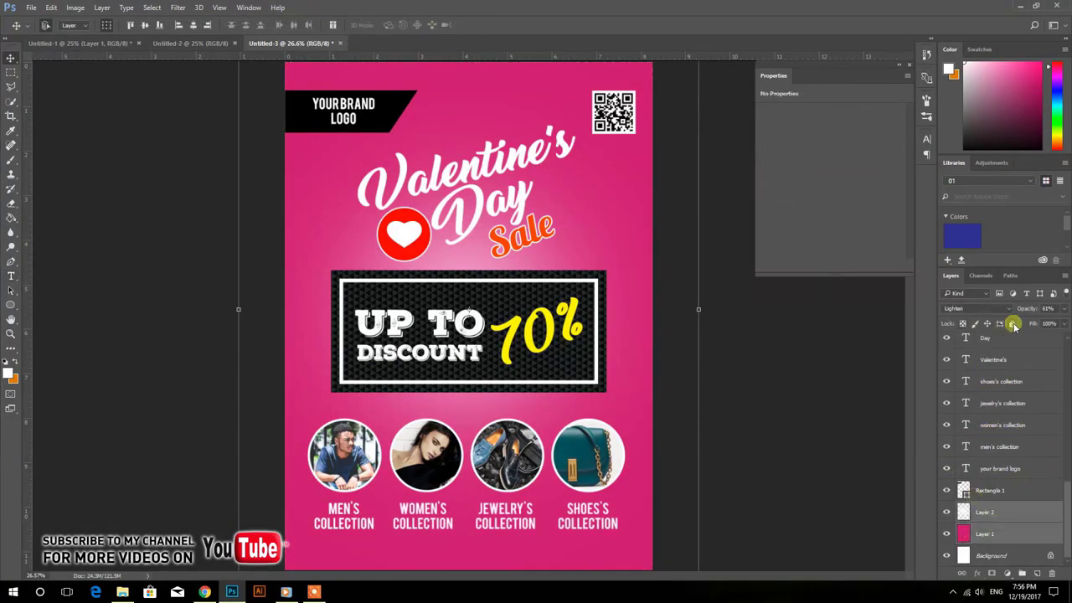
{"action": "left_click", "coordinate": [1013, 324]}
{"action": "left_click", "coordinate": [804, 362]}
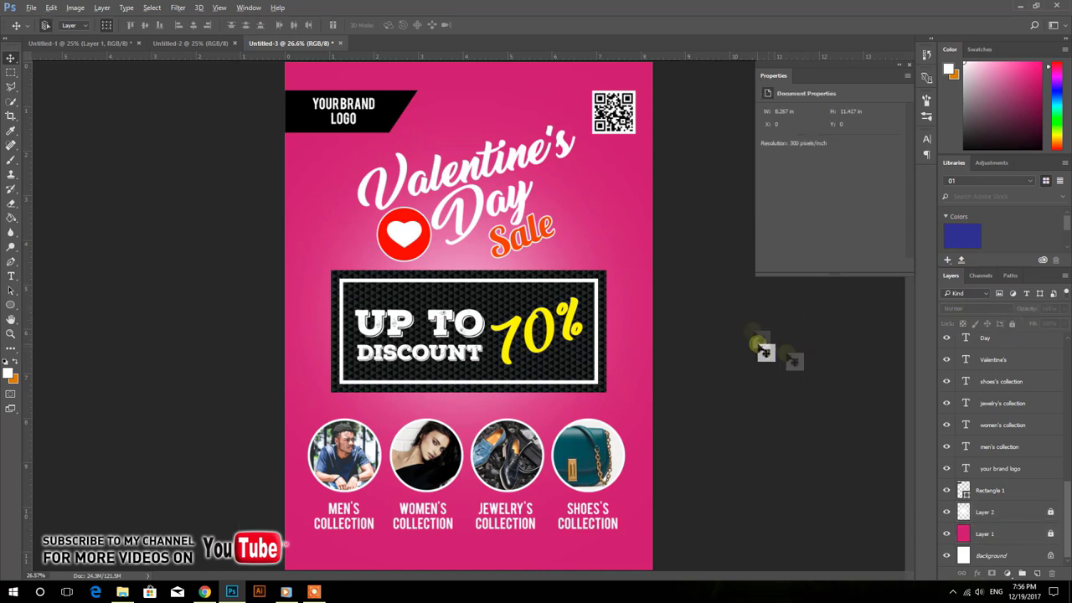
{"action": "left_click", "coordinate": [909, 67]}
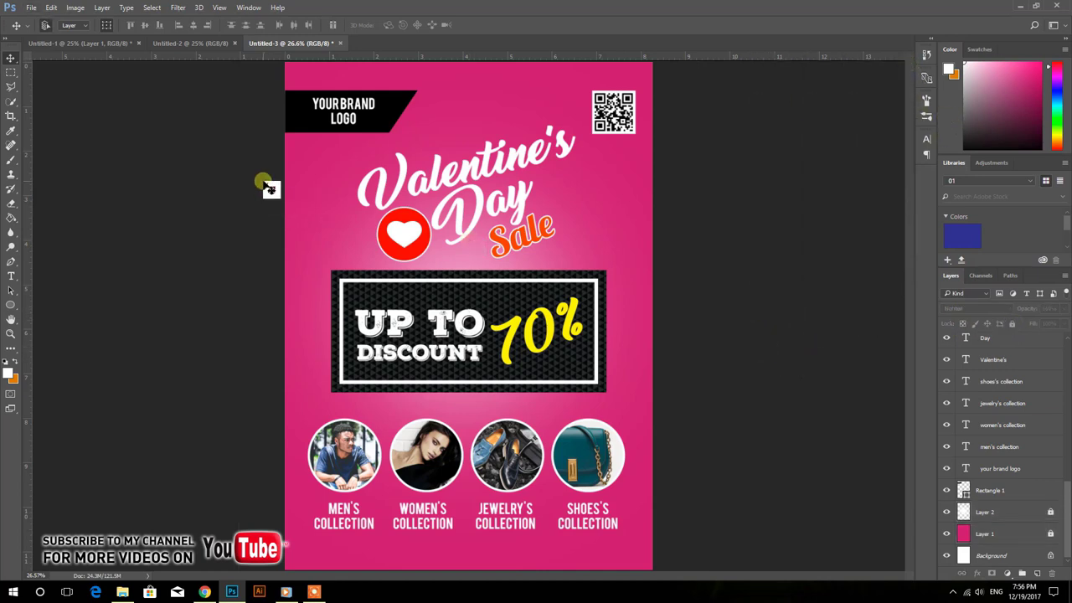
Step: Scale the headline, discount box and photo row to about 94% and shift them upward
{"action": "mouse_move", "coordinate": [237, 163]}
{"action": "left_mouse_down"}
{"action": "mouse_move", "coordinate": [584, 523]}
{"action": "mouse_move", "coordinate": [624, 507]}
{"action": "mouse_move", "coordinate": [633, 515]}
{"action": "left_mouse_up"}
{"action": "left_click", "coordinate": [641, 529]}
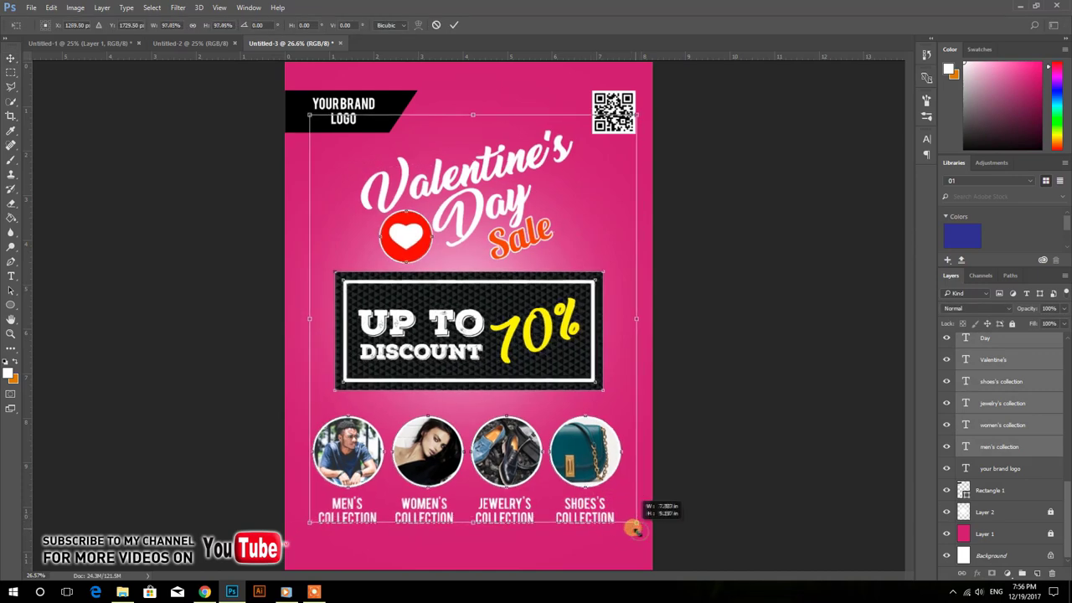
{"action": "left_click_drag", "start_coordinate": [485, 373], "coordinate": [486, 350]}
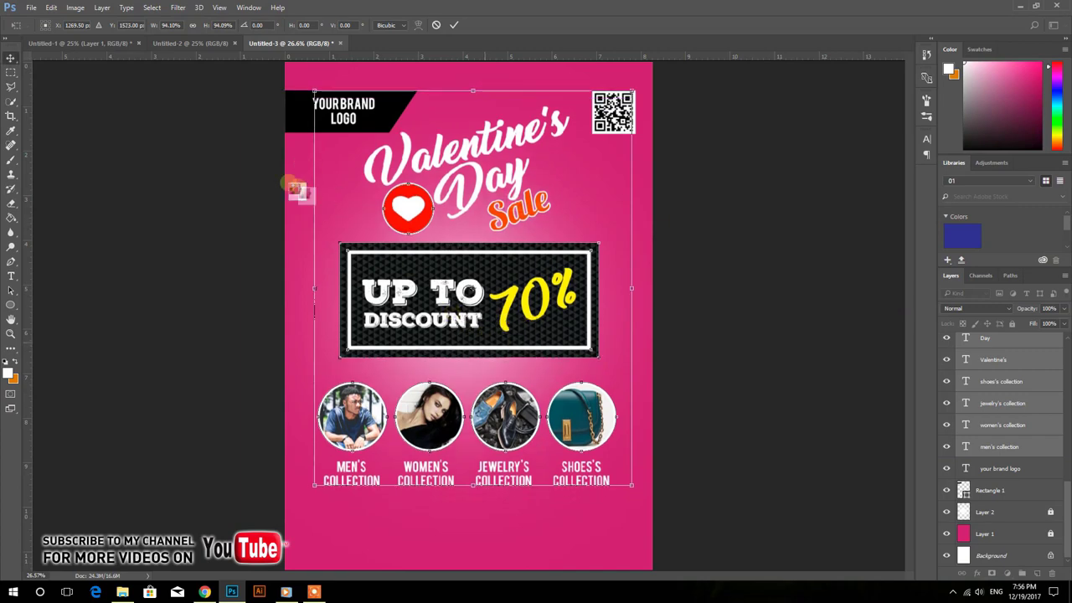
{"action": "key", "text": "Return"}
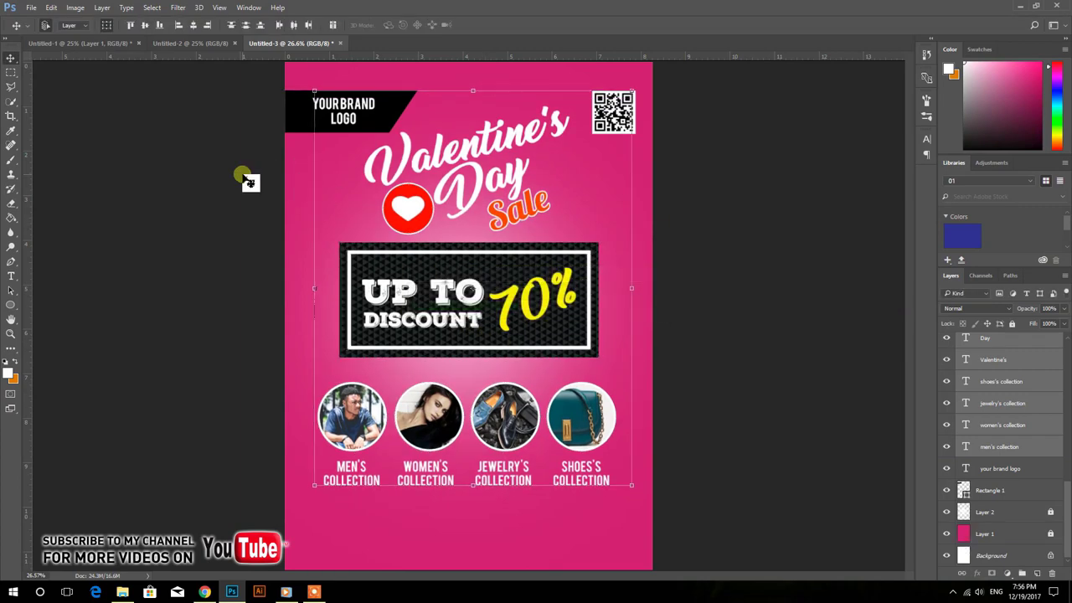
Step: Add a darker, larger, spread drop shadow to the Valentine's title text
{"action": "left_click", "coordinate": [231, 204]}
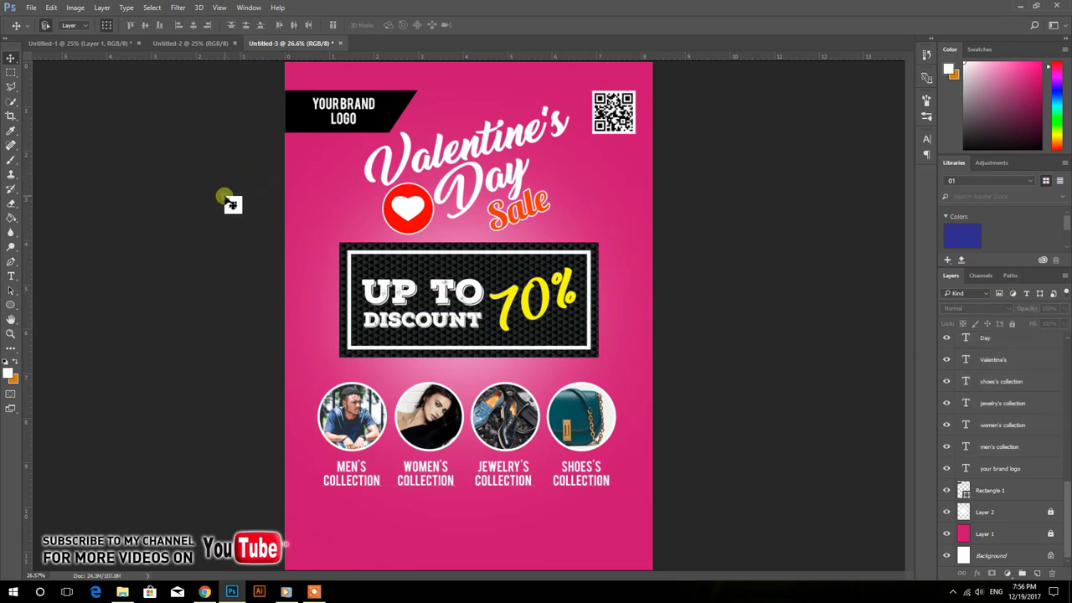
{"action": "left_click", "coordinate": [437, 174]}
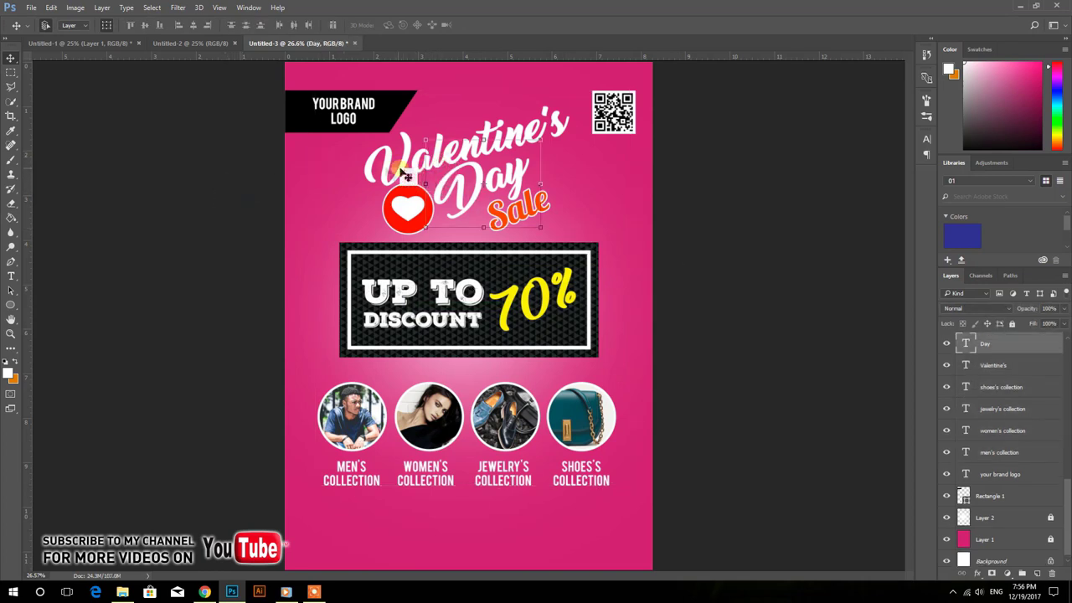
{"action": "left_click", "coordinate": [419, 176]}
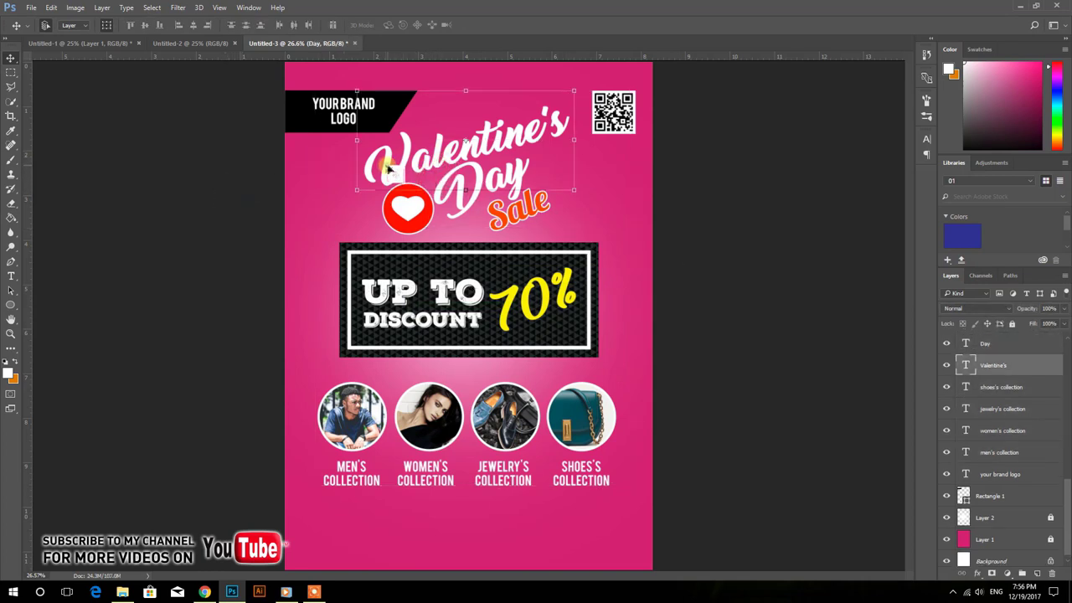
{"action": "left_click", "coordinate": [982, 575]}
{"action": "left_click", "coordinate": [994, 552]}
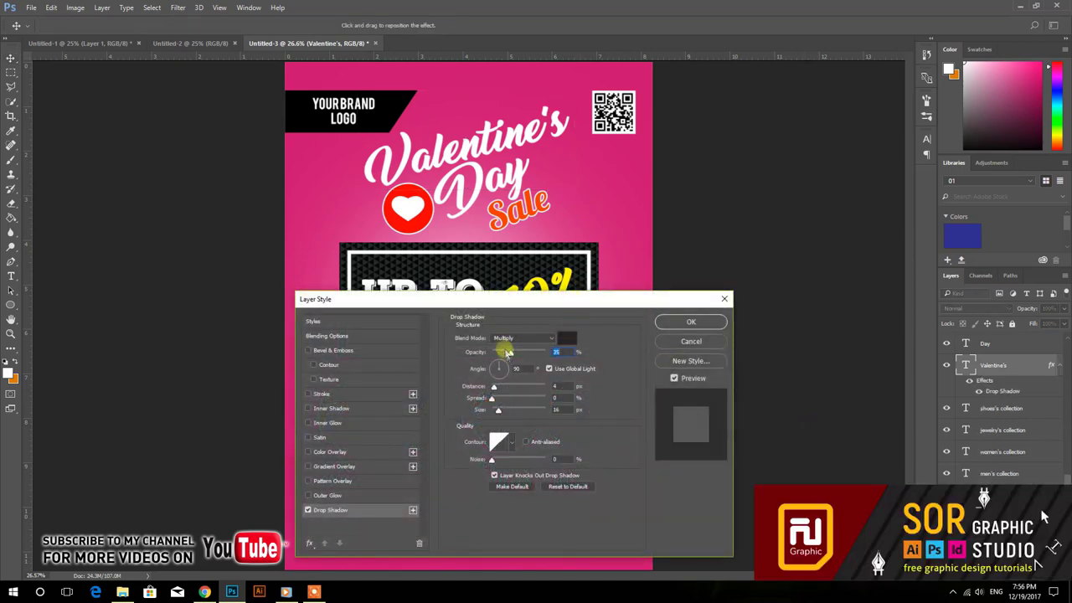
{"action": "left_click_drag", "start_coordinate": [513, 355], "coordinate": [526, 352]}
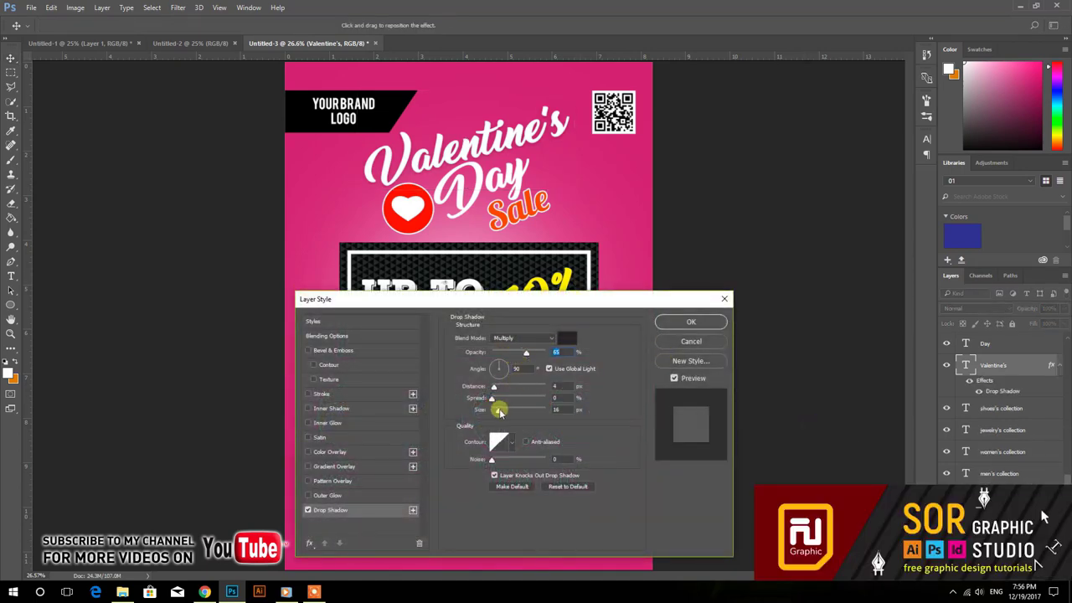
{"action": "mouse_move", "coordinate": [499, 410]}
{"action": "left_mouse_down"}
{"action": "mouse_move", "coordinate": [511, 410]}
{"action": "mouse_move", "coordinate": [507, 389]}
{"action": "mouse_move", "coordinate": [513, 397]}
{"action": "left_mouse_up"}
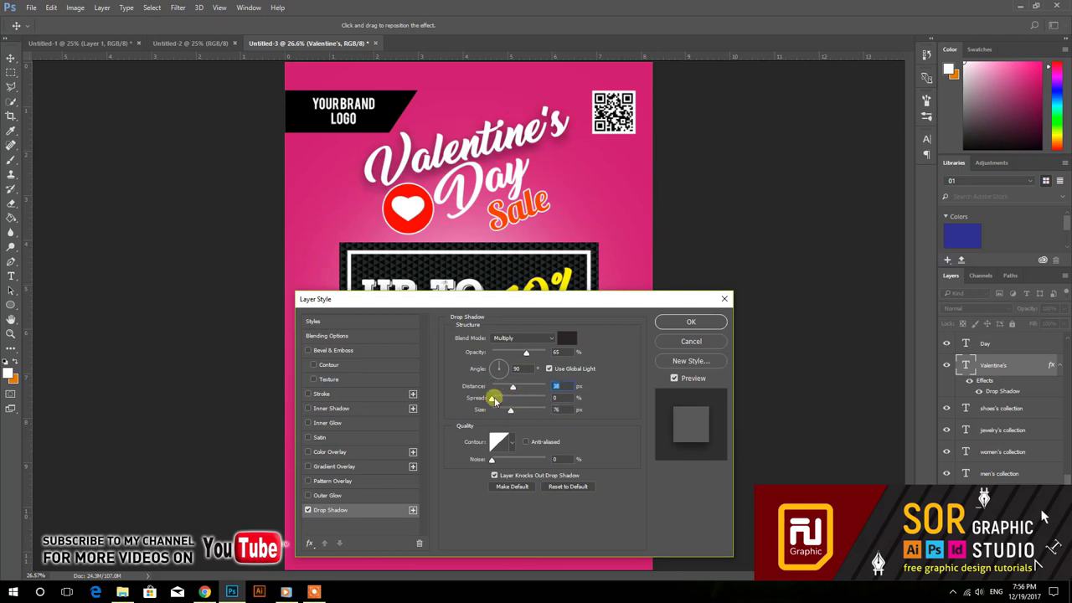
{"action": "left_click_drag", "start_coordinate": [493, 398], "coordinate": [498, 398]}
{"action": "left_click", "coordinate": [666, 326]}
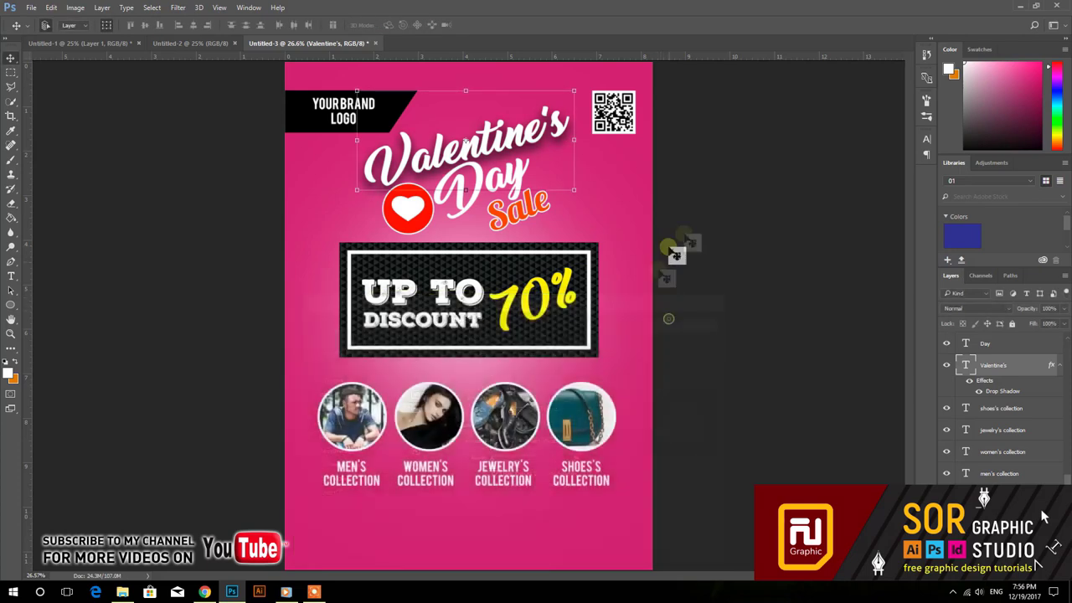
Step: Give 'Day' a drop shadow of 27 px size and 16% opacity, then duplicate the logo text layer
{"action": "left_click", "coordinate": [469, 216]}
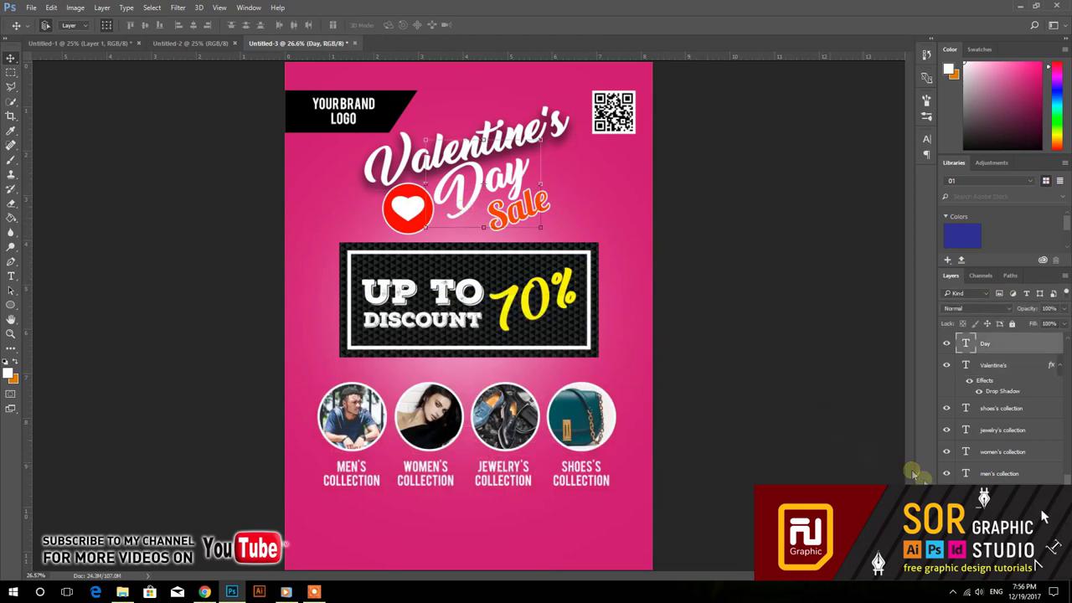
{"action": "left_click", "coordinate": [972, 496]}
{"action": "left_click", "coordinate": [997, 544]}
{"action": "left_click_drag", "start_coordinate": [511, 409], "coordinate": [501, 412]}
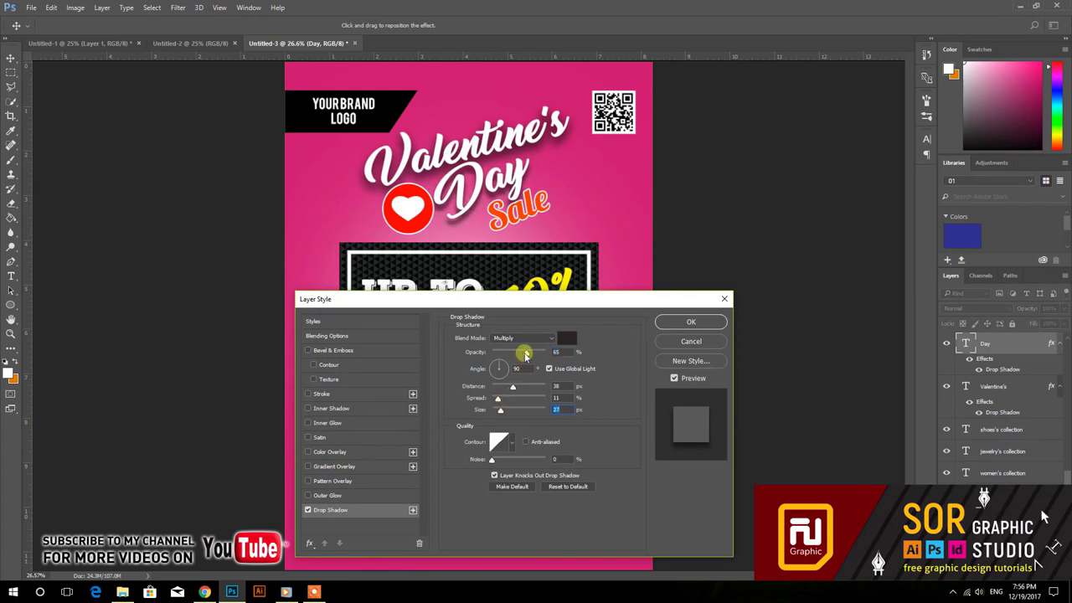
{"action": "left_click_drag", "start_coordinate": [526, 353], "coordinate": [500, 352]}
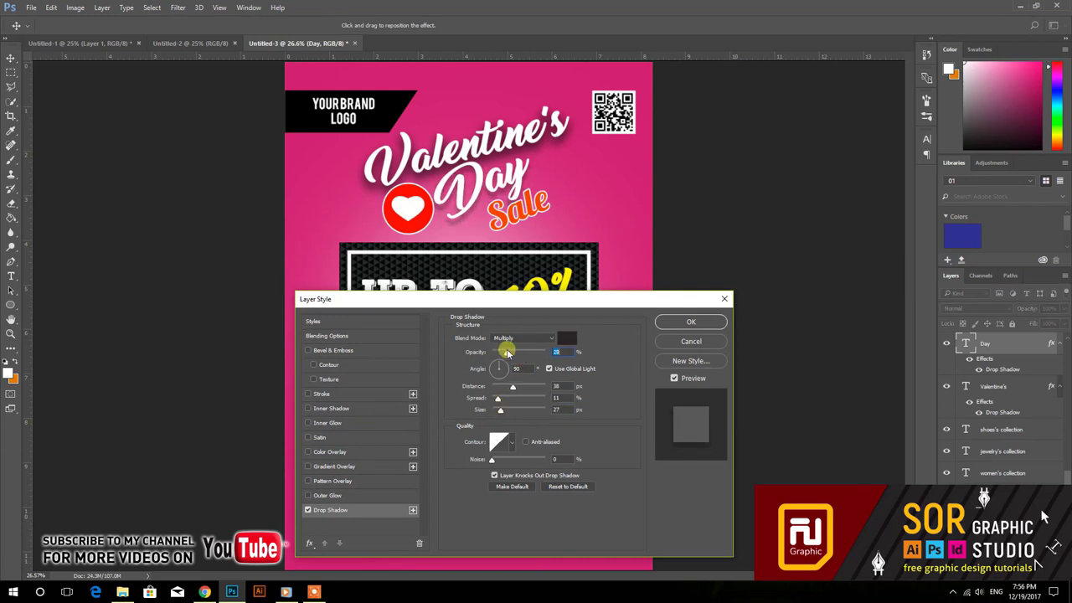
{"action": "left_click", "coordinate": [678, 323]}
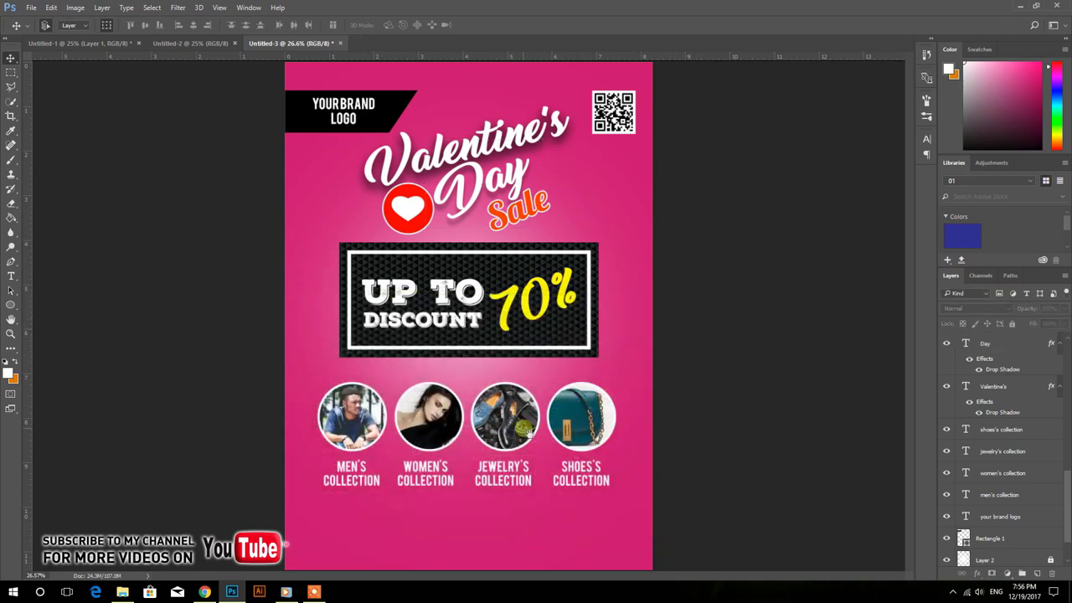
{"action": "key", "text": "ctrl+j"}
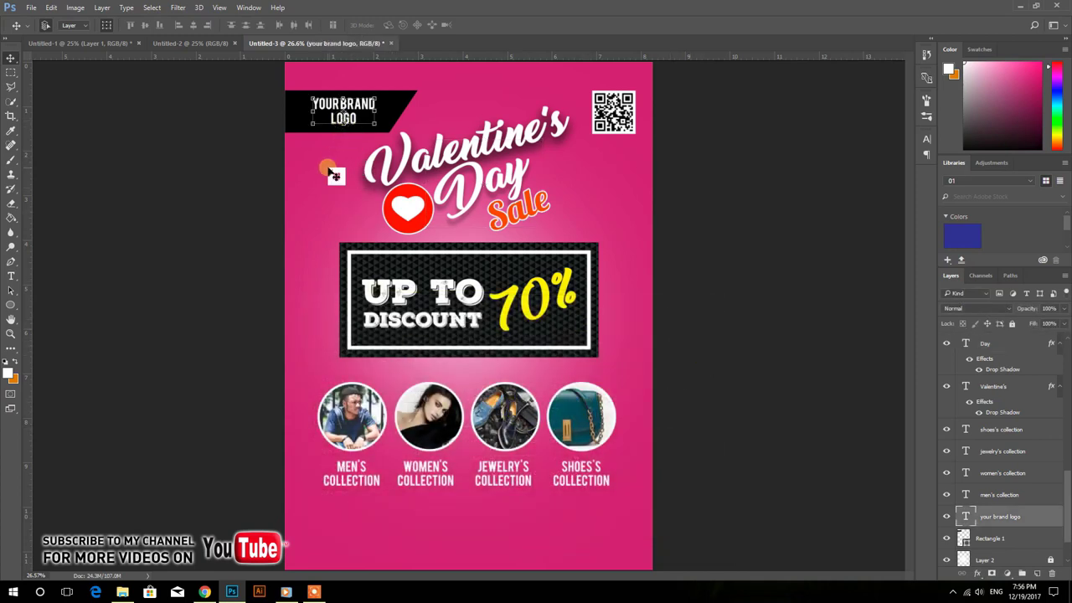
Step: Move the text copy into the footer as the address and duplicate it below for the domain
{"action": "left_click_drag", "start_coordinate": [339, 108], "coordinate": [448, 518]}
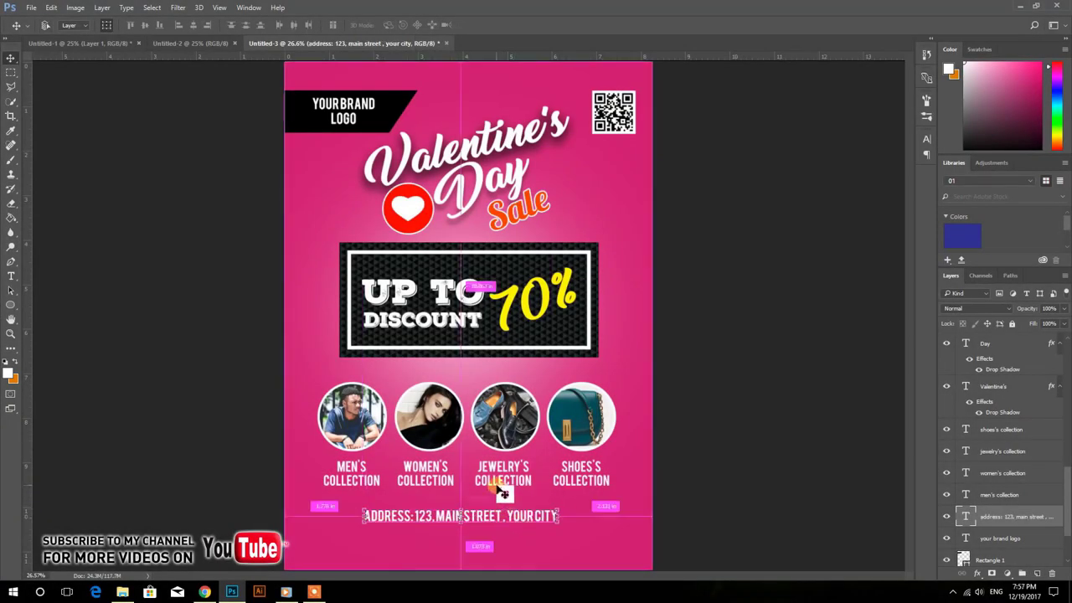
{"action": "key", "text": "ctrl+j"}
{"action": "left_click_drag", "start_coordinate": [491, 518], "coordinate": [491, 552]}
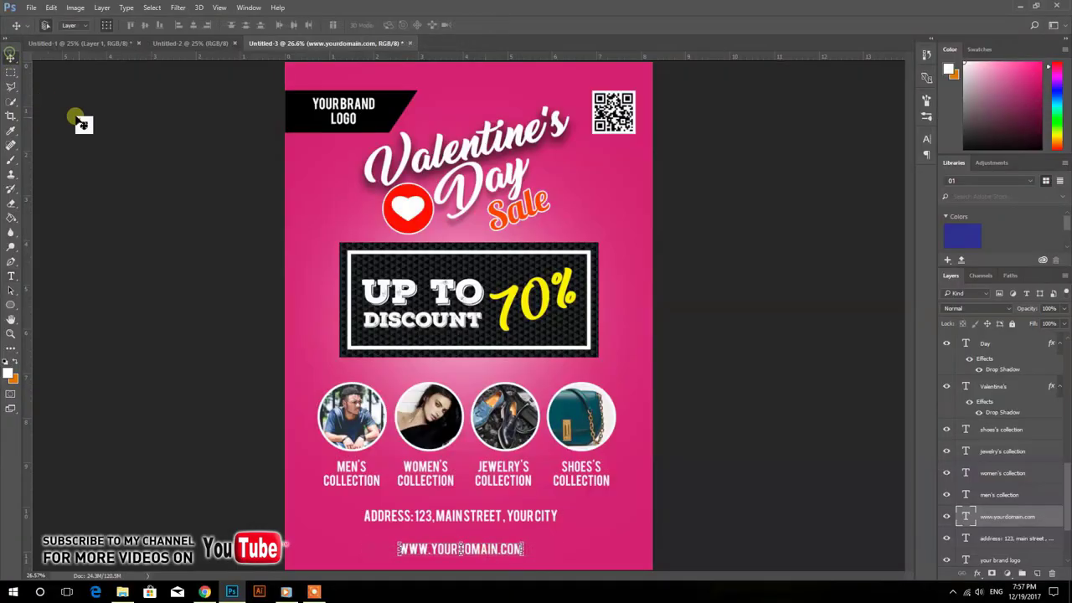
{"action": "left_click", "coordinate": [134, 176]}
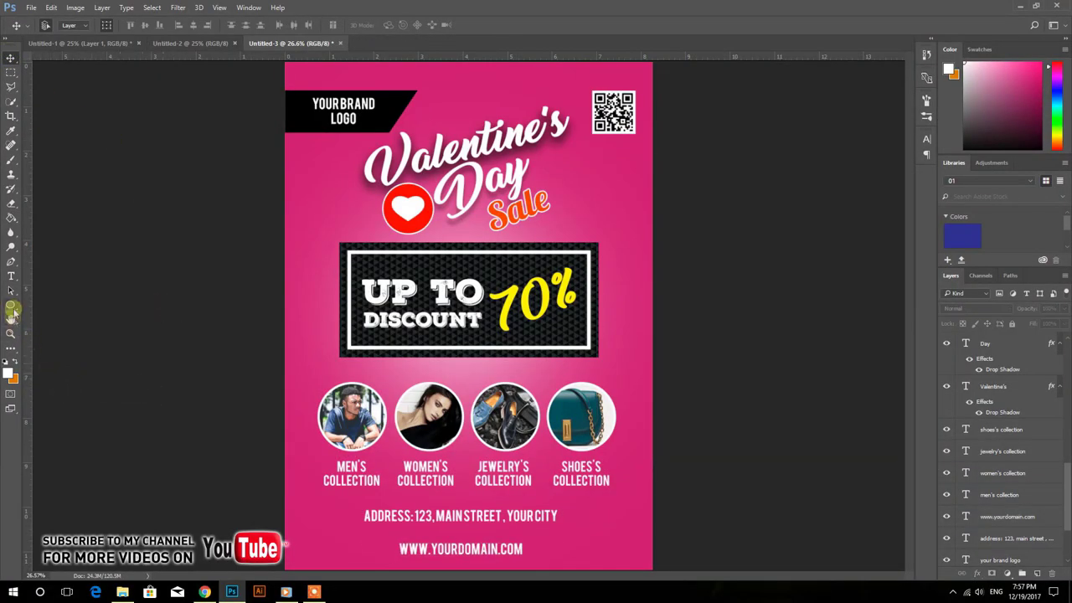
Step: Draw a thin rectangle divider under the address, filled with yellow sampled from the 70% text
{"action": "right_click", "coordinate": [11, 310]}
{"action": "left_click", "coordinate": [46, 306]}
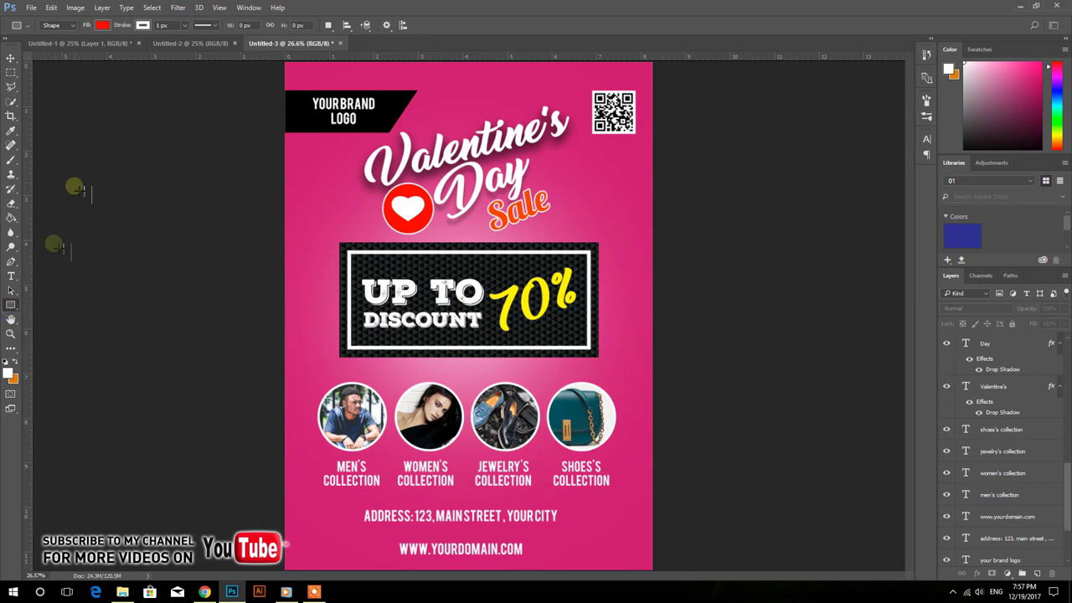
{"action": "left_click", "coordinate": [103, 26]}
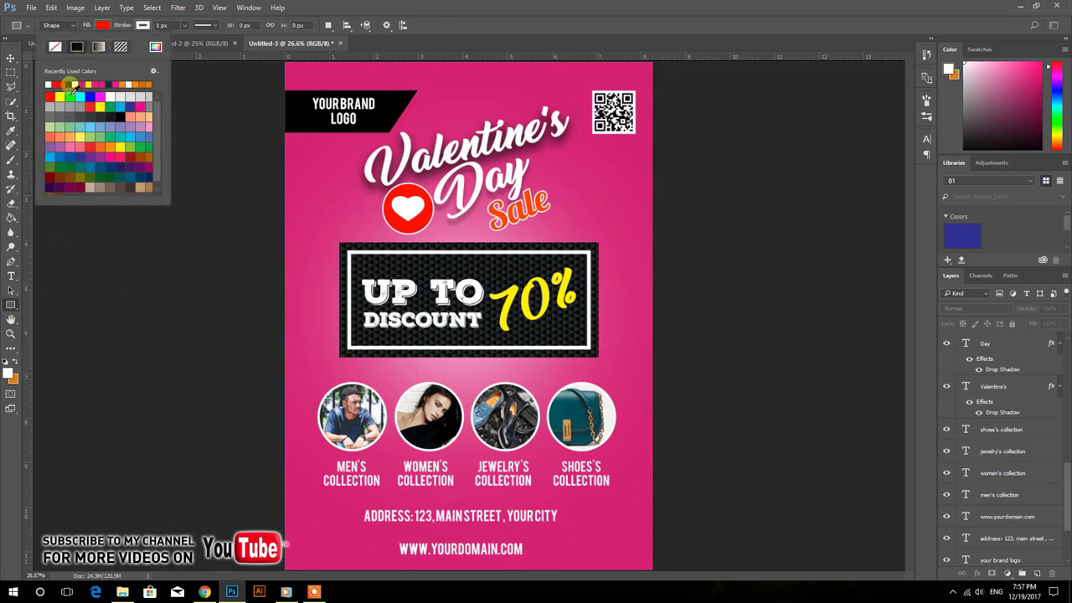
{"action": "left_click", "coordinate": [142, 26]}
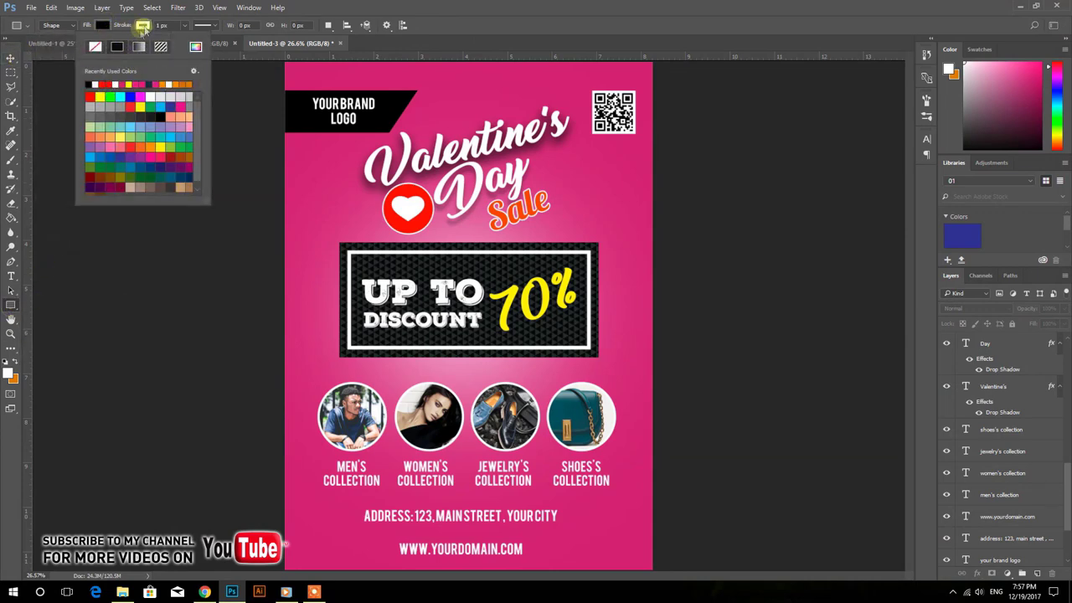
{"action": "left_click", "coordinate": [12, 59]}
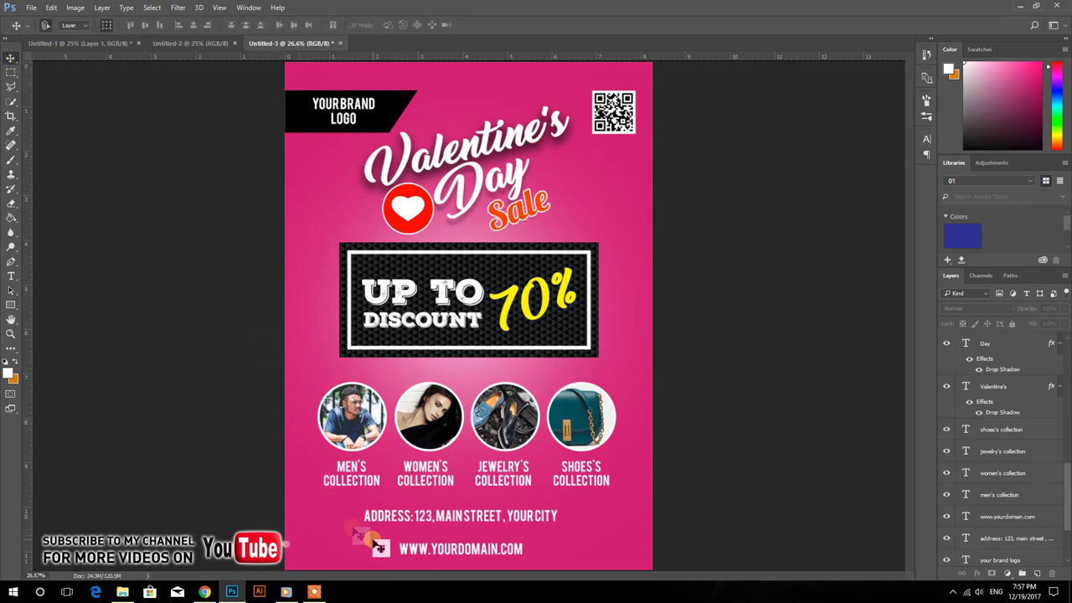
{"action": "left_click", "coordinate": [12, 306]}
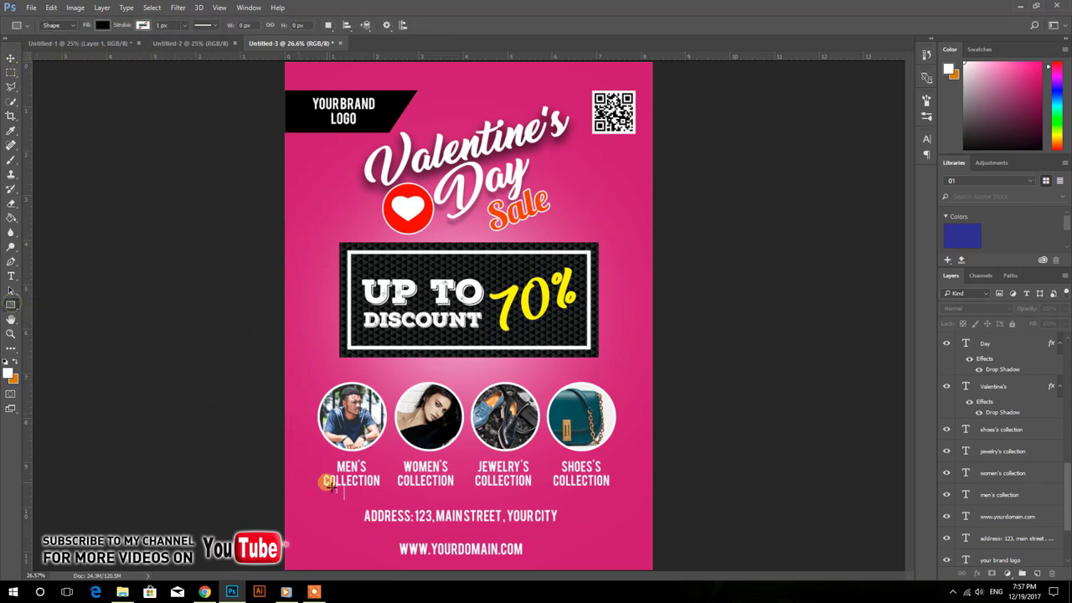
{"action": "left_click_drag", "start_coordinate": [367, 532], "coordinate": [557, 536]}
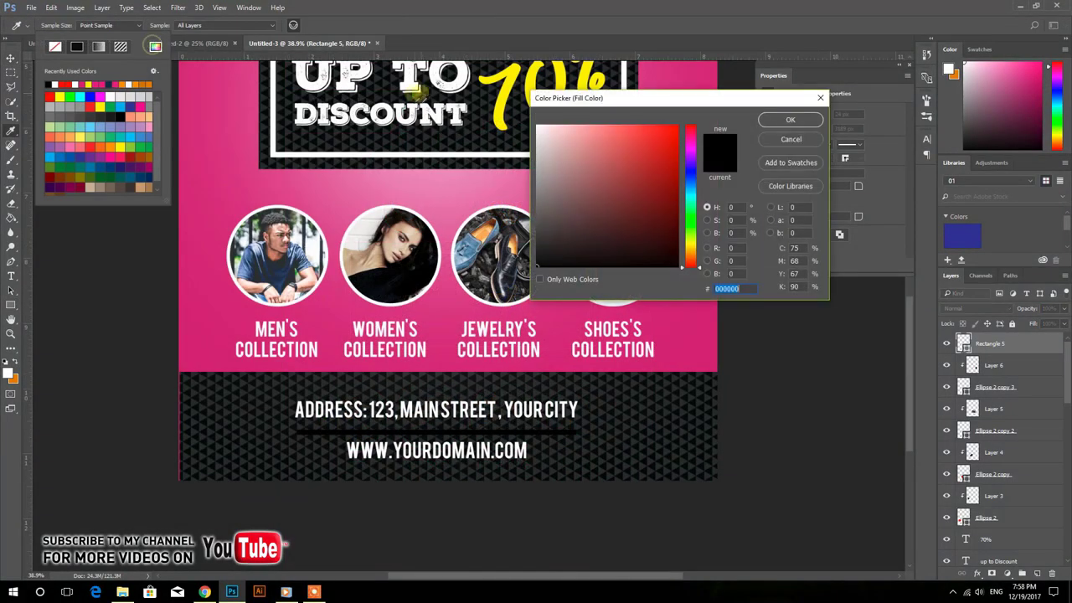
{"action": "left_click", "coordinate": [503, 87]}
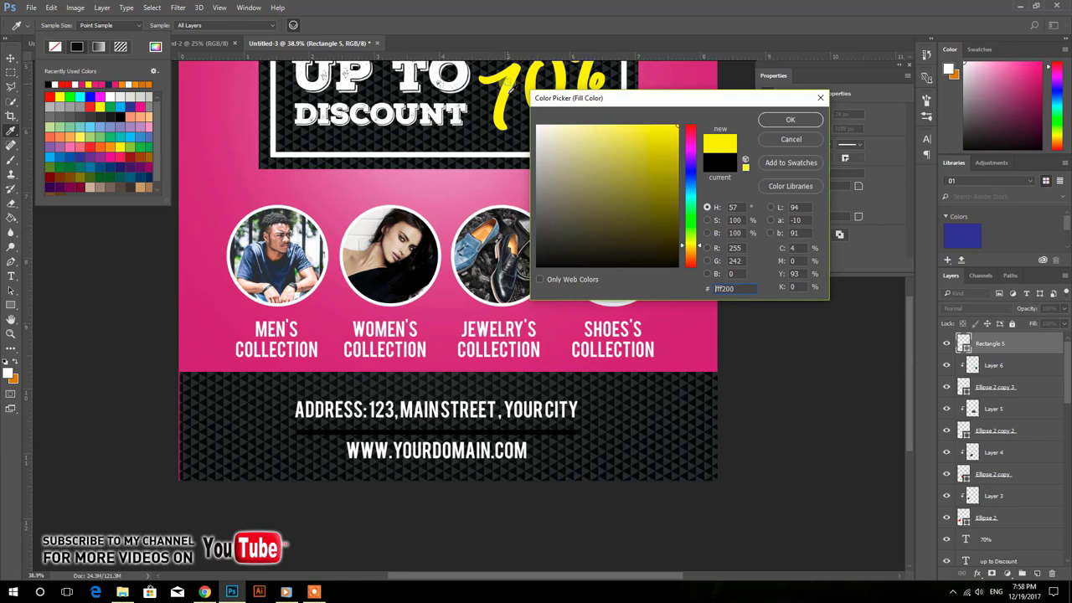
{"action": "left_click", "coordinate": [793, 121]}
Step: Stretch the dark footer rectangle's left edge out to the page edge
{"action": "key", "text": "v"}
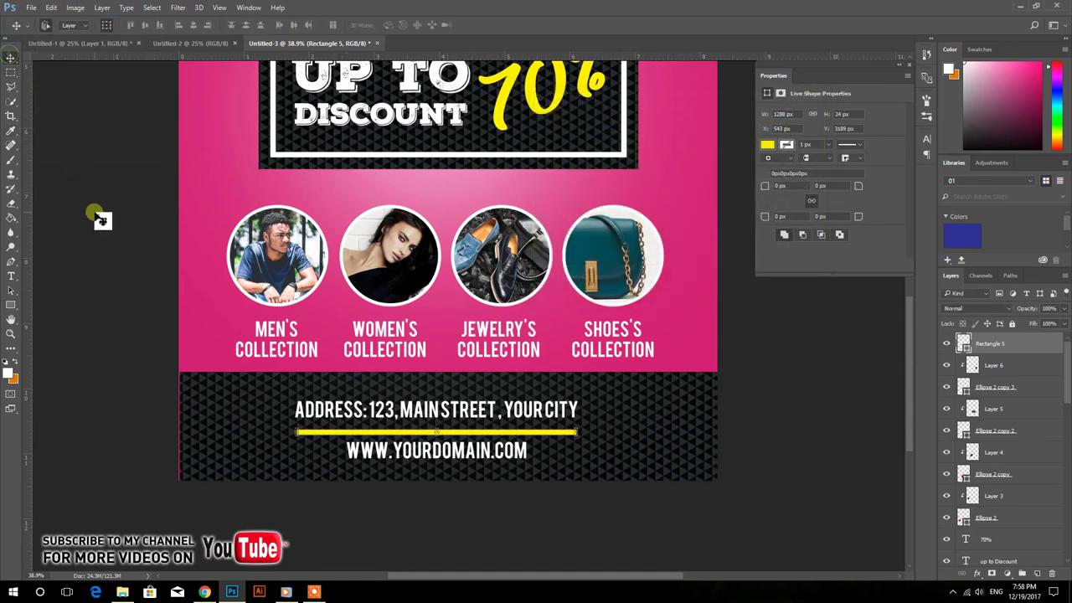
{"action": "left_click", "coordinate": [246, 402]}
{"action": "left_click_drag", "start_coordinate": [181, 426], "coordinate": [178, 426]}
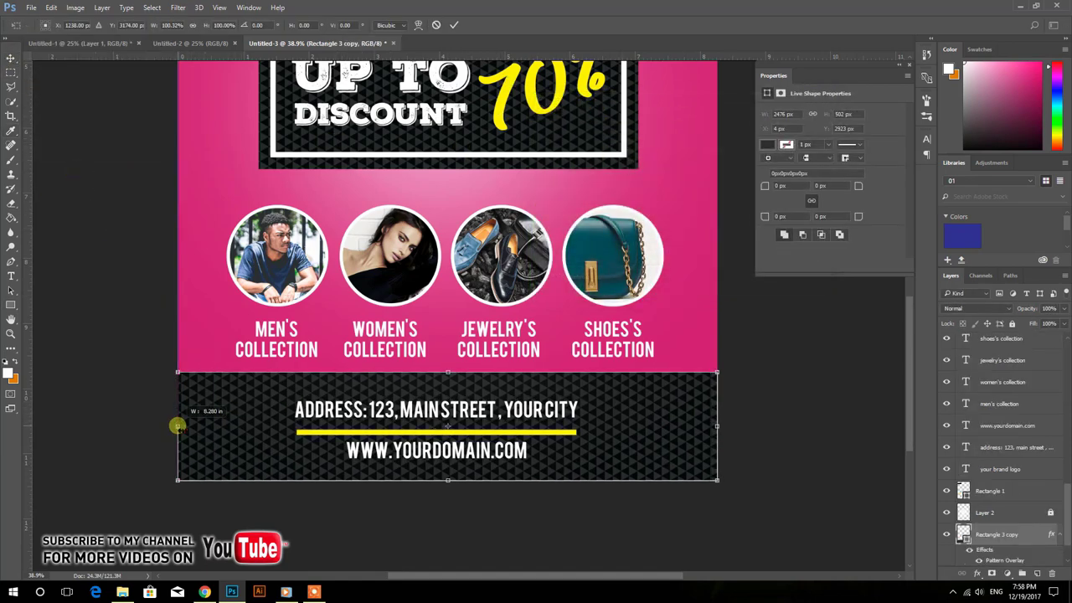
{"action": "left_click", "coordinate": [758, 446]}
{"action": "key", "text": "ctrl+0"}
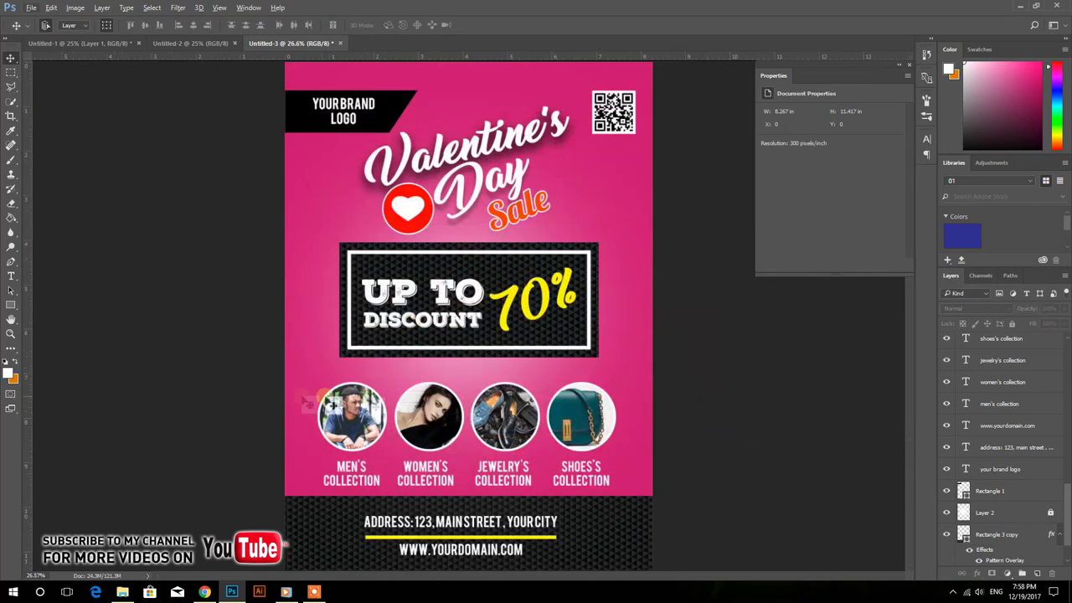
Step: Nudge the circle and photo layers slightly higher, then zoom out to view the finished flyer
{"action": "left_click", "coordinate": [331, 405]}
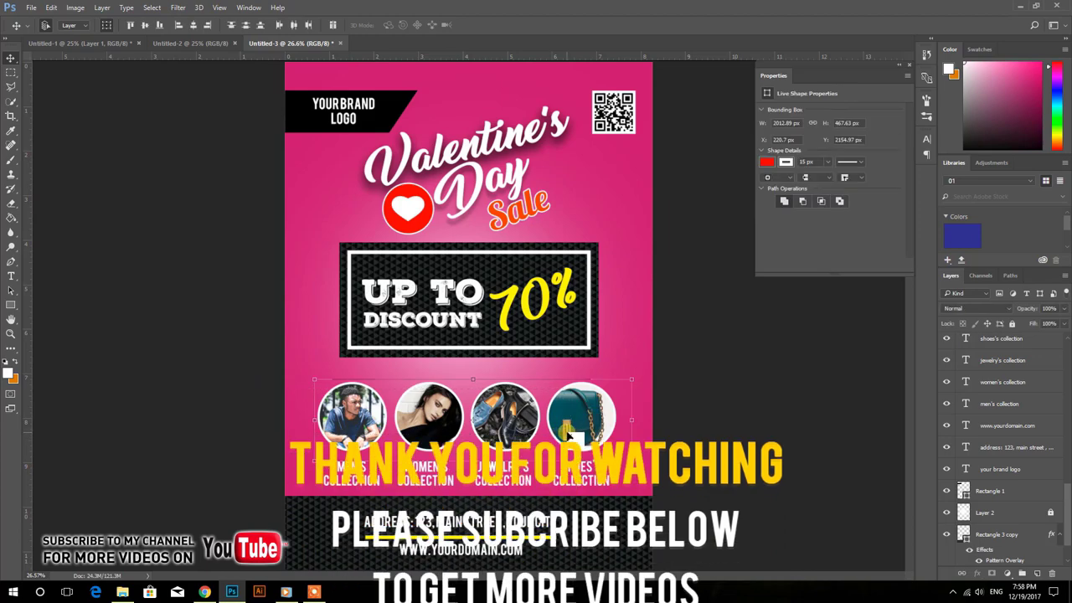
{"action": "mouse_move", "coordinate": [570, 432]}
{"action": "left_mouse_down"}
{"action": "mouse_move", "coordinate": [275, 394]}
{"action": "mouse_move", "coordinate": [608, 497]}
{"action": "left_mouse_up"}
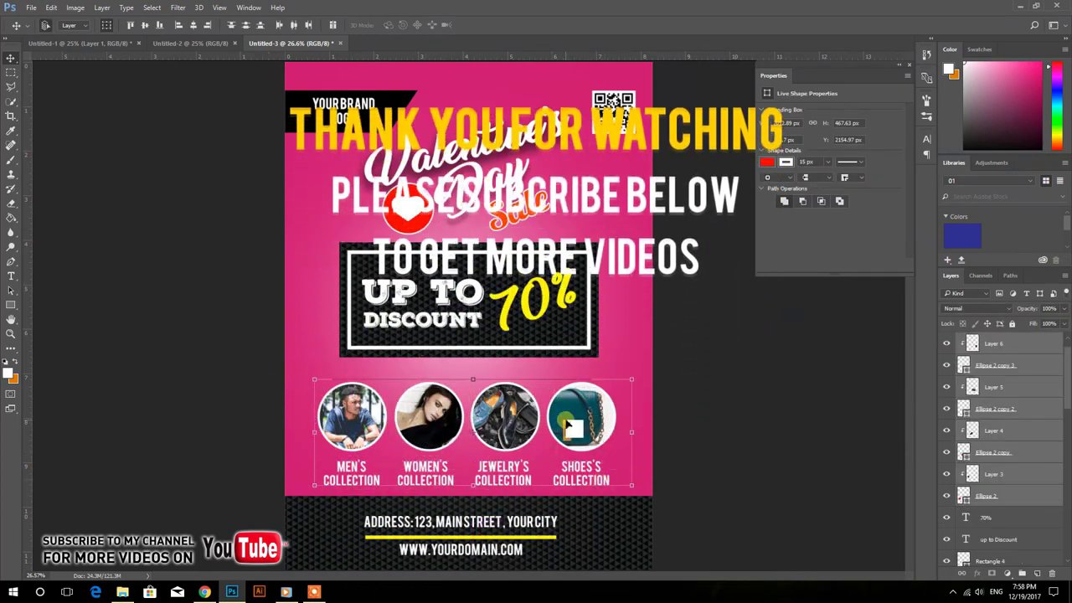
{"action": "left_click_drag", "start_coordinate": [568, 427], "coordinate": [568, 419]}
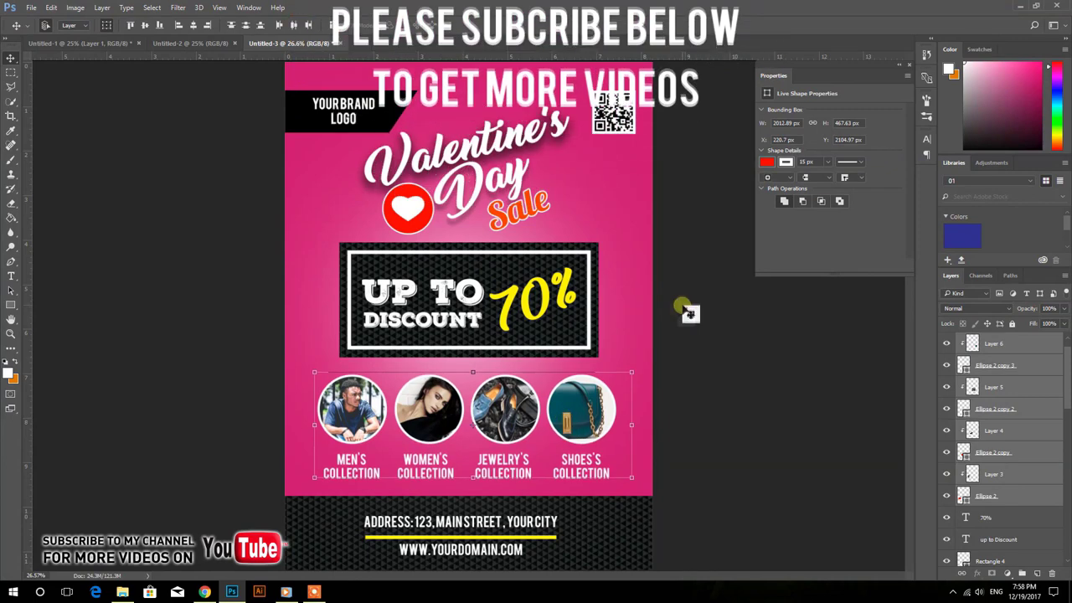
{"action": "left_click", "coordinate": [684, 310]}
{"action": "key", "text": "ctrl+minus"}
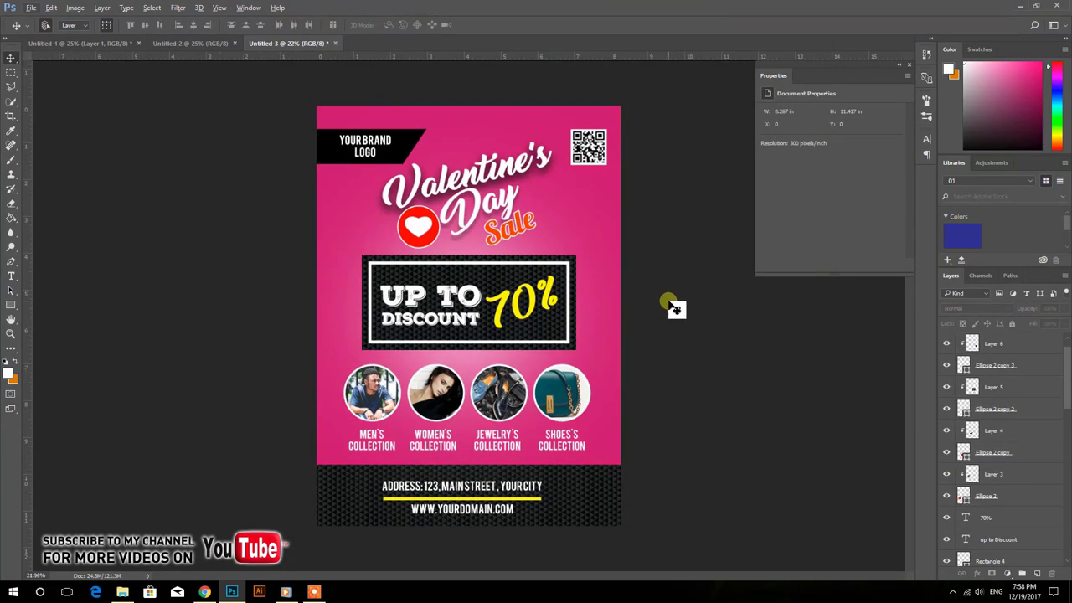
{"action": "left_click", "coordinate": [650, 366]}
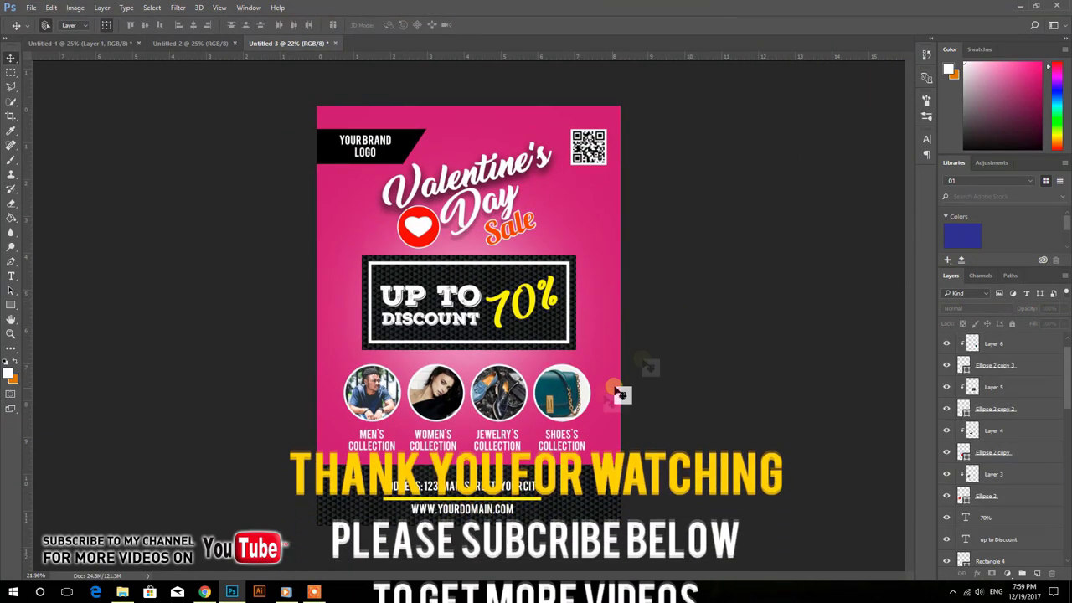